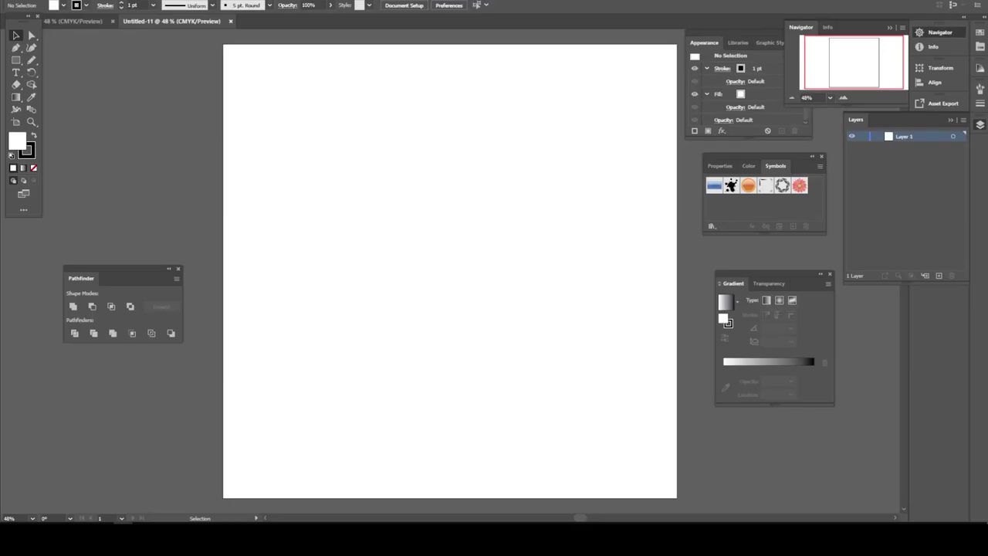
- Close the extra untitled document and create a new Calligraphic brush with Size set to Pressure
key("ctrl+w")
left_click(269, 4)
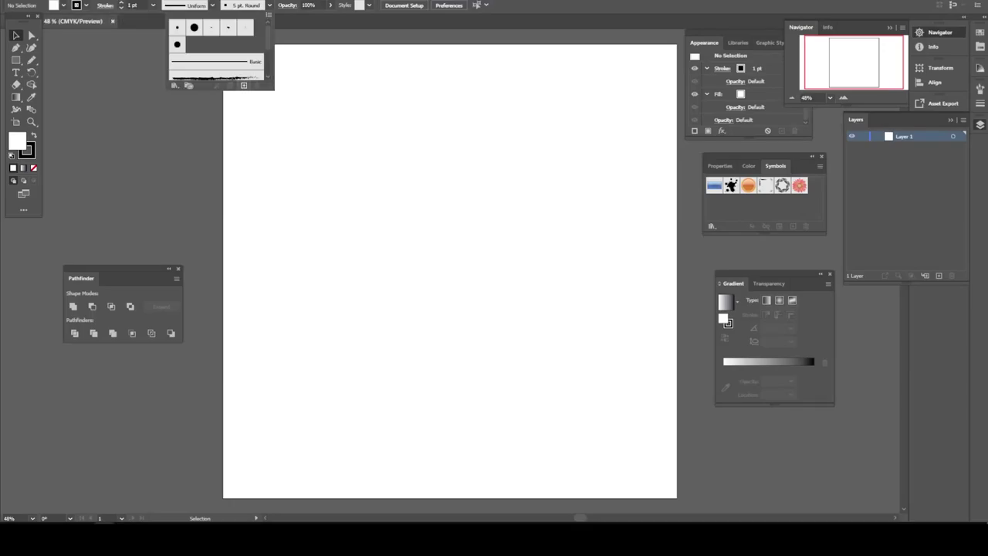
left_click(244, 85)
left_click(468, 328)
left_click(525, 318)
left_click(525, 344)
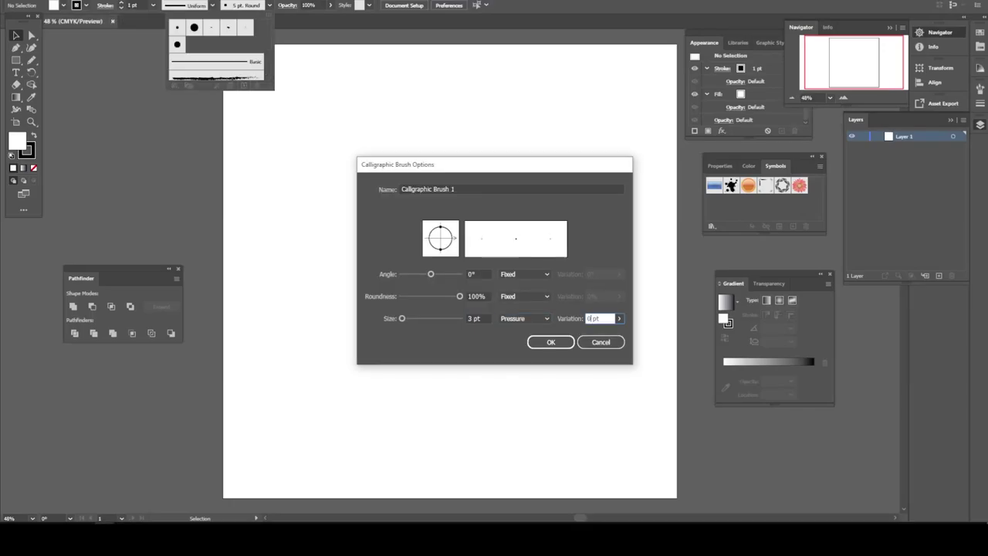
key("Return")
- Draw a couple of test strokes beside the artboard with the freehand brush
left_click_drag(31, 60, 77, 85)
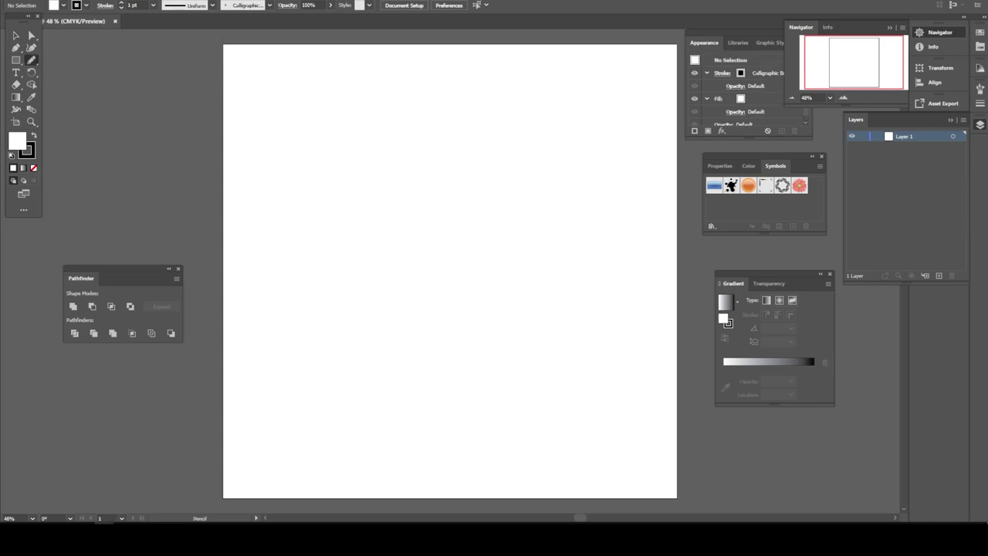
left_click_drag(31, 59, 77, 59)
left_click_drag(103, 124, 171, 59)
- Set the stroke to pink, 5 pt weight, at 38% opacity
double_click(27, 151)
key("Return")
left_click(153, 5)
left_click(166, 96)
- Confirm 38% opacity, then sketch the curved jaw line and side of the face
left_click(330, 5)
left_click_drag(335, 20, 305, 20)
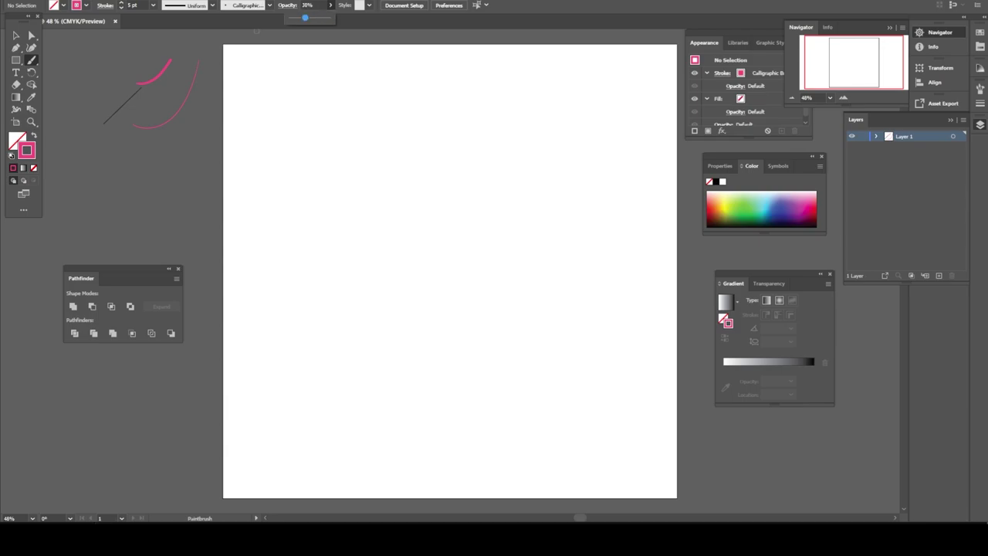
scroll(288, 307, "up", 1)
mouse_move(397, 423)
left_mouse_down()
mouse_move(566, 266)
mouse_move(344, 357)
mouse_move(399, 419)
left_mouse_up()
mouse_move(335, 378)
left_mouse_down()
mouse_move(390, 401)
mouse_move(369, 274)
mouse_move(421, 271)
mouse_move(385, 219)
left_mouse_up()
left_click_drag(369, 272, 423, 287)
mouse_move(384, 209)
left_mouse_down()
mouse_move(417, 284)
mouse_move(540, 305)
left_mouse_up()
- Sketch hair strands above the face, across the top and down the left side
left_click_drag(444, 270, 546, 305)
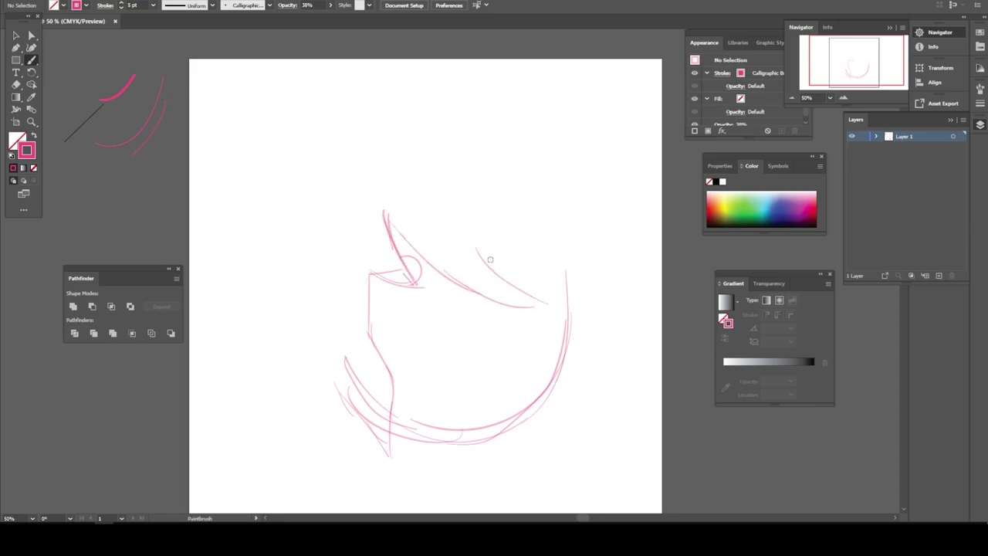
mouse_move(468, 236)
left_mouse_down()
mouse_move(602, 270)
mouse_move(660, 216)
left_mouse_up()
left_click_drag(540, 179, 606, 228)
left_click_drag(627, 186, 596, 217)
left_click_drag(517, 147, 613, 195)
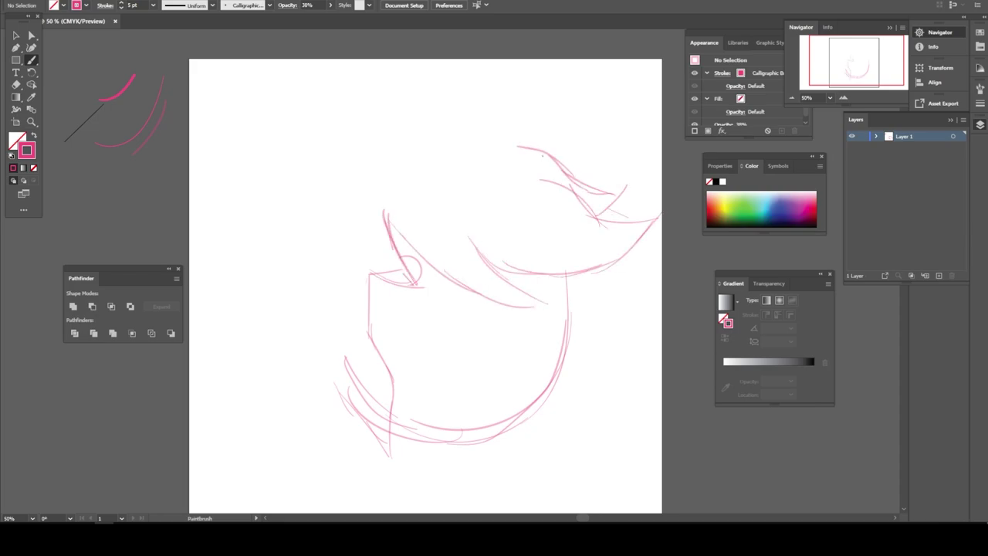
left_click_drag(561, 110, 544, 148)
mouse_move(450, 126)
left_mouse_down()
mouse_move(548, 139)
mouse_move(351, 173)
left_mouse_up()
left_click_drag(432, 119, 351, 197)
mouse_move(347, 358)
left_mouse_down()
mouse_move(352, 398)
mouse_move(327, 281)
mouse_move(344, 328)
mouse_move(308, 223)
left_mouse_up()
mouse_move(311, 262)
left_mouse_down()
mouse_move(339, 183)
mouse_move(355, 177)
left_mouse_up()
- Add hair tufts at right, a pointed ear at left, and redraw the lower jaw
left_click_drag(574, 406, 622, 358)
left_click_drag(630, 348, 581, 363)
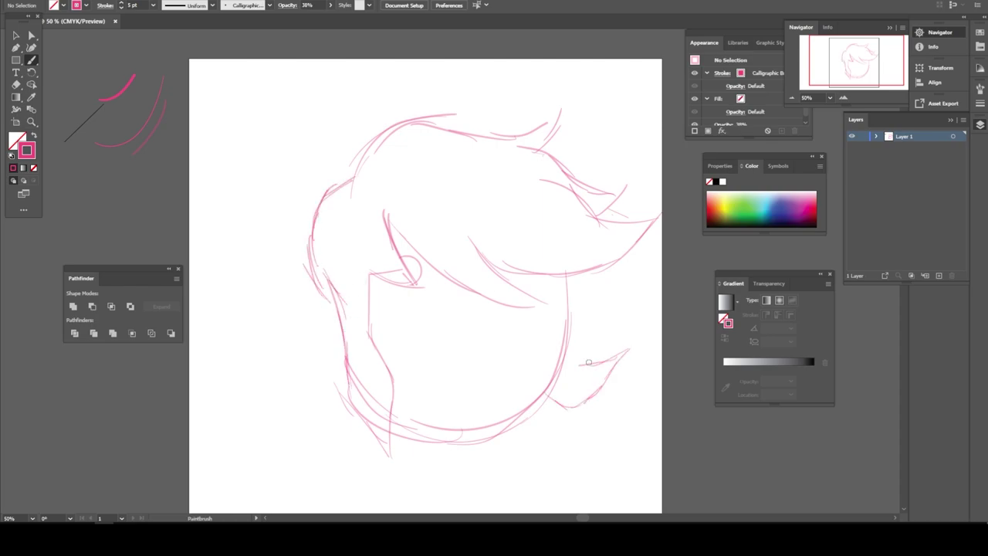
mouse_move(309, 334)
left_mouse_down()
mouse_move(264, 233)
mouse_move(309, 298)
left_mouse_up()
left_click_drag(270, 254, 306, 336)
mouse_move(324, 377)
left_mouse_down()
mouse_move(259, 352)
mouse_move(298, 329)
left_mouse_up()
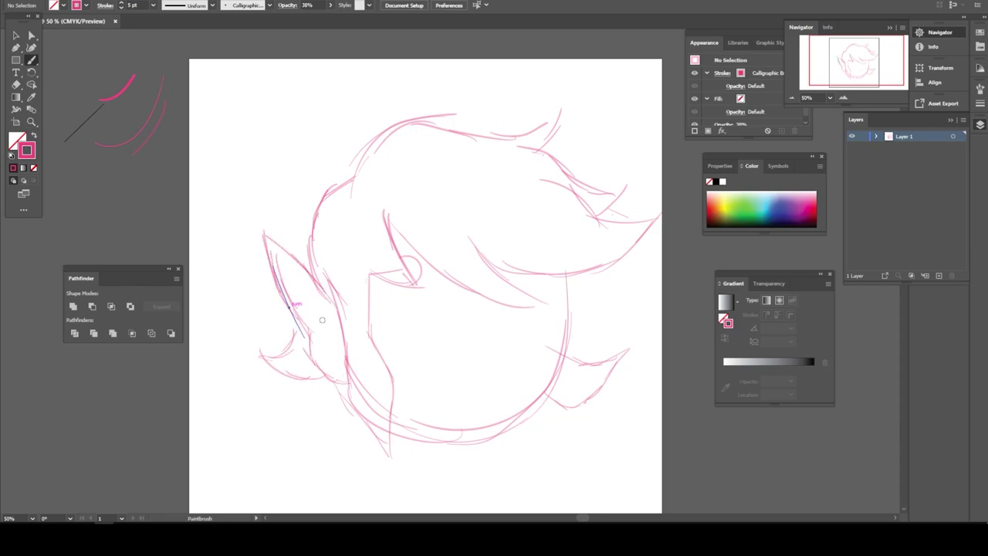
left_click_drag(390, 436, 571, 276)
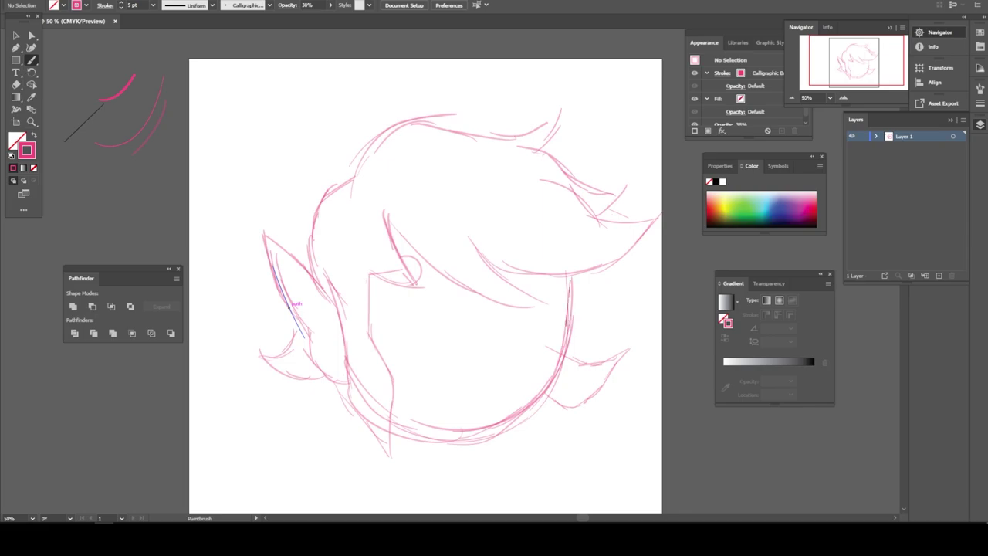
- Darken the right-sweeping bangs, extend the ear, and sketch cheek lines and an eye's lower curve
left_click_drag(461, 287, 556, 304)
mouse_move(475, 245)
left_mouse_down()
mouse_move(536, 282)
mouse_move(632, 243)
left_mouse_up()
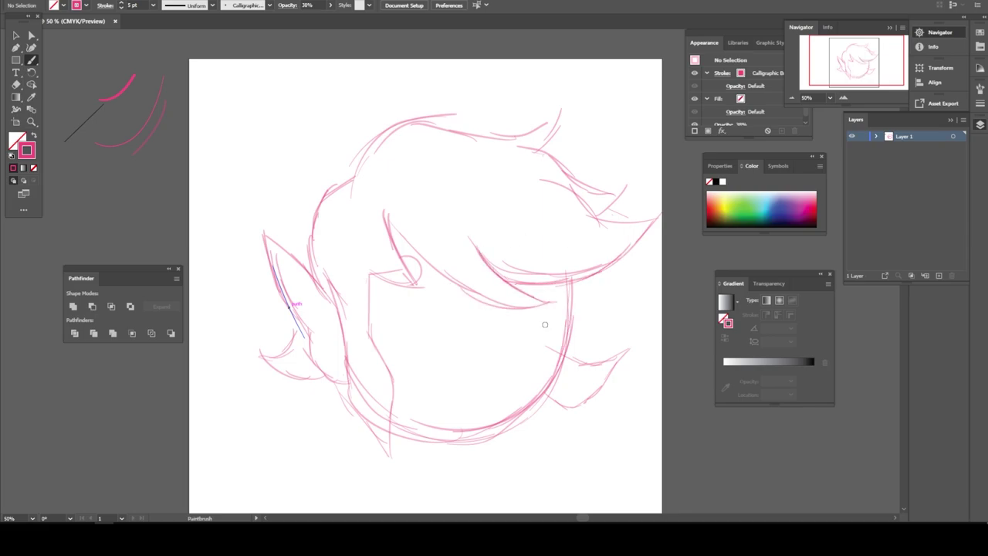
left_click_drag(289, 306, 308, 333)
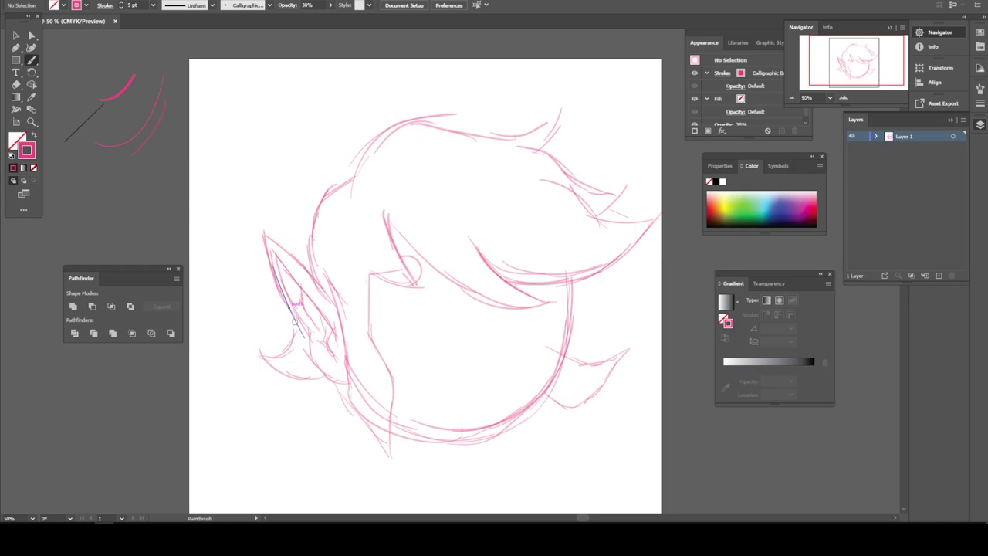
left_click_drag(554, 303, 512, 340)
mouse_move(441, 297)
left_mouse_down()
mouse_move(474, 335)
mouse_move(384, 303)
mouse_move(462, 351)
left_mouse_up()
left_click_drag(393, 336, 461, 349)
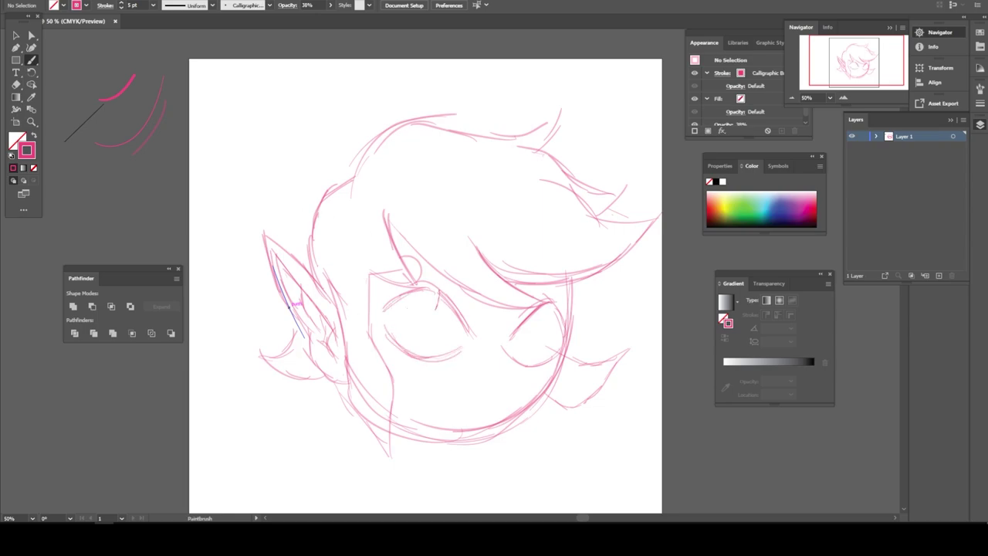
- Sketch an oval eye outline plus the left upper lid and brow, then switch to the Selection tool
left_click_drag(436, 305, 397, 343)
left_click_drag(401, 298, 429, 346)
left_click_drag(438, 293, 417, 344)
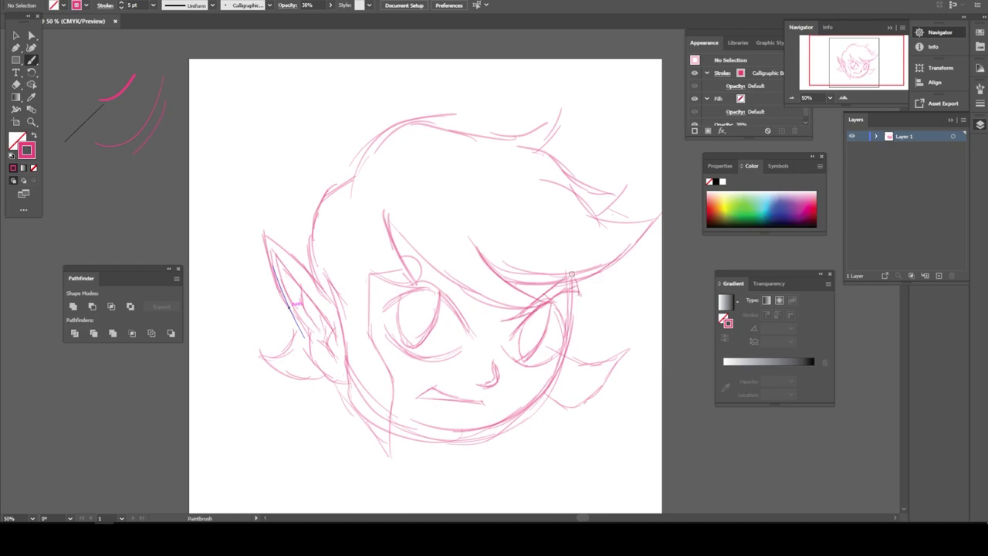
left_click_drag(430, 275, 475, 314)
left_click_drag(409, 258, 472, 313)
left_click_drag(444, 278, 382, 246)
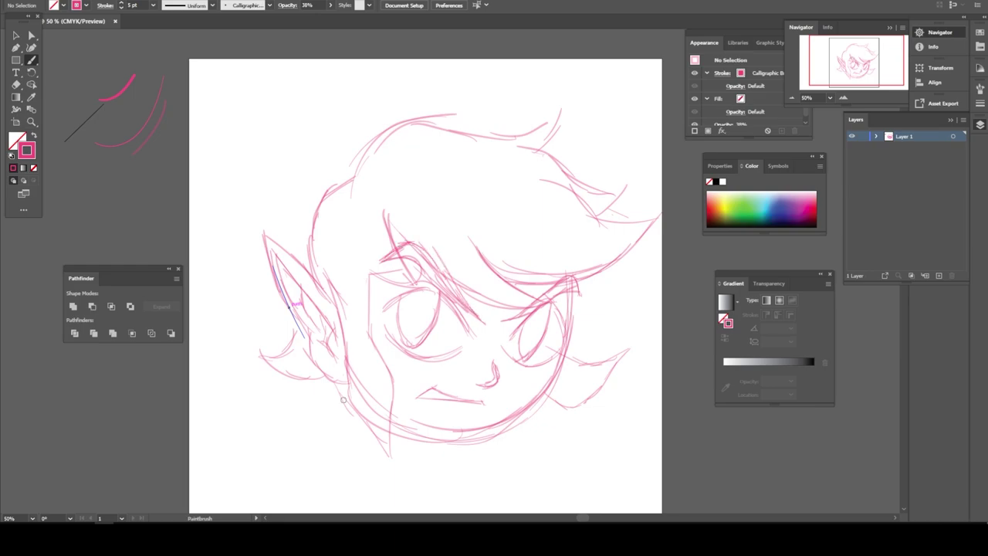
key("v")
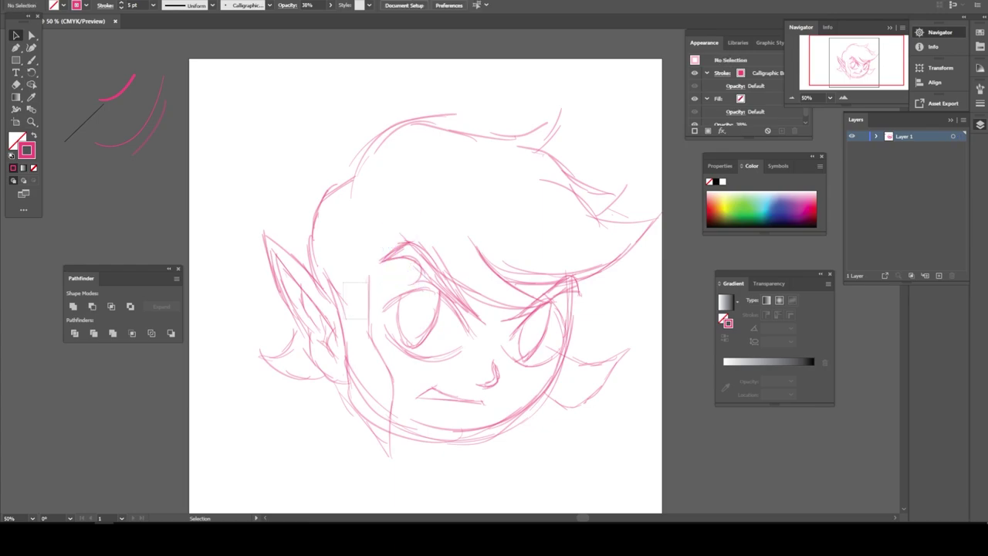
- Sketch extra hair strands across the top and a long curve sweeping up from the ear
key("b")
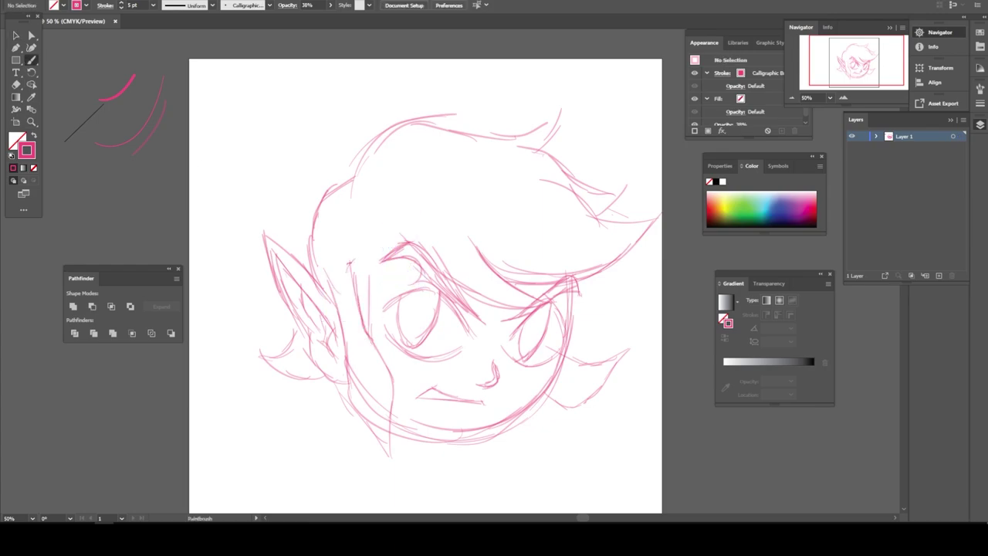
mouse_move(366, 261)
left_mouse_down()
mouse_move(370, 202)
mouse_move(409, 246)
left_mouse_up()
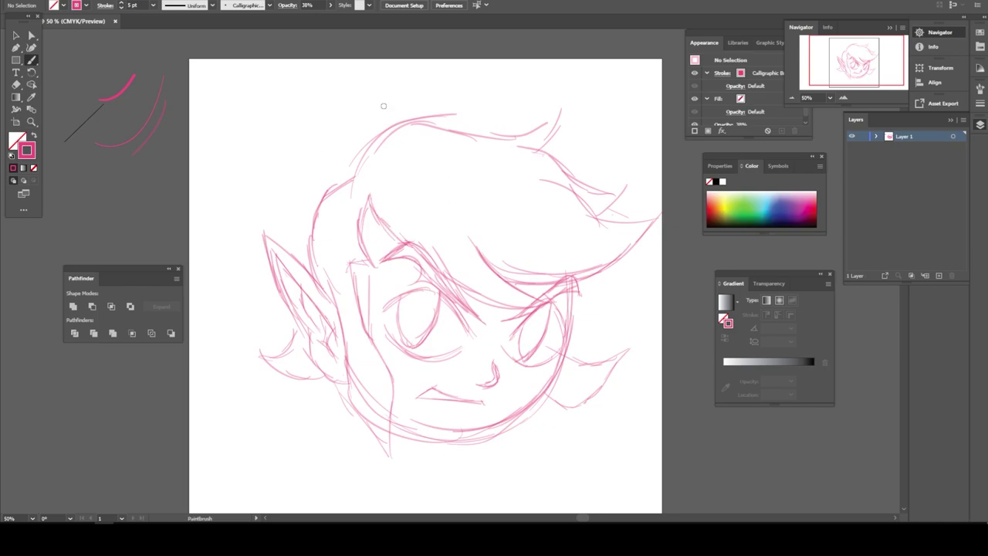
left_click_drag(472, 132, 296, 101)
left_click_drag(316, 106, 217, 103)
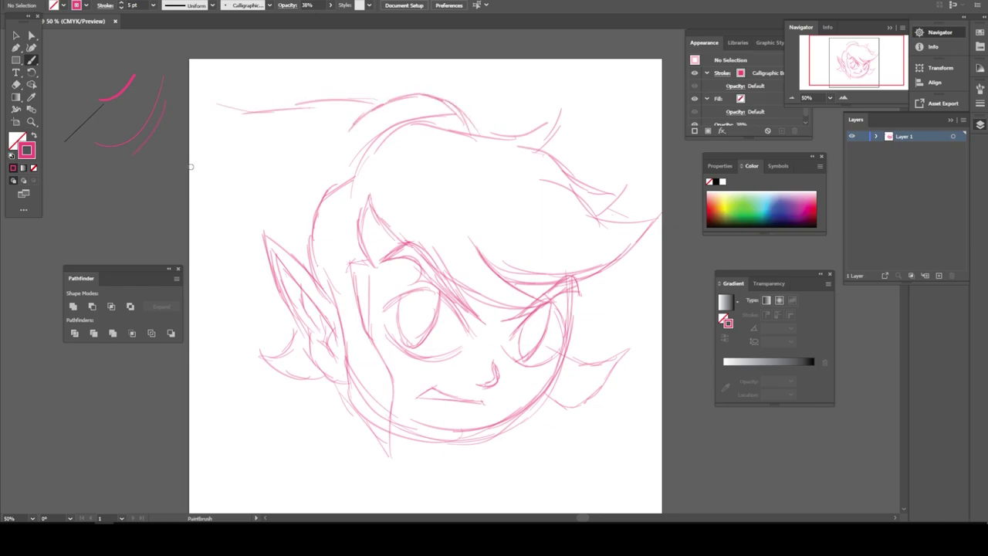
key("v")
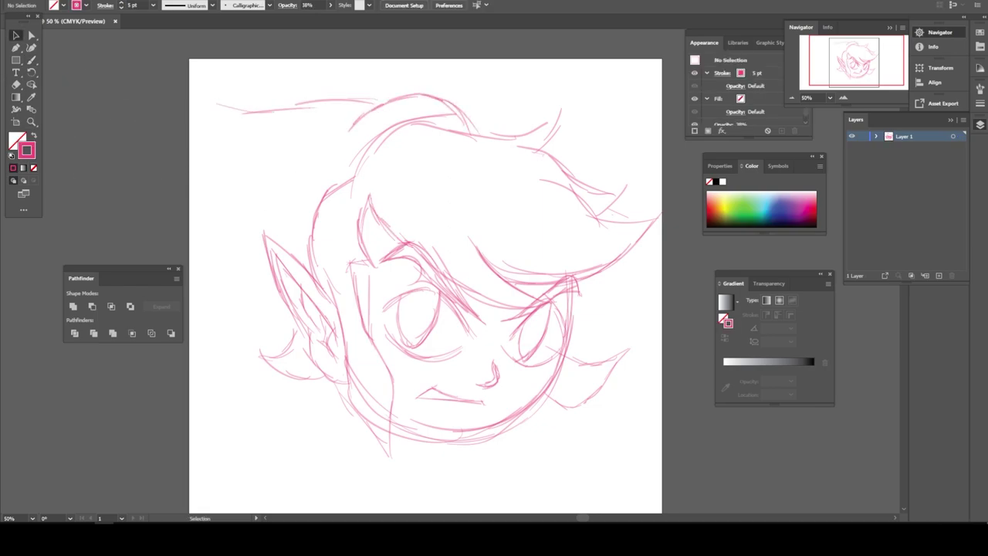
key("b")
mouse_move(293, 336)
left_mouse_down()
mouse_move(232, 304)
mouse_move(166, 185)
left_mouse_up()
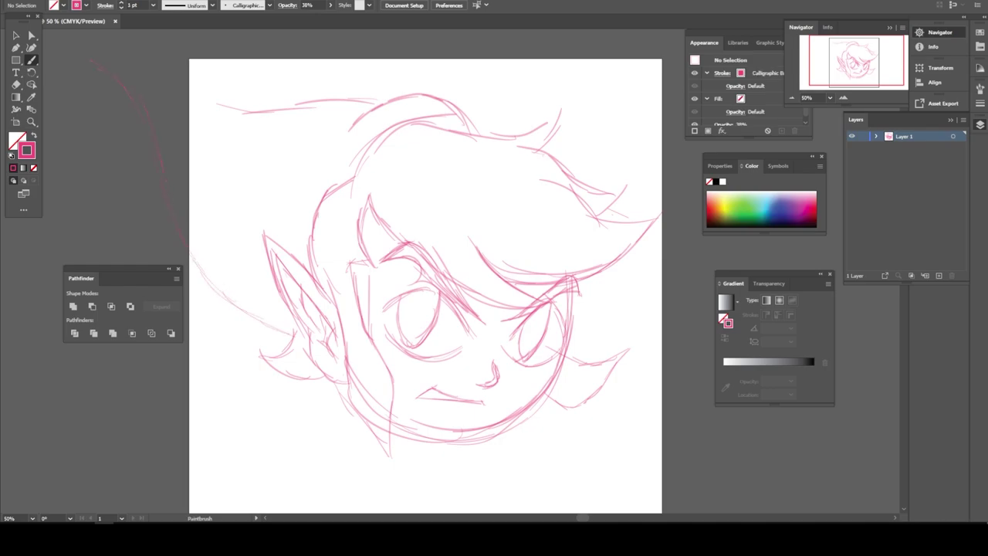
left_click_drag(294, 113, 207, 109)
- Set the stroke weight to 5 pt, add a chin stroke, and marquee-select all sketch strokes
left_click(153, 5)
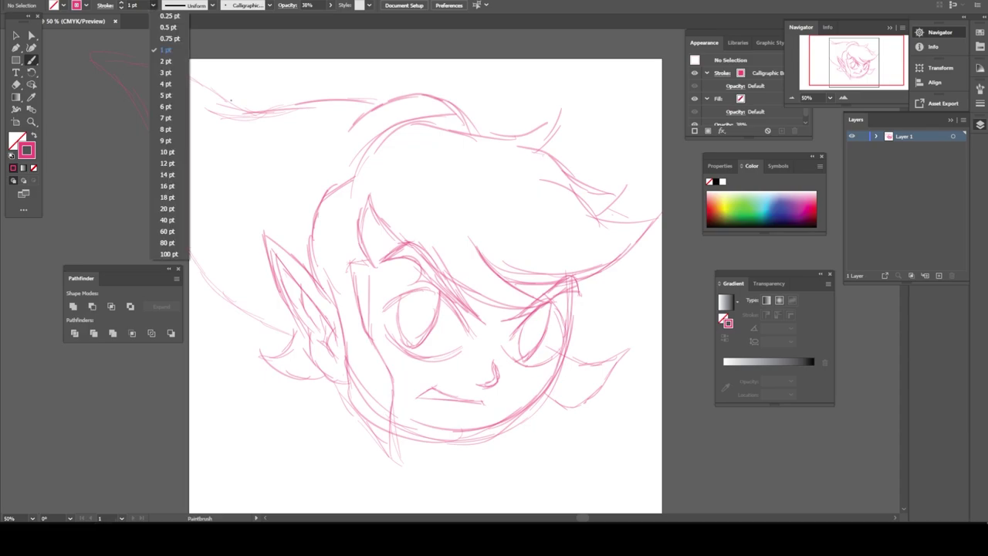
left_click(166, 97)
mouse_move(402, 463)
left_mouse_down()
mouse_move(394, 403)
mouse_move(466, 437)
mouse_move(525, 409)
left_mouse_up()
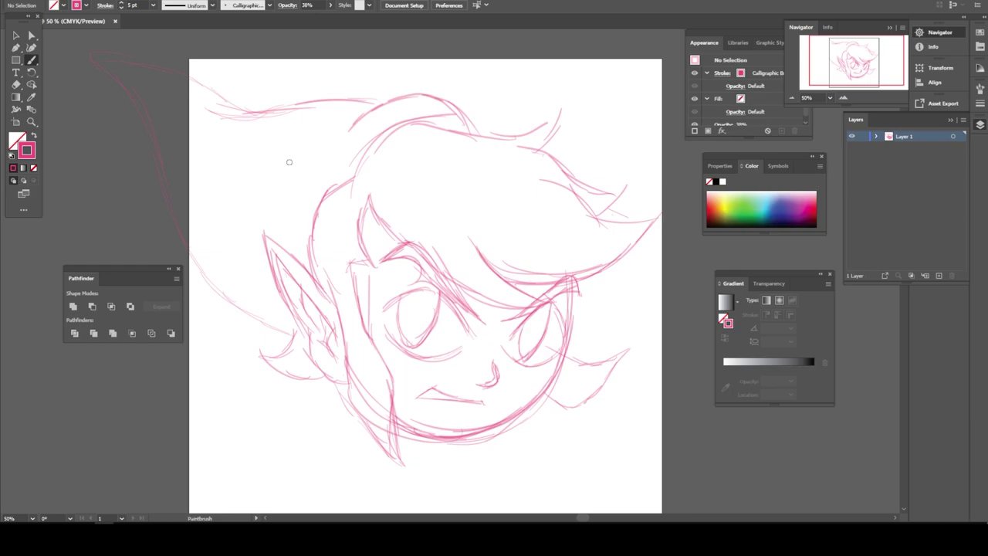
key("v")
left_click_drag(77, 43, 666, 468)
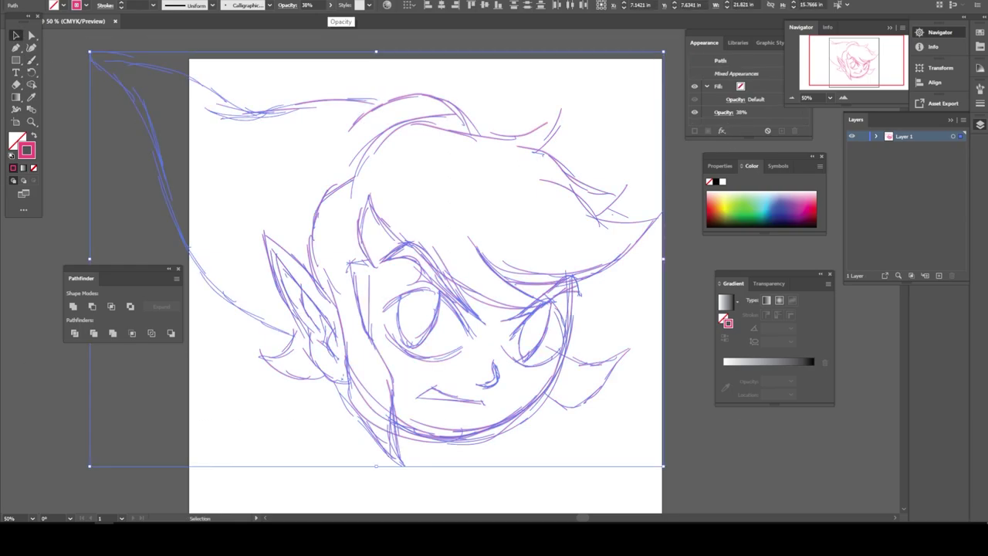
- Fade the sketch to 19% opacity, add a new layer, and set black fill with no stroke
key("ctrl+shift+a")
left_click(939, 275)
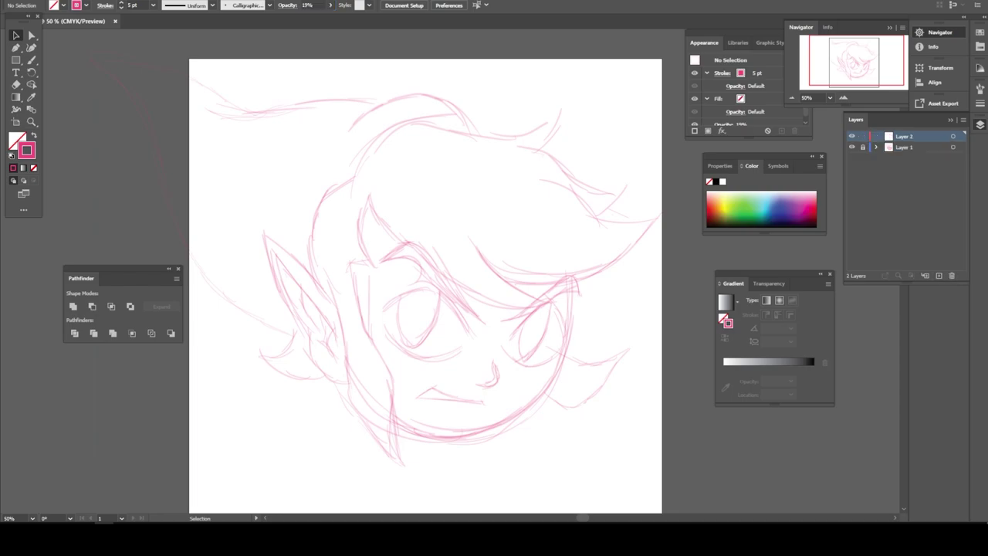
key("d")
key("shift+x")
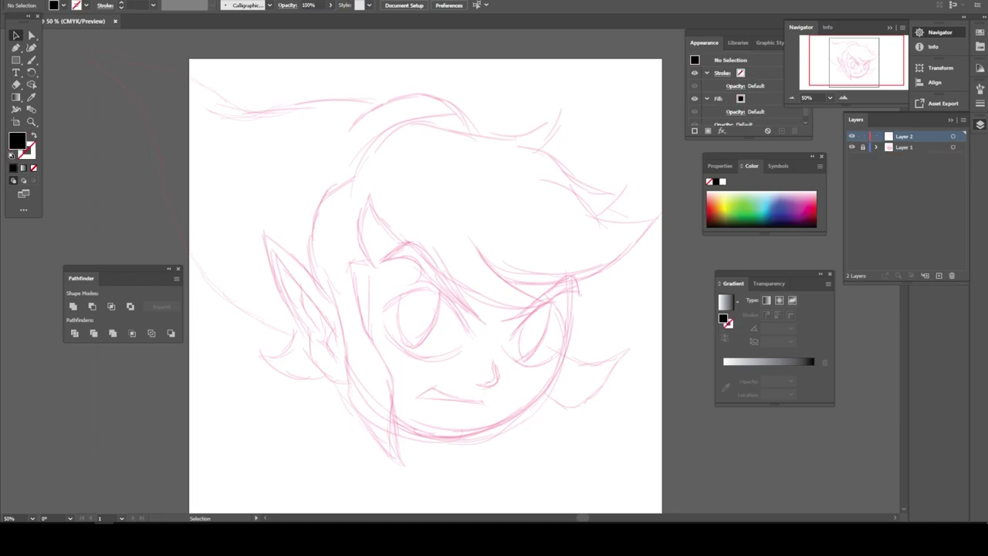
left_click_drag(31, 59, 77, 88)
- Draw black eyebrows on both sides, zooming in to thicken the right brow
left_click_drag(513, 317, 580, 294)
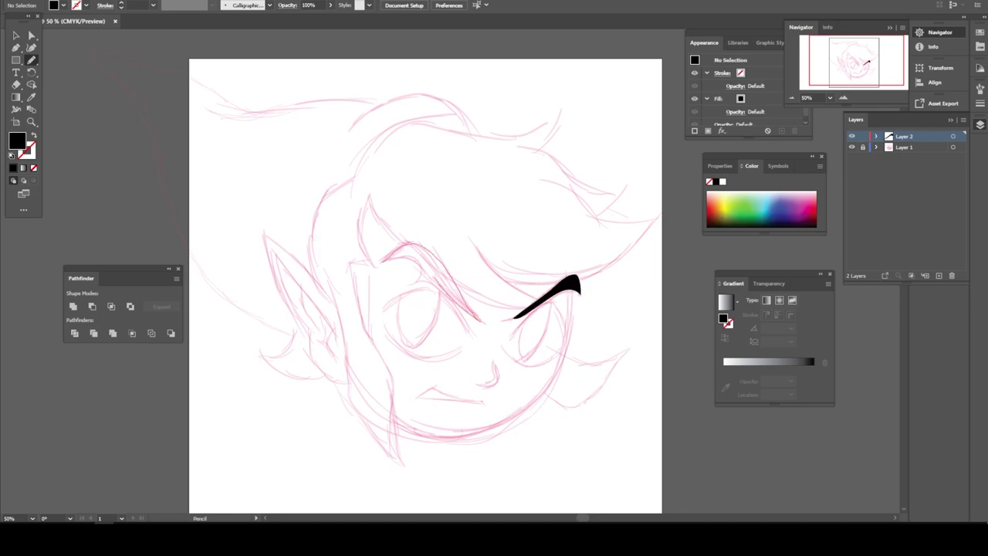
left_click_drag(386, 259, 478, 320)
key("ctrl+minus")
key("ctrl+1")
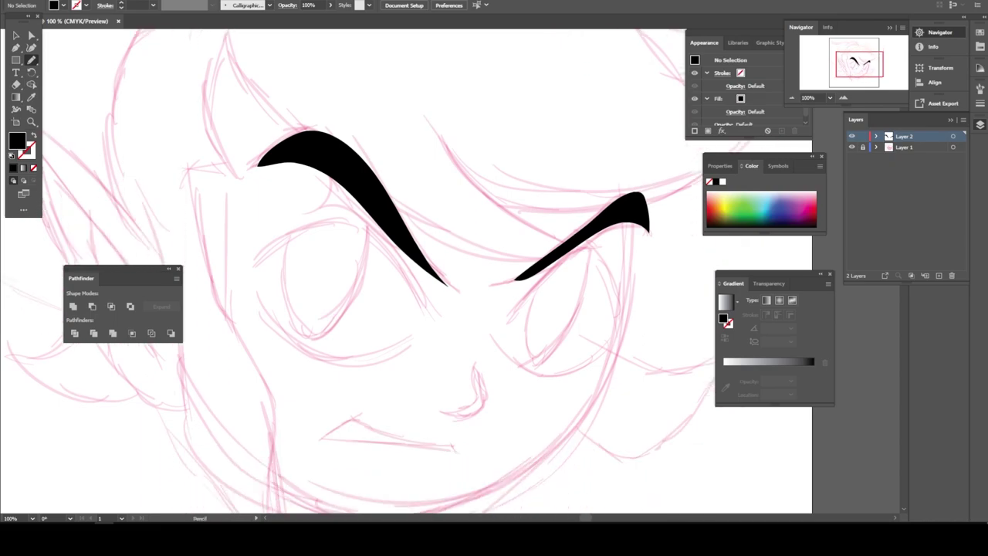
mouse_move(608, 230)
left_mouse_down()
mouse_move(618, 225)
mouse_move(586, 244)
left_mouse_up()
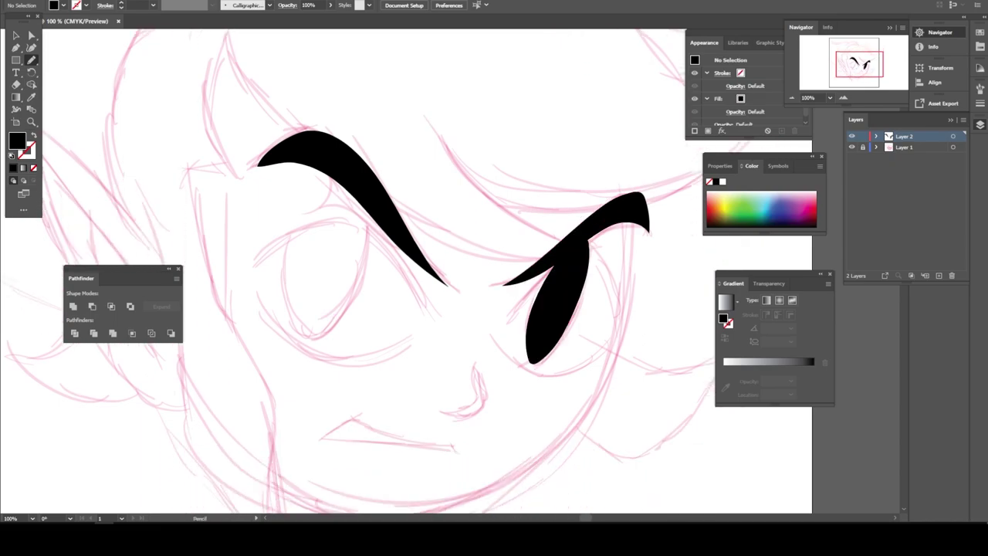
- Fill both eyes in solid black with eyelash spikes, then ink the nose below them
left_click_drag(364, 258, 293, 279)
mouse_move(310, 222)
left_mouse_down()
mouse_move(363, 217)
mouse_move(425, 302)
left_mouse_up()
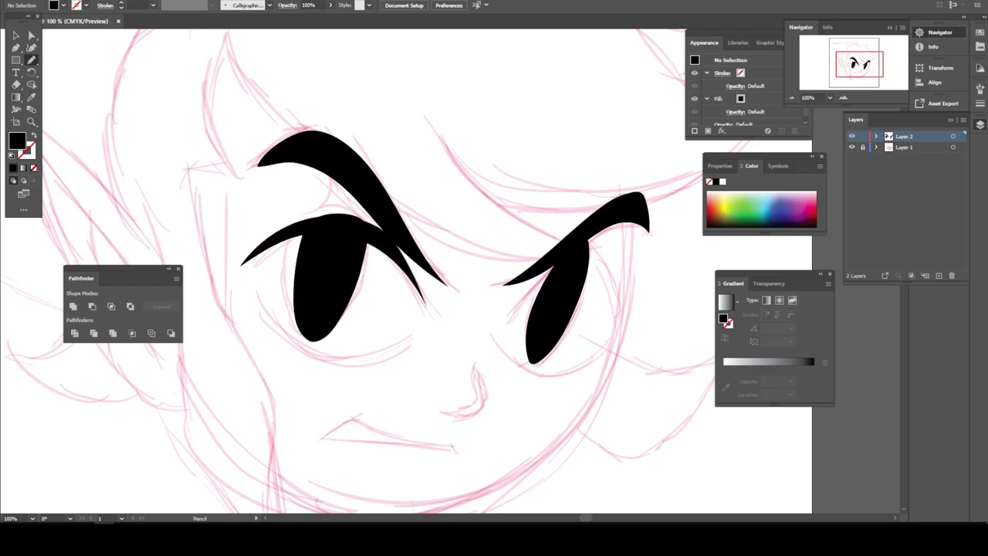
left_click_drag(392, 225, 284, 233)
left_click_drag(557, 255, 501, 318)
left_click_drag(587, 261, 618, 300)
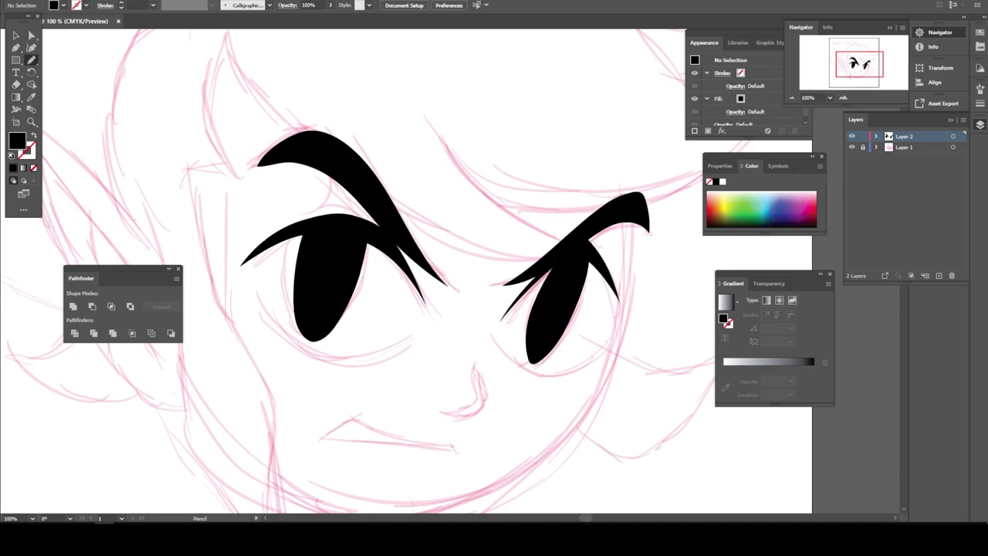
key("ctrl+minus")
key("ctrl+plus")
key("ctrl+plus")
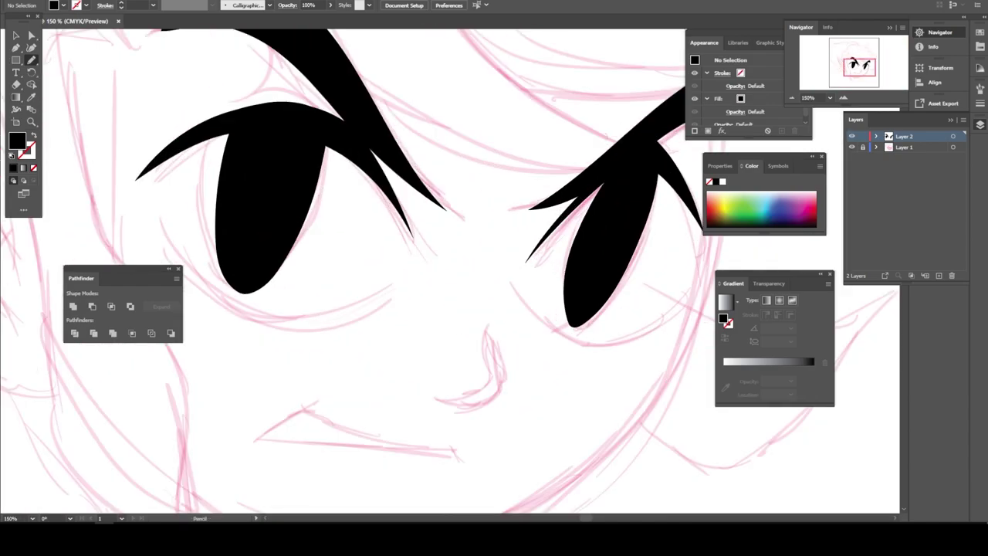
mouse_move(488, 302)
left_mouse_down()
mouse_move(460, 379)
mouse_move(438, 375)
left_mouse_up()
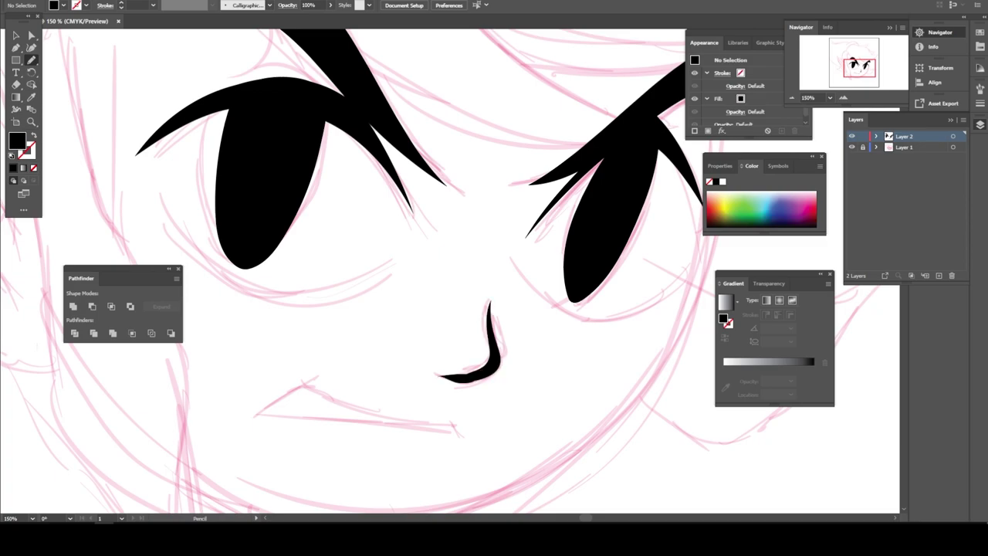
- Ink the triangular mouth and both lower eyelids in black 4 pt brush strokes
key("shift+x")
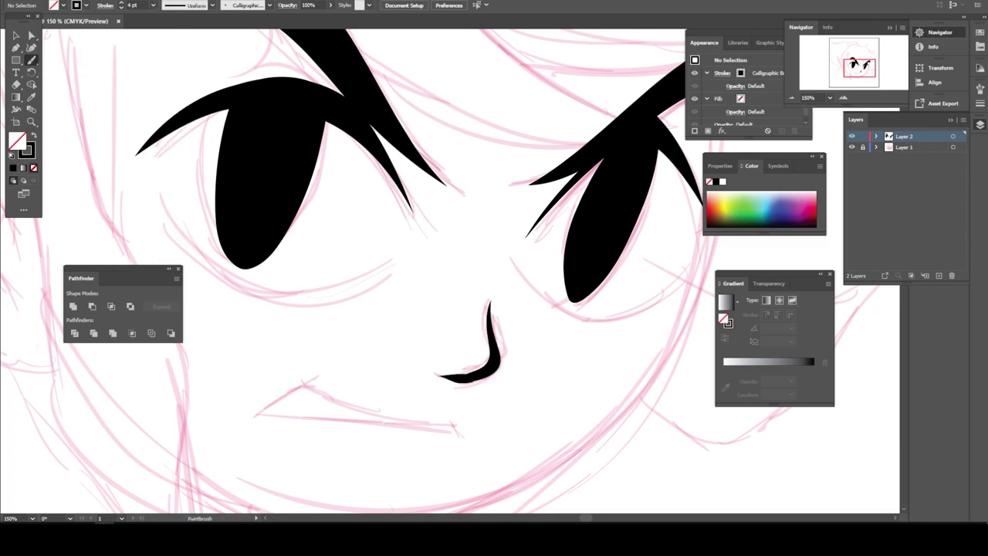
mouse_move(454, 430)
left_mouse_down()
mouse_move(306, 381)
mouse_move(307, 415)
mouse_move(460, 432)
left_mouse_up()
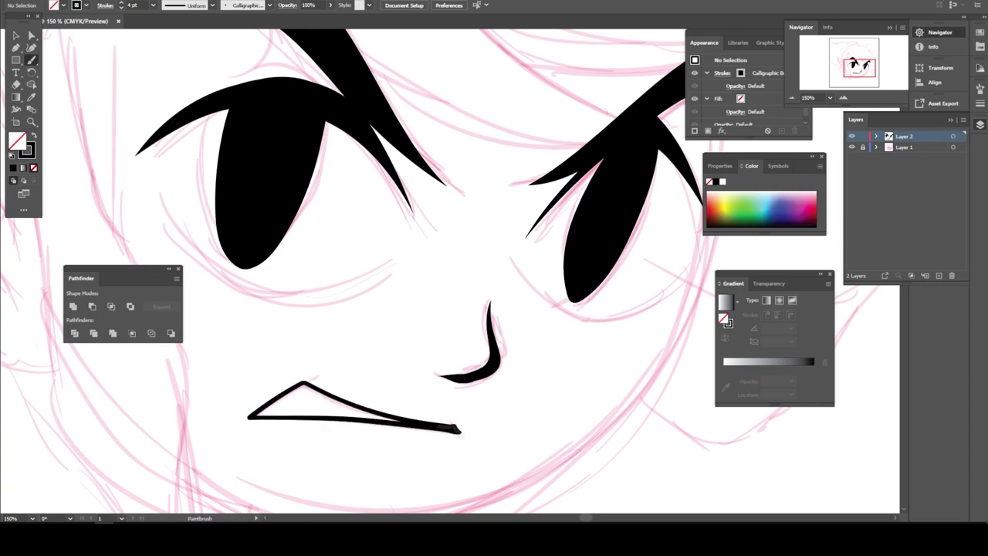
scroll(375, 471, "down", 3)
scroll(375, 437, "up", 2)
mouse_move(298, 258)
left_mouse_down()
mouse_move(372, 319)
mouse_move(457, 322)
left_mouse_up()
mouse_move(550, 321)
left_mouse_down()
mouse_move(610, 344)
mouse_move(650, 316)
left_mouse_up()
scroll(650, 316, "down", 2)
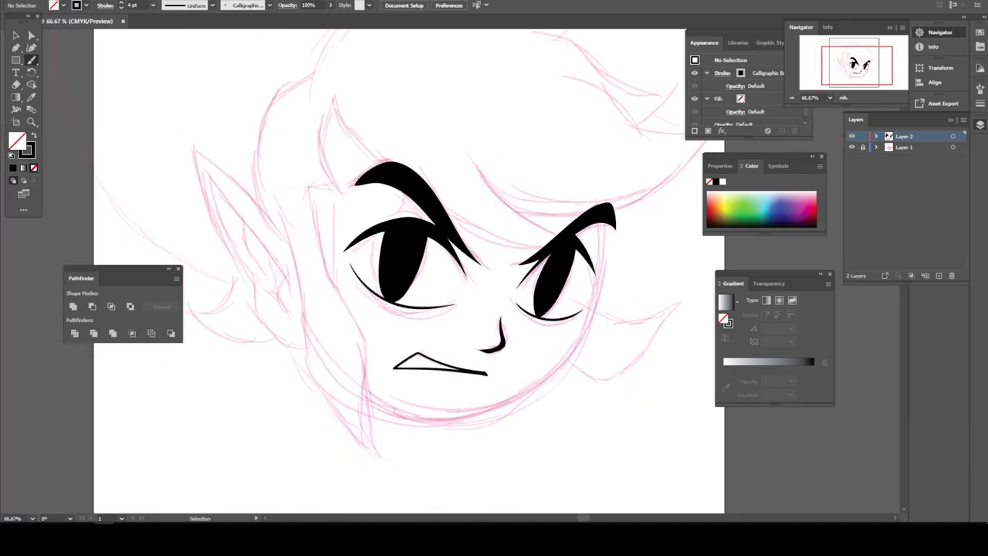
scroll(494, 309, "up", 2)
scroll(400, 417, "down", 1)
scroll(365, 264, "up", 1)
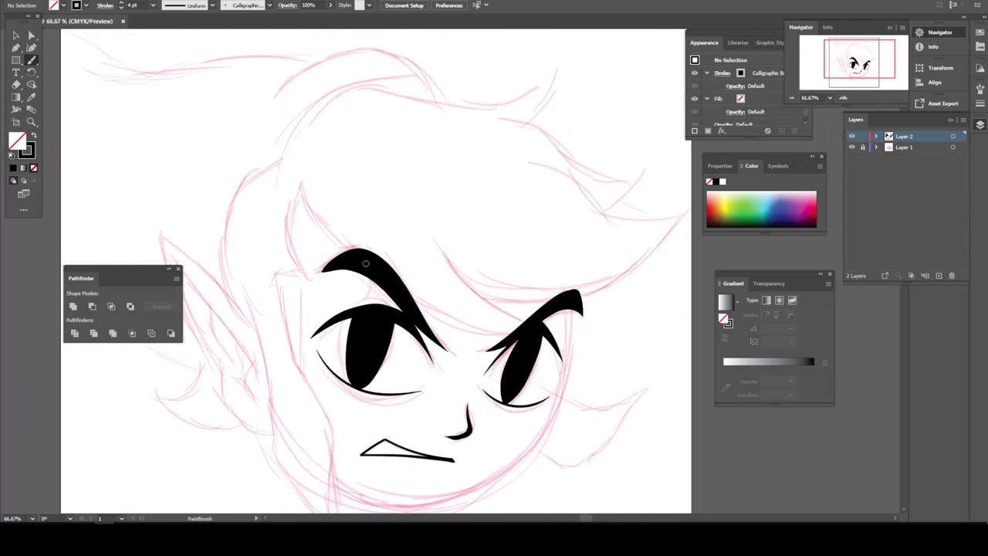
- At 7 pt, ink the hair fringe, the upswept strand, the right tuft and the top hairline
left_click(154, 5)
left_click(168, 118)
mouse_move(261, 281)
left_mouse_down()
mouse_move(313, 275)
mouse_move(307, 174)
mouse_move(417, 309)
mouse_move(525, 318)
mouse_move(439, 241)
left_mouse_up()
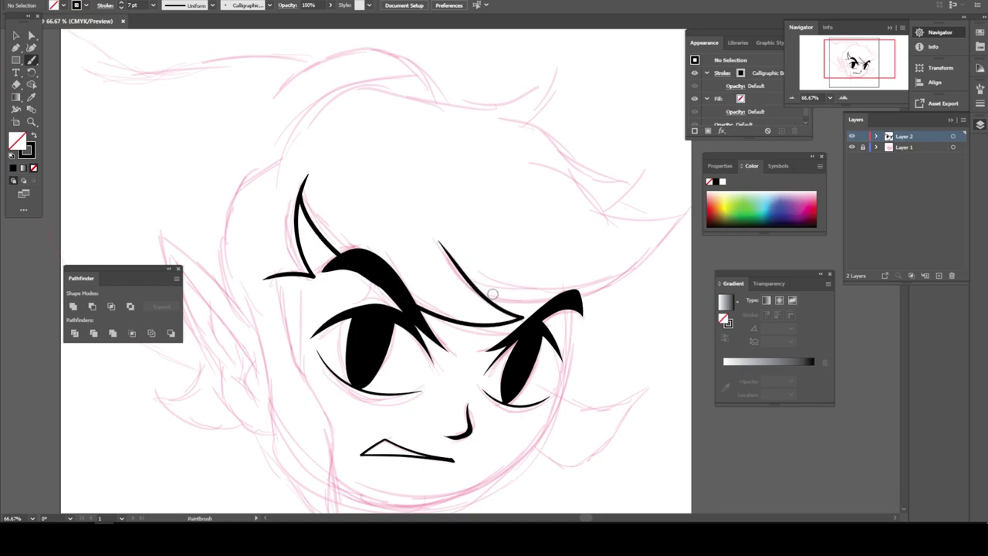
left_click_drag(480, 303, 563, 174)
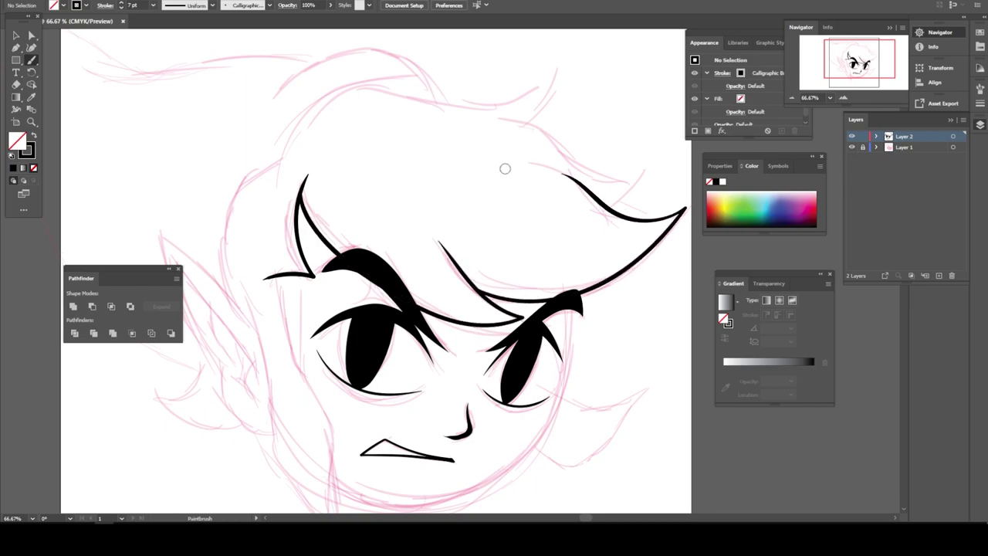
scroll(608, 259, "up", 1)
mouse_move(608, 259)
left_mouse_down()
mouse_move(656, 229)
mouse_move(544, 175)
mouse_move(497, 167)
left_mouse_up()
scroll(548, 196, "up", 1)
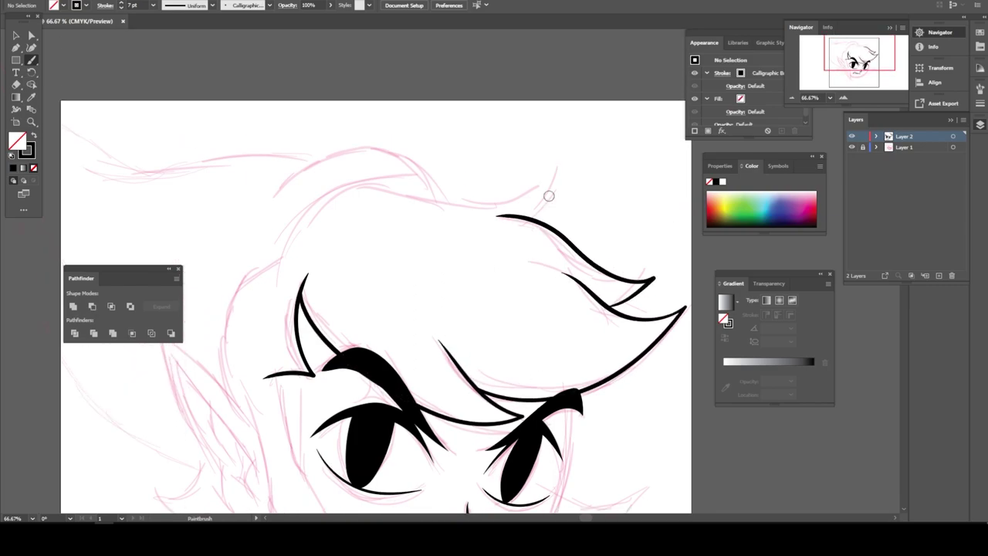
left_click_drag(538, 210, 276, 281)
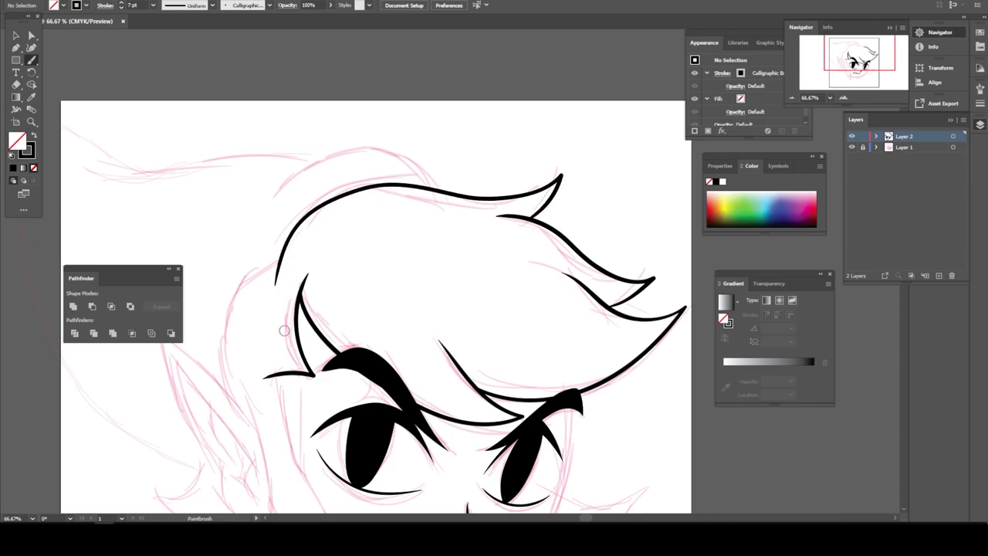
- Ink the jawline, the chin line up the right jaw and the left cheek
key("ctrl+minus")
key("ctrl+plus")
key("ctrl+plus")
key("ctrl+plus")
left_click_drag(234, 426, 580, 296)
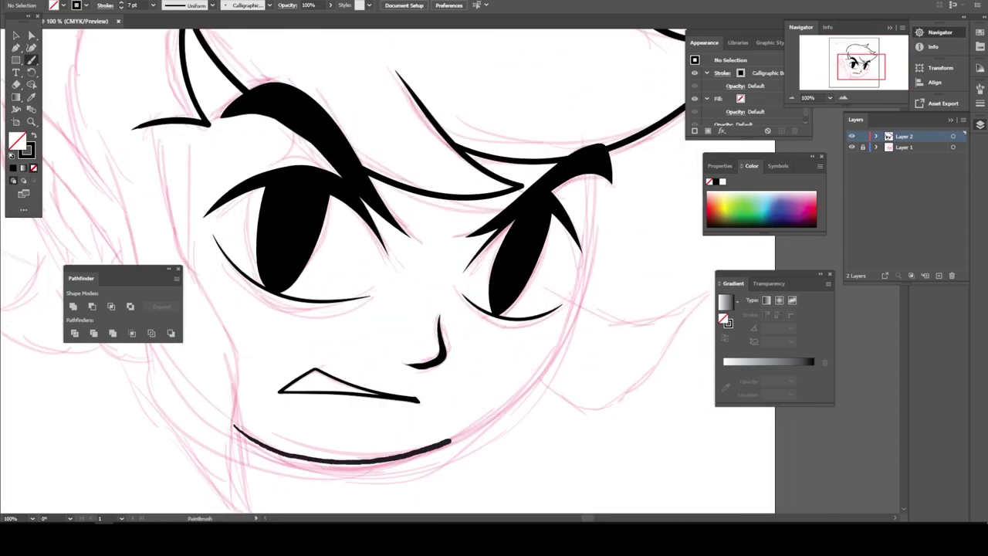
key("ctrl+plus")
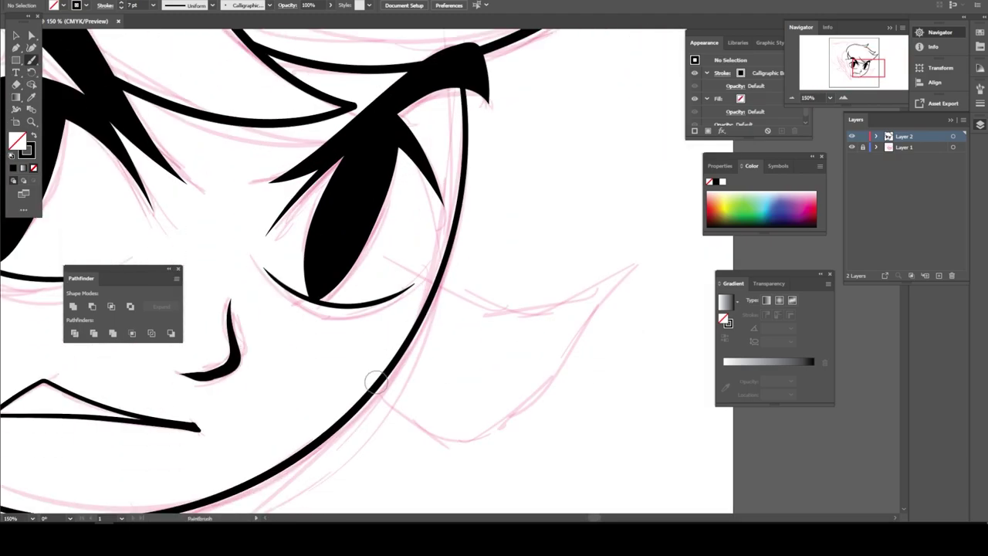
mouse_move(370, 398)
left_mouse_down()
mouse_move(471, 433)
mouse_move(640, 264)
mouse_move(452, 309)
mouse_move(436, 278)
left_mouse_up()
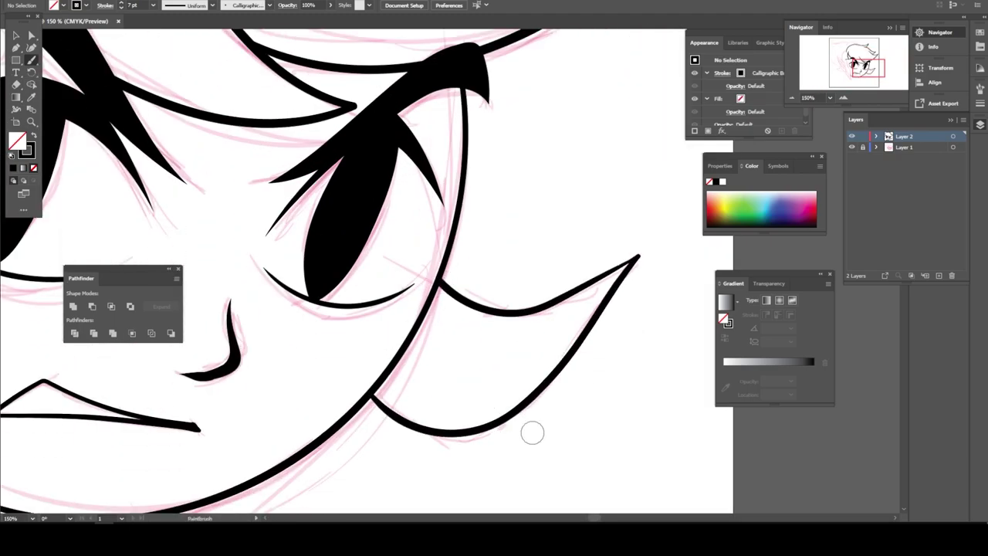
key("ctrl+minus")
key("ctrl+minus")
key("ctrl+minus")
key("ctrl+plus")
mouse_move(389, 448)
left_mouse_down()
mouse_move(336, 218)
mouse_move(387, 407)
left_mouse_up()
- At 10 pt, ink the left side of the hair and the curved outline over the top
left_click(154, 6)
left_click(167, 151)
scroll(371, 347, "down", 1)
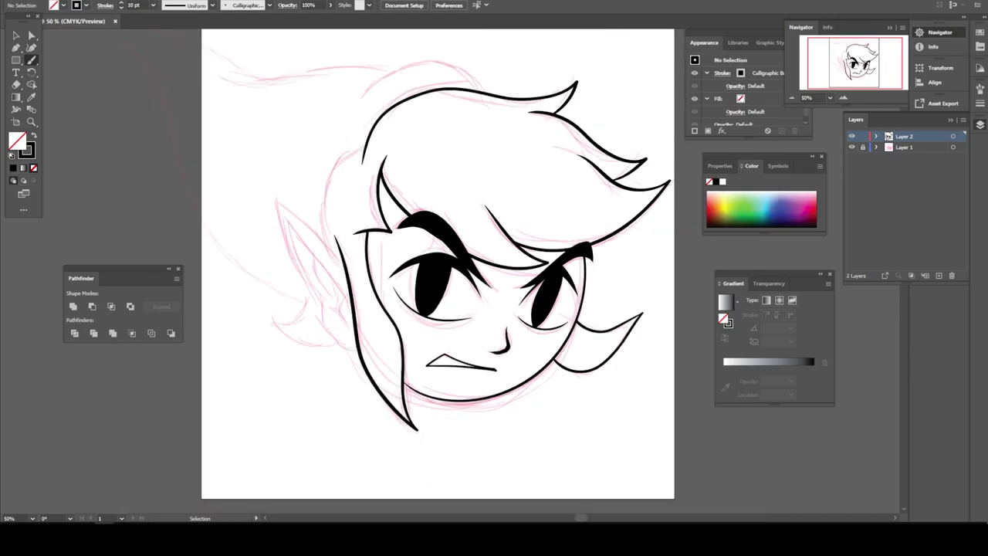
scroll(347, 232, "up", 2)
mouse_move(351, 425)
left_mouse_down()
mouse_move(322, 274)
mouse_move(400, 201)
left_mouse_up()
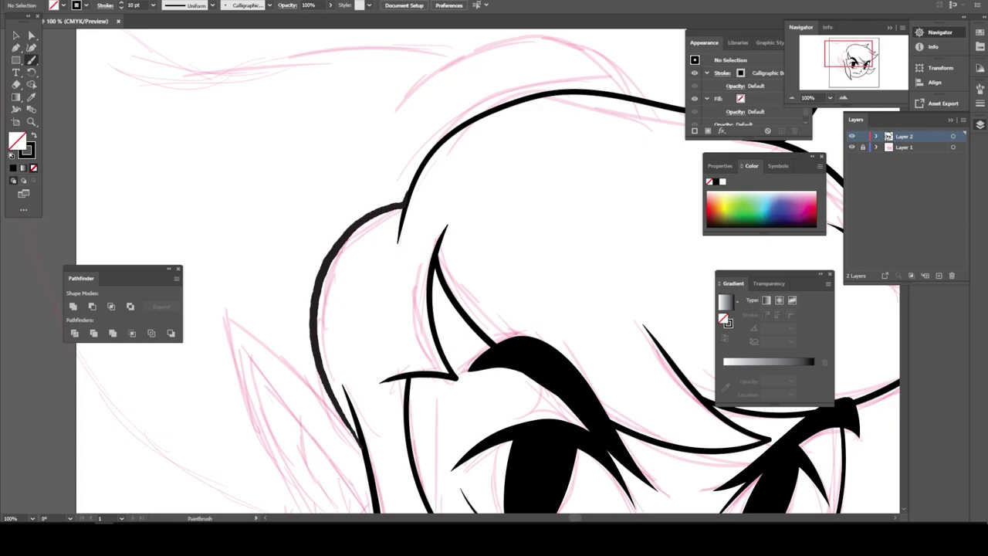
scroll(414, 178, "up", 1)
scroll(415, 178, "up", 1)
scroll(415, 178, "up", 1)
left_click_drag(640, 179, 373, 217)
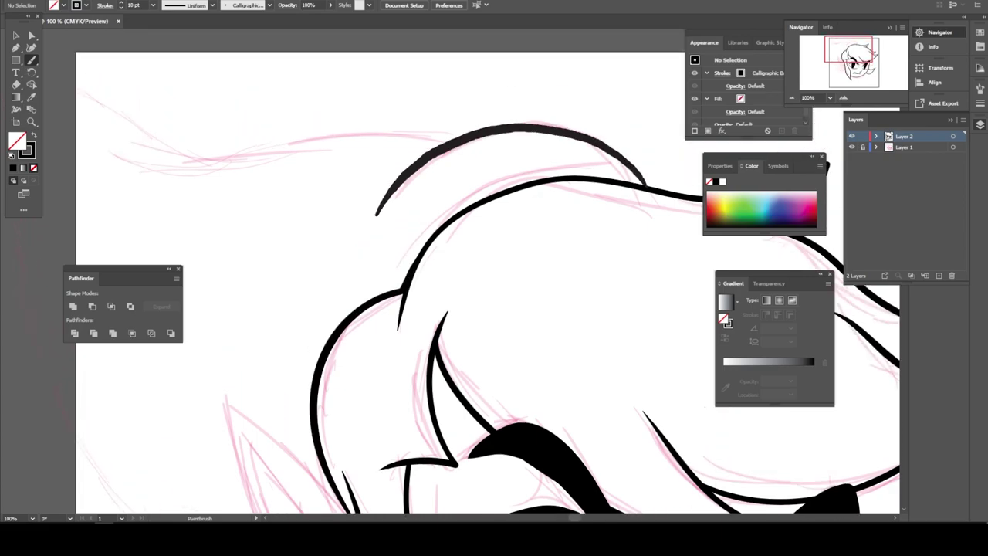
scroll(365, 400, "down", 1)
scroll(363, 363, "up", 4)
scroll(441, 497, "down", 2)
- Outline the pointed left ear and add inner detail strokes, undoing two unwanted ones
mouse_move(440, 500)
left_mouse_down()
mouse_move(340, 382)
mouse_move(231, 208)
mouse_move(324, 139)
mouse_move(359, 169)
left_mouse_up()
mouse_move(413, 425)
left_mouse_down()
mouse_move(382, 340)
mouse_move(205, 81)
left_mouse_up()
left_click_drag(362, 320, 390, 369)
left_click_drag(348, 284, 390, 382)
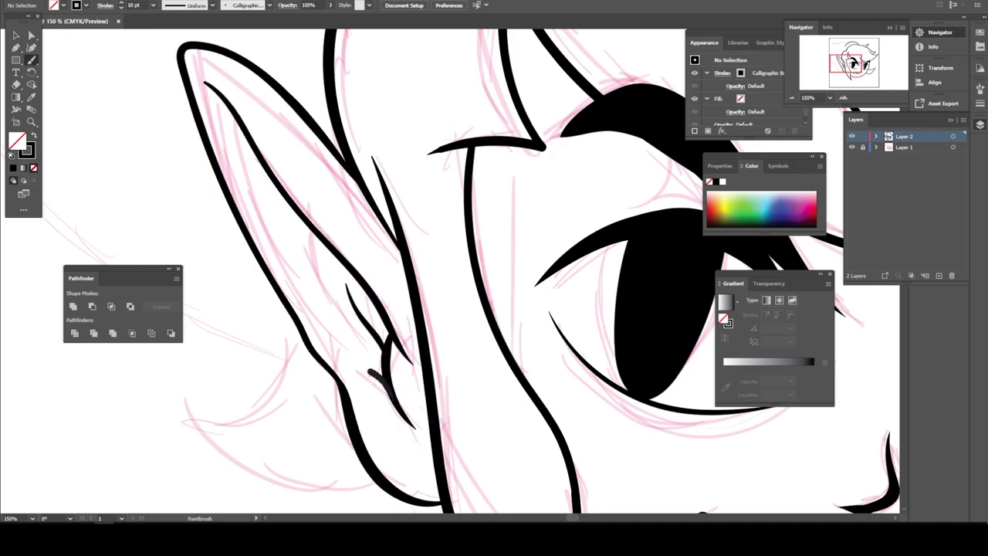
left_click_drag(338, 361, 388, 375)
left_click_drag(330, 341, 294, 284)
mouse_move(307, 237)
left_mouse_down()
mouse_move(316, 287)
mouse_move(307, 231)
mouse_move(232, 116)
left_mouse_up()
key("ctrl+z")
key("ctrl+z")
key("ctrl+z")
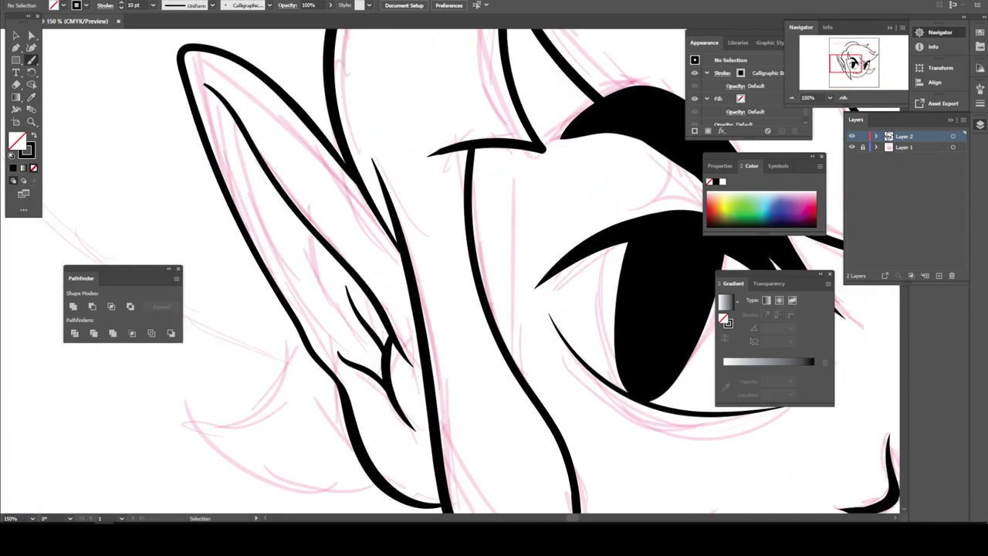
key("ctrl+z")
key("ctrl+z")
- Redraw the tapered lines inside the ear, including one in the lower ear
left_click_drag(367, 353, 315, 247)
key("ctrl+minus")
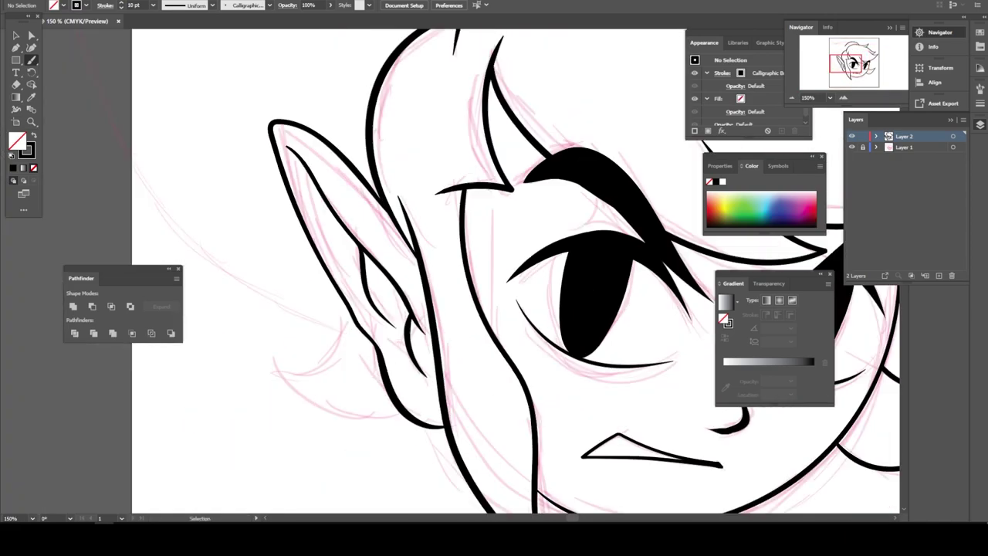
key("ctrl+minus")
key("ctrl+minus")
key("ctrl+minus")
key("ctrl+plus")
key("ctrl+plus")
key("ctrl+plus")
key("ctrl+z")
key("ctrl+z")
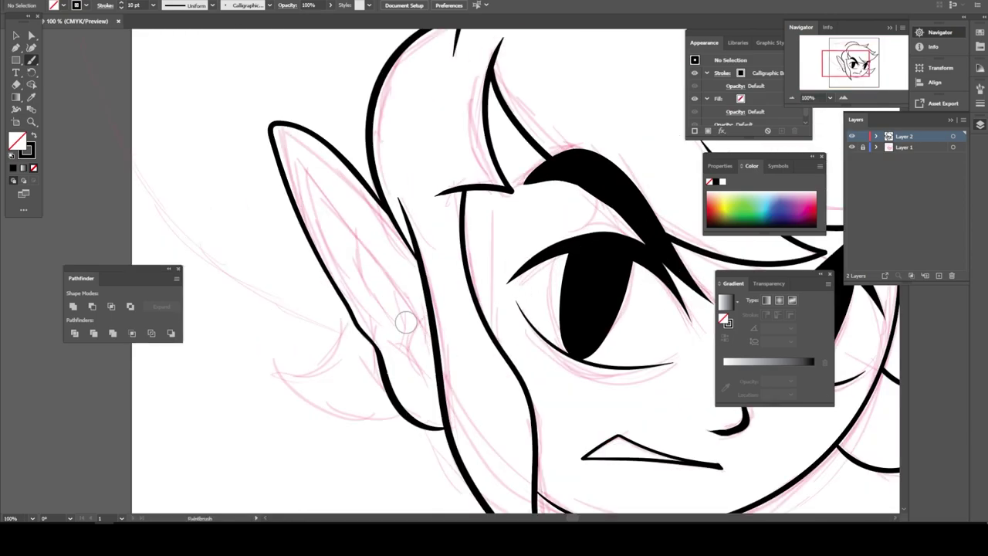
left_click_drag(425, 351, 287, 160)
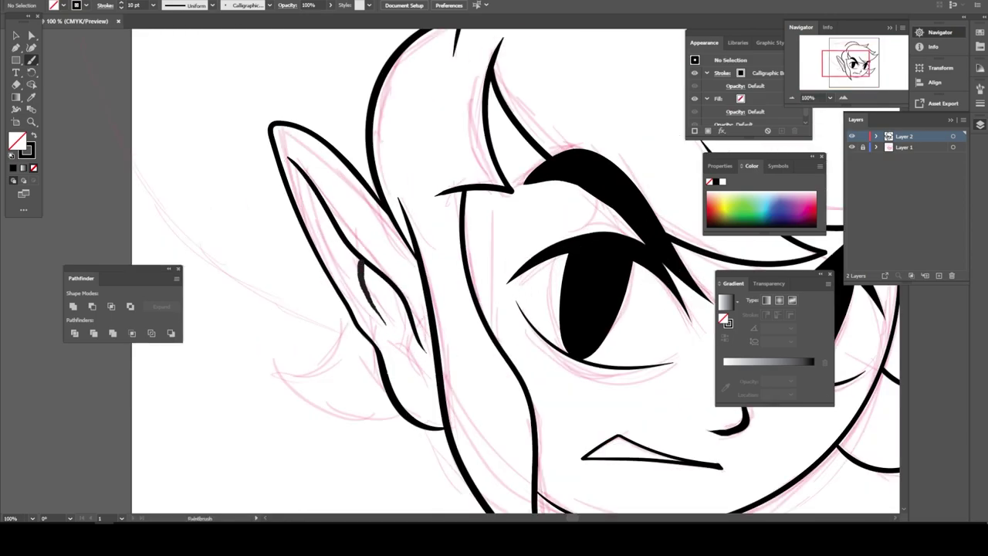
key("ctrl+minus")
key("ctrl+plus")
key("ctrl+plus")
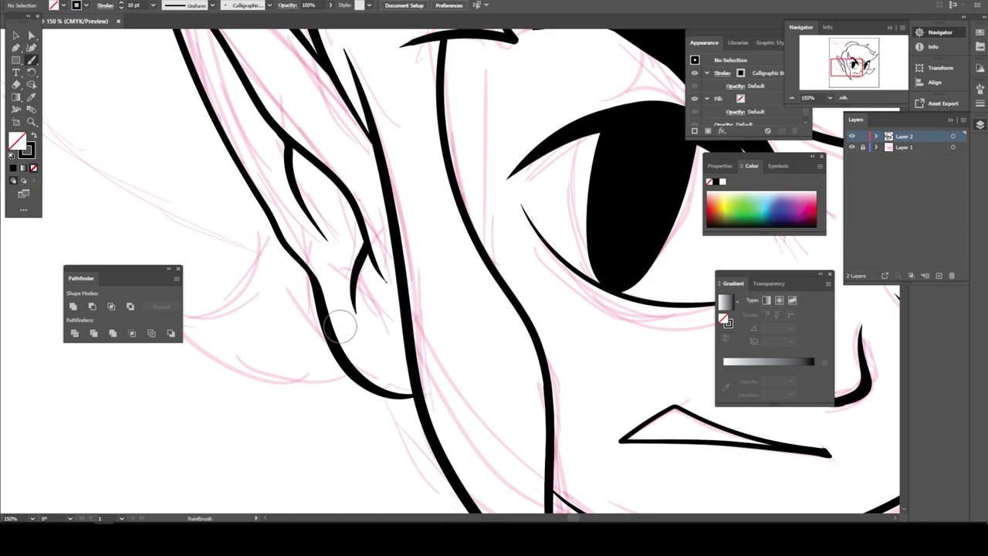
key("ctrl+minus")
key("ctrl+minus")
key("ctrl+plus")
mouse_move(457, 402)
left_mouse_down()
mouse_move(315, 364)
mouse_move(395, 280)
left_mouse_up()
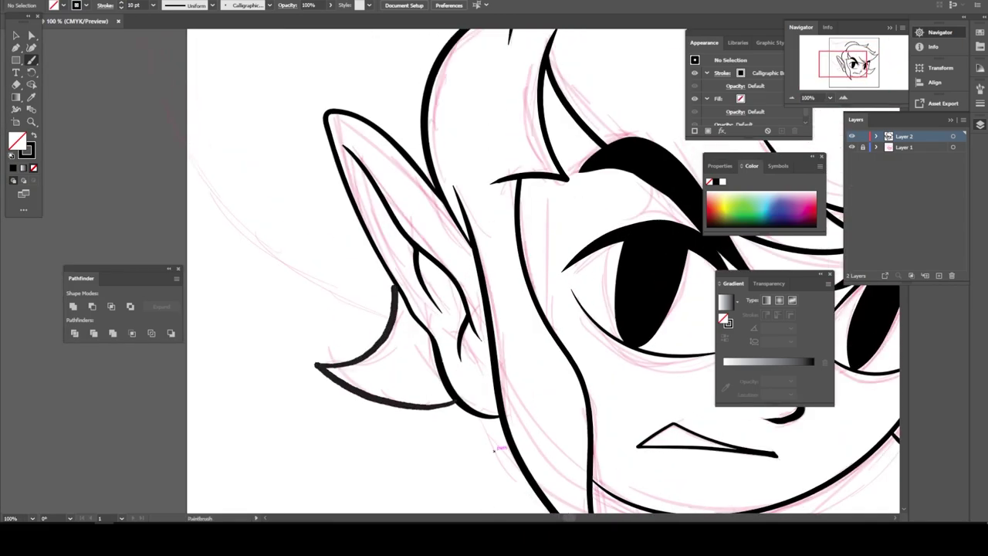
key("ctrl+minus")
key("ctrl+minus")
key("ctrl+plus")
- Ink the long drooping hat outline and join it to the hair
scroll(679, 453, "up", 2)
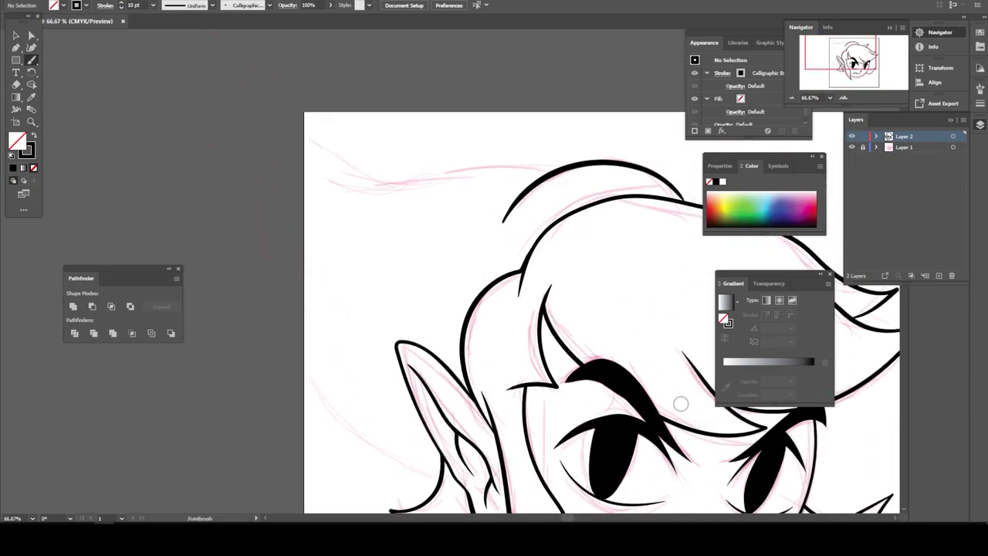
mouse_move(442, 480)
left_mouse_down()
mouse_move(151, 115)
mouse_move(412, 185)
left_mouse_up()
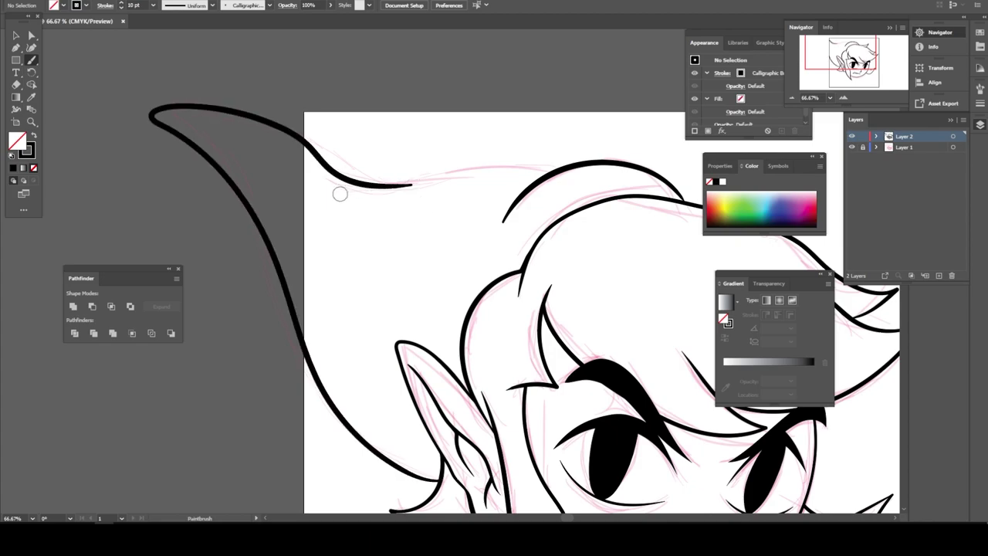
left_click_drag(311, 179, 556, 168)
key("ctrl+minus")
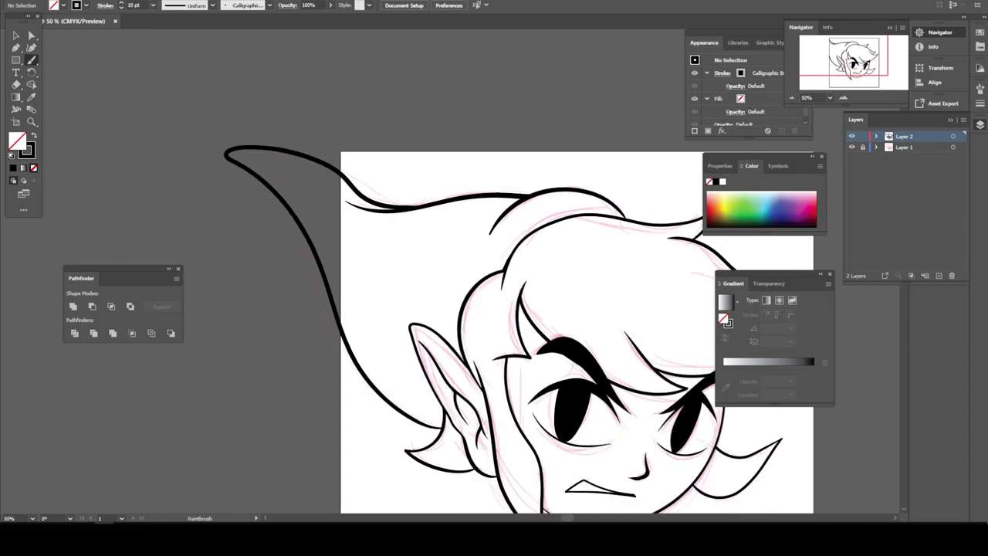
key("ctrl+minus")
scroll(472, 300, "right", 1)
key("v")
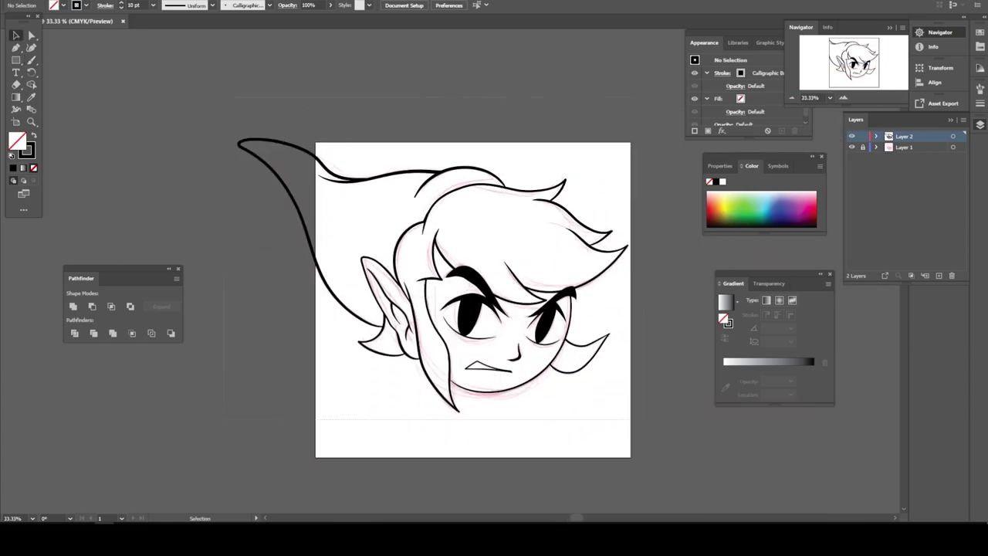
key("ctrl+a")
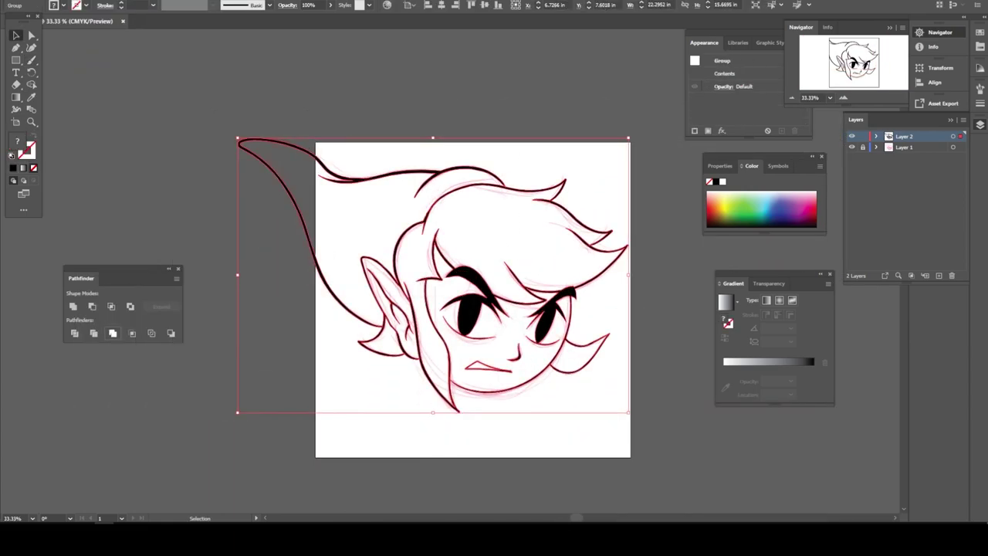
key("ctrl+shift+a")
- Try thin guide strokes across the forehead, then undo them
key("ctrl+minus")
key("ctrl+plus")
key("ctrl+plus")
key("ctrl+plus")
key("b")
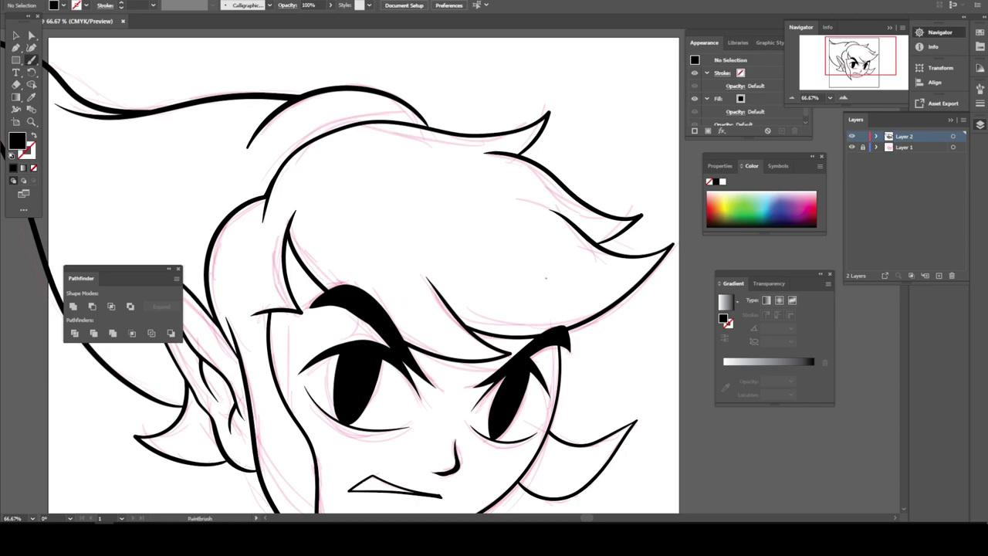
left_click_drag(540, 279, 376, 198)
key("shift+x")
key("ctrl+minus")
key("ctrl+plus")
key("ctrl+plus")
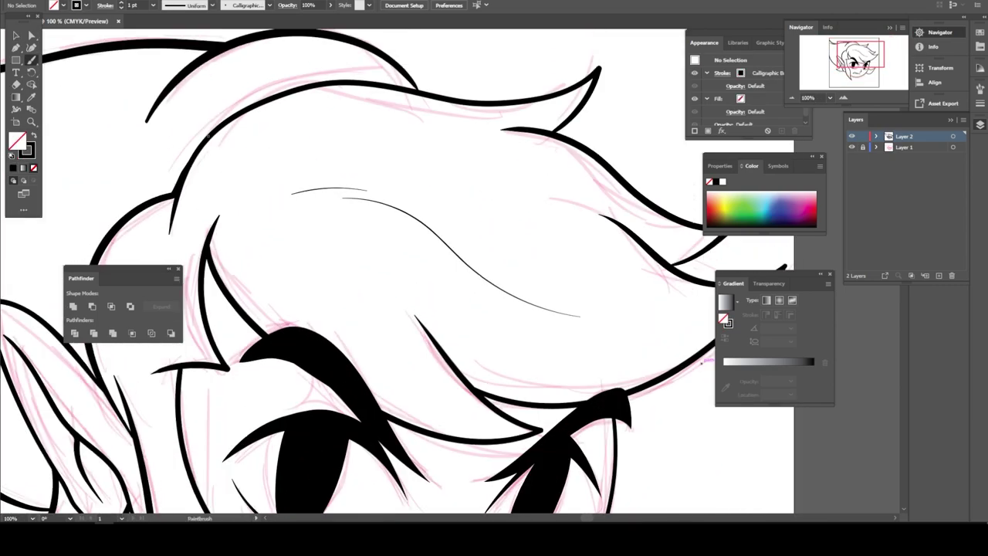
left_click_drag(210, 132, 610, 185)
key("ctrl+minus")
key("ctrl+minus")
key("ctrl+minus")
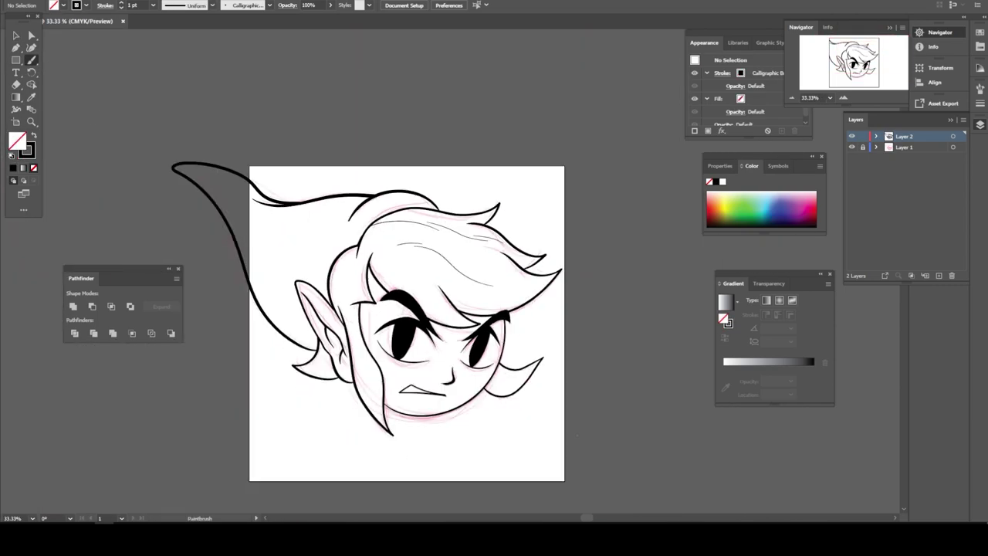
key("ctrl+z")
key("ctrl+z")
scroll(407, 309, "down", 1)
key("shift+x")
- Hide the pink sketch layer (Layer 1) and select all the line art
left_click(851, 147)
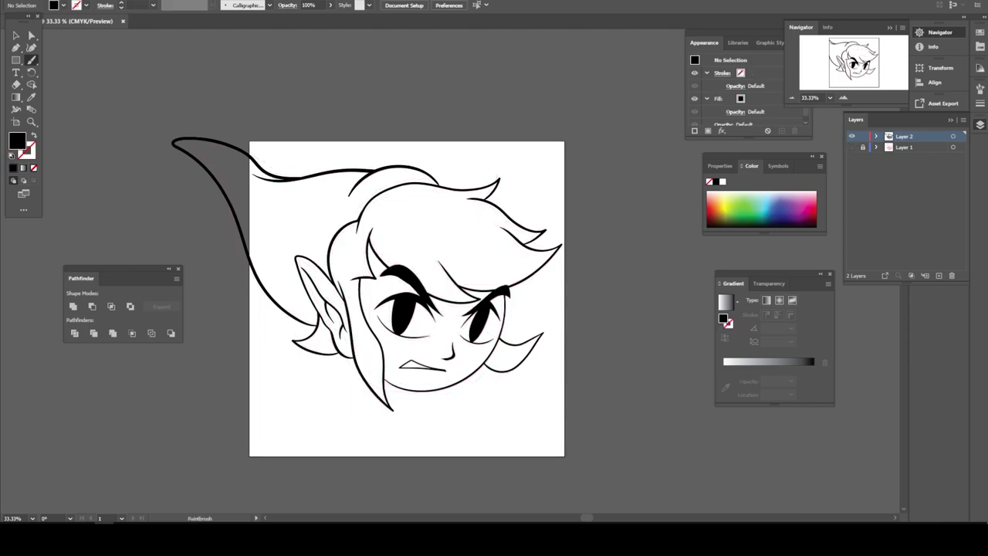
key("v")
key("ctrl+a")
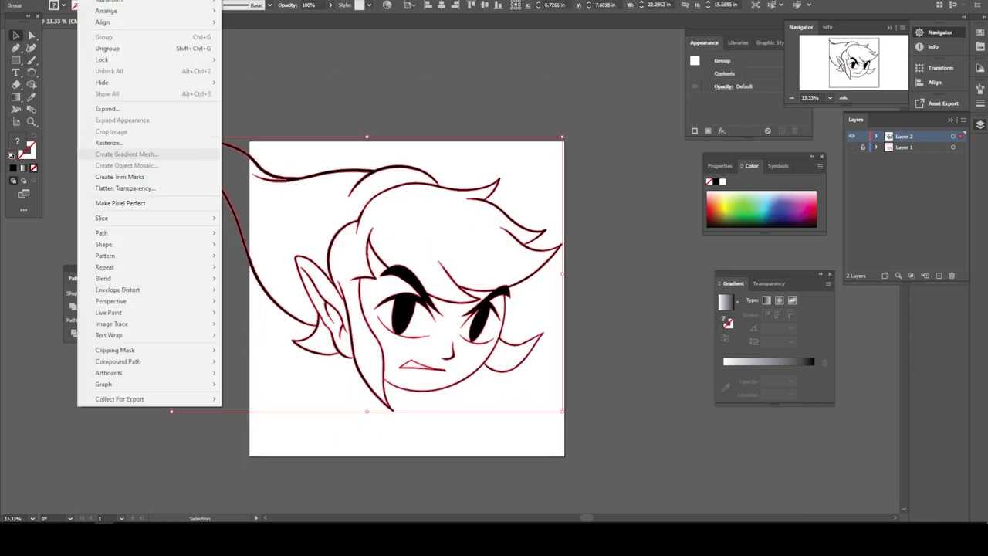
- Group the line art, then scale it, rotate it about 12° and reposition the head
key("ctrl+g")
left_click_drag(171, 140, 172, 190)
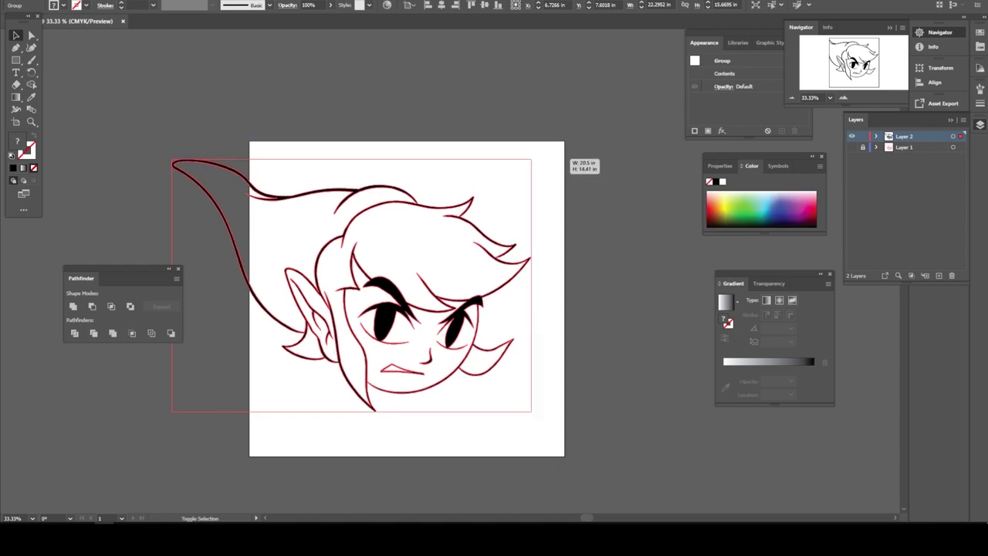
left_click_drag(437, 335, 514, 340)
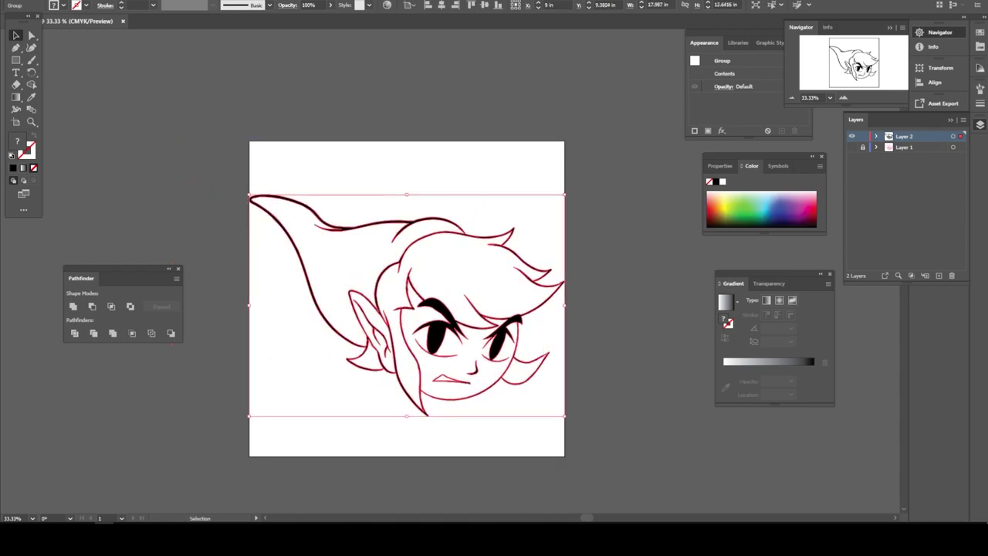
left_click_drag(571, 189, 592, 229)
left_click_drag(253, 271, 212, 277)
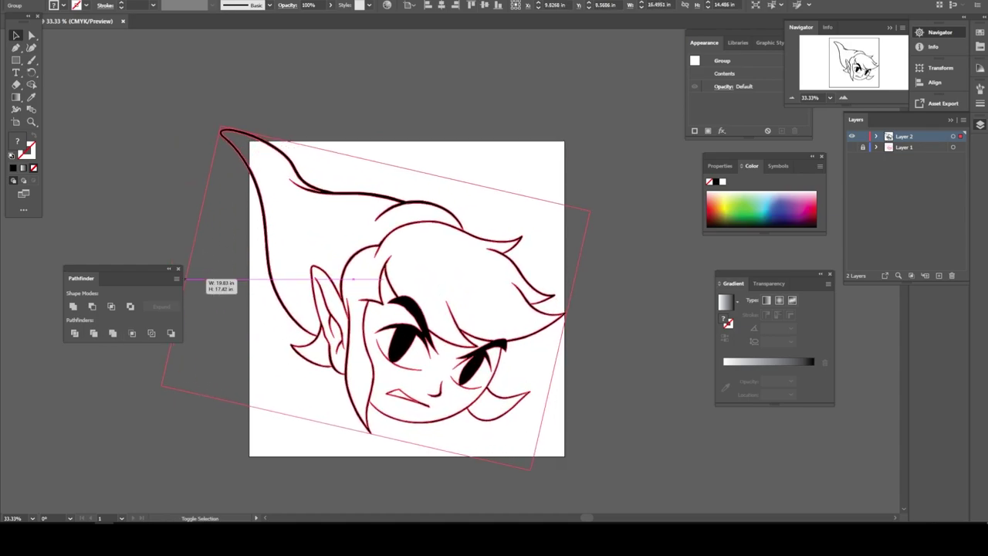
left_click_drag(480, 364, 485, 354)
- Duplicate the line-art layer as Layer 2 copy, deselect, and target Layer 2
left_click_drag(904, 136, 939, 276)
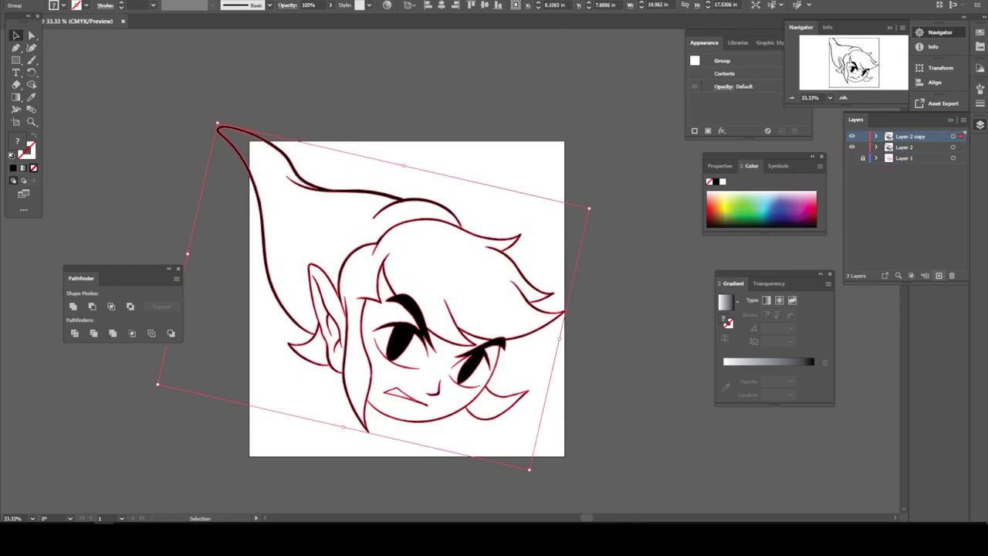
key("ctrl+shift+a")
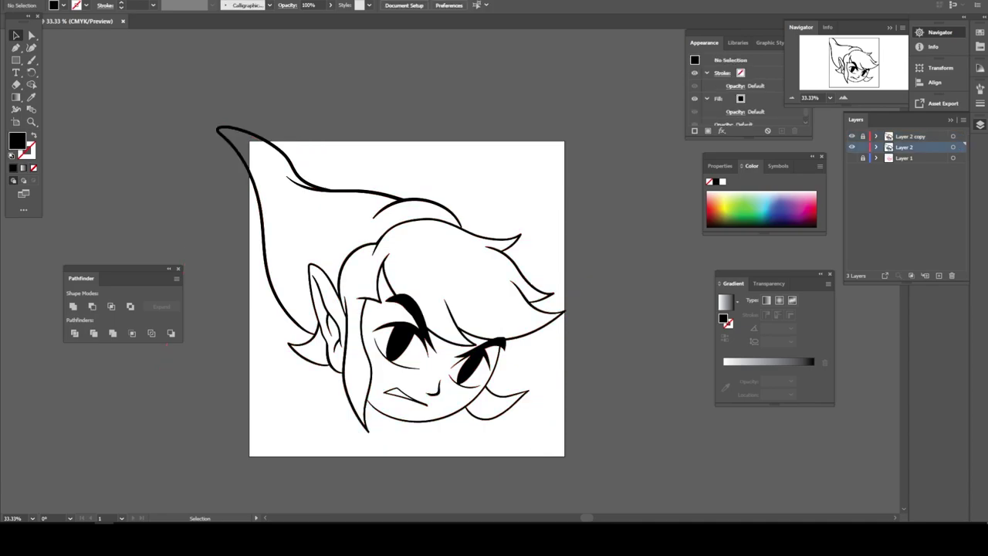
left_click(979, 32)
- Draw a peach rectangle over the whole artboard and send it behind the line art
left_click(852, 186)
key("m")
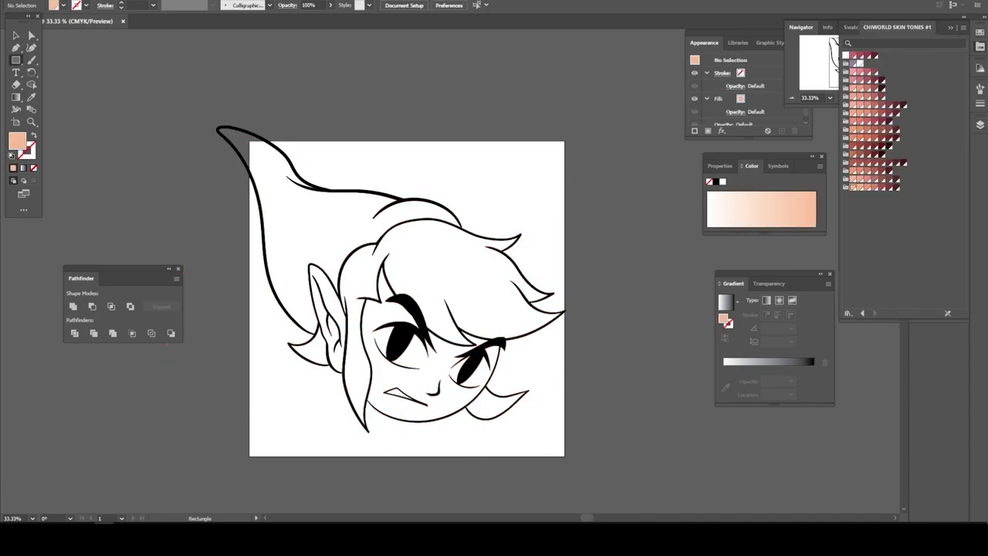
left_click_drag(192, 91, 685, 483)
right_click(387, 175)
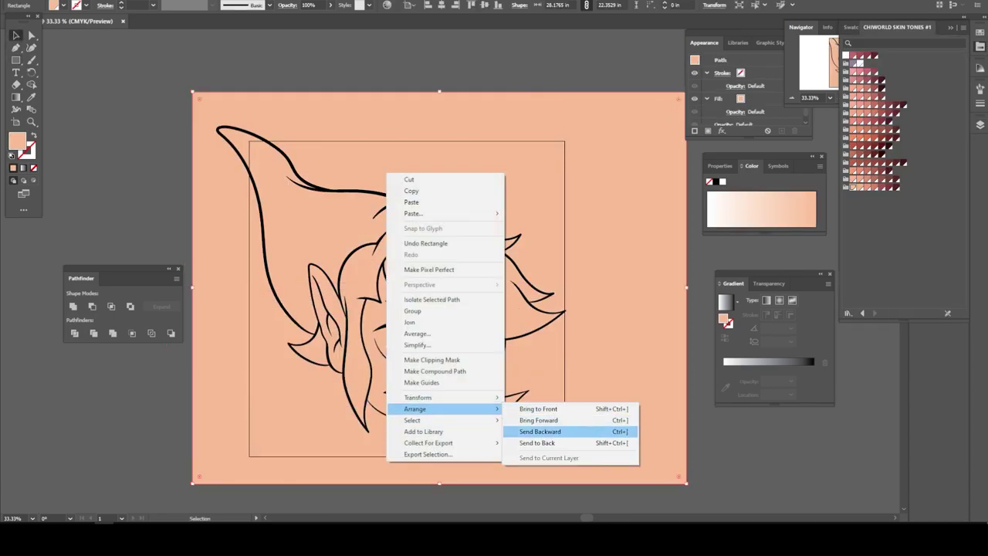
left_click(540, 433)
- Select the rectangle and line art together and apply Pathfinder Merge
key("v")
key("ctrl+a")
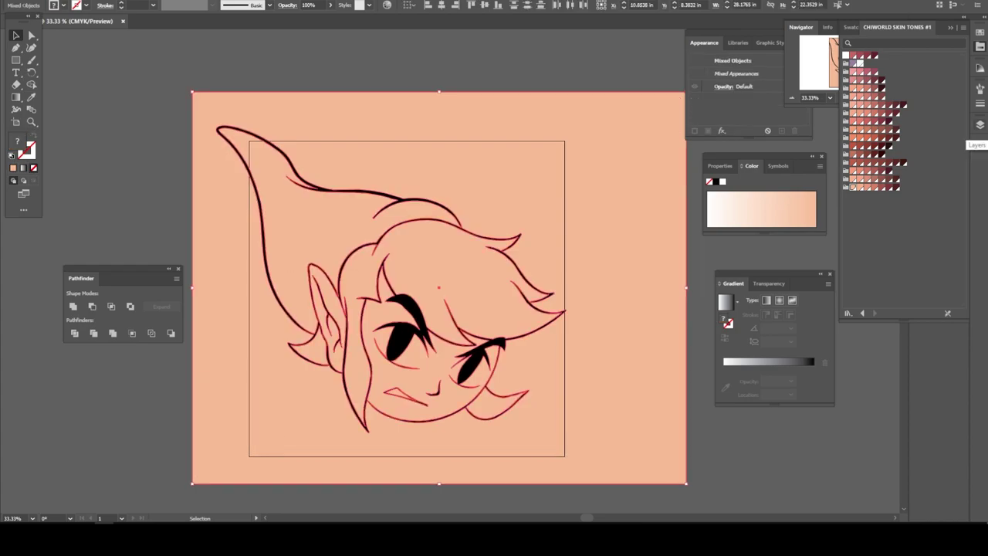
left_click(113, 333)
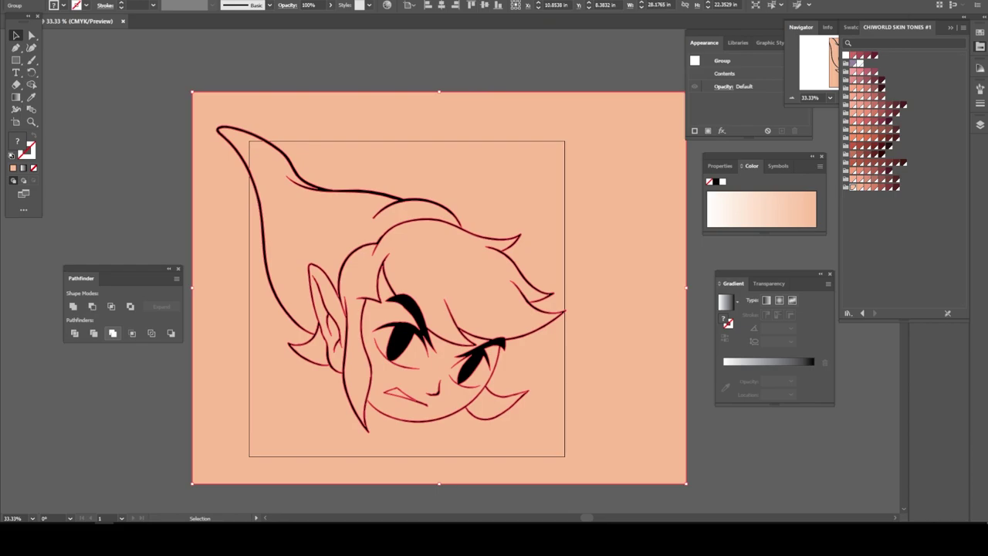
- Isolate the merged group and fill the hair pieces with yellow FFBA31
right_click(205, 148)
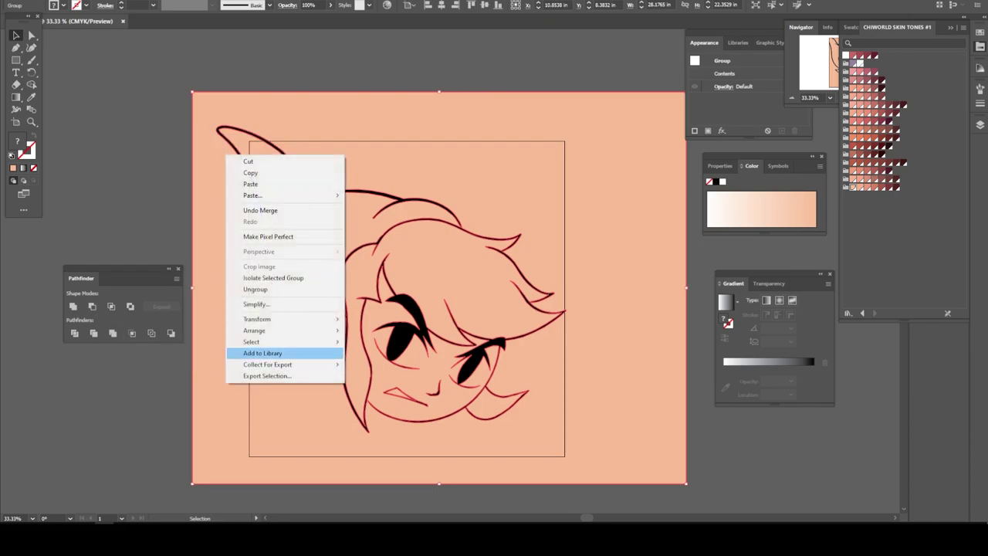
left_click(231, 352)
scroll(448, 335, "up", 1)
left_click(463, 232)
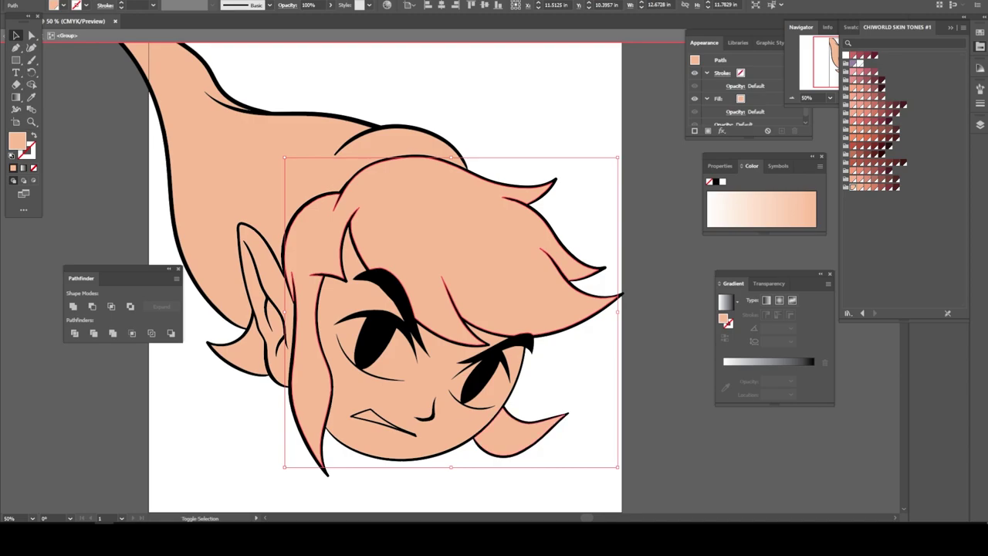
left_click(259, 340, "shift")
double_click(17, 140)
type("FFBA31")
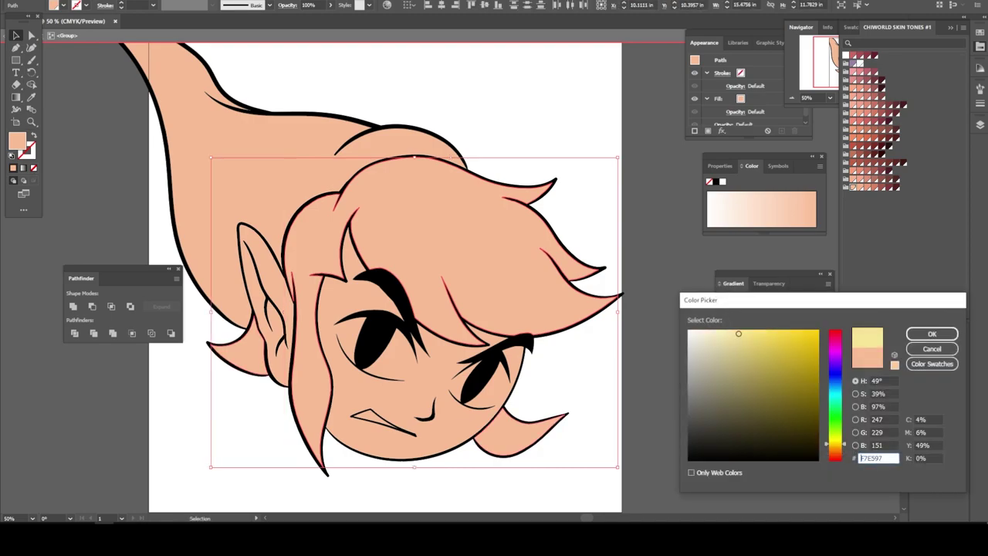
key("Return")
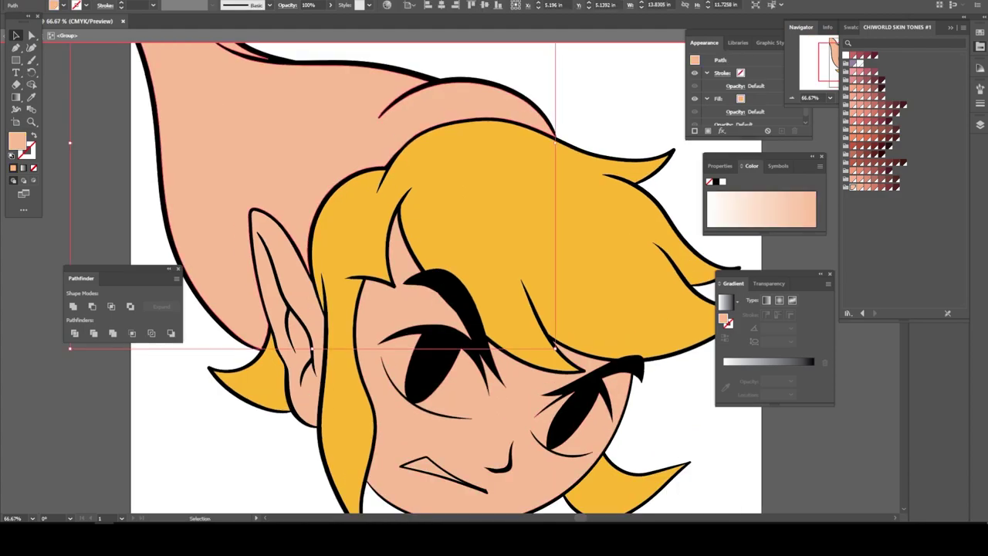
- Fill the hat green and the mouth white (ffffff)
double_click(17, 139)
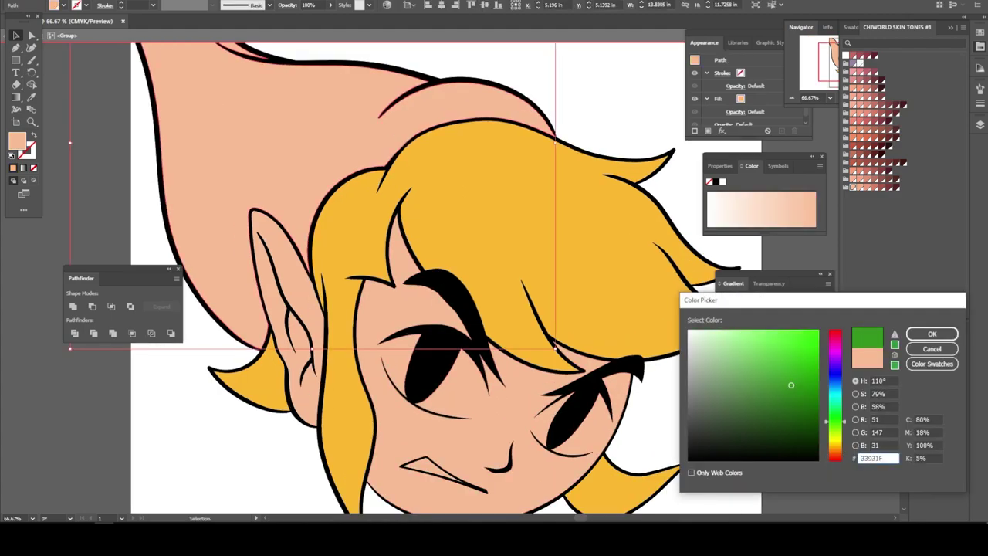
key("Return")
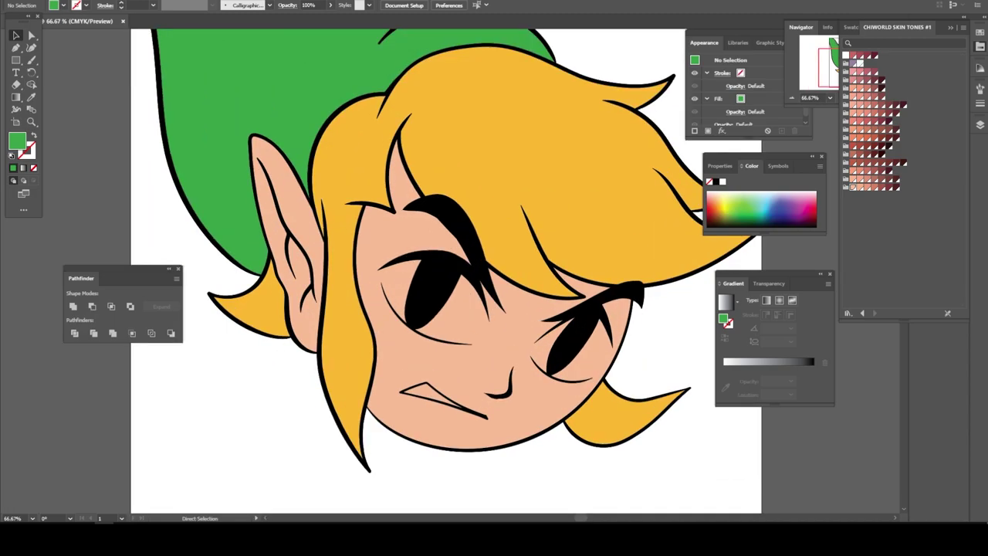
key("ctrl+1")
left_click(355, 421)
right_click(331, 188)
key("Escape")
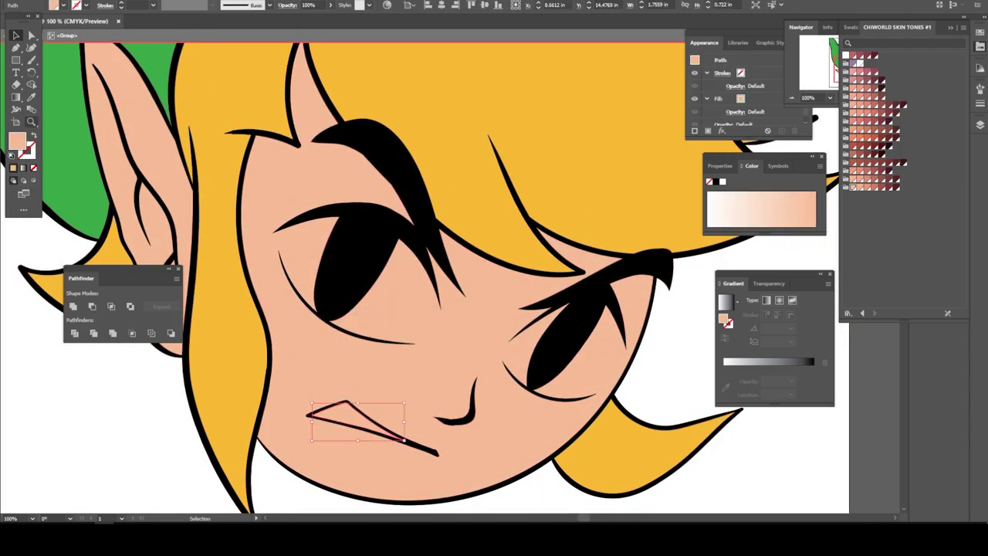
double_click(17, 139)
type("ffffff")
left_click(932, 334)
- Duplicate the coloured head layer as Layer 2 copy 2
key("ctrl+shift+a")
key("ctrl+0")
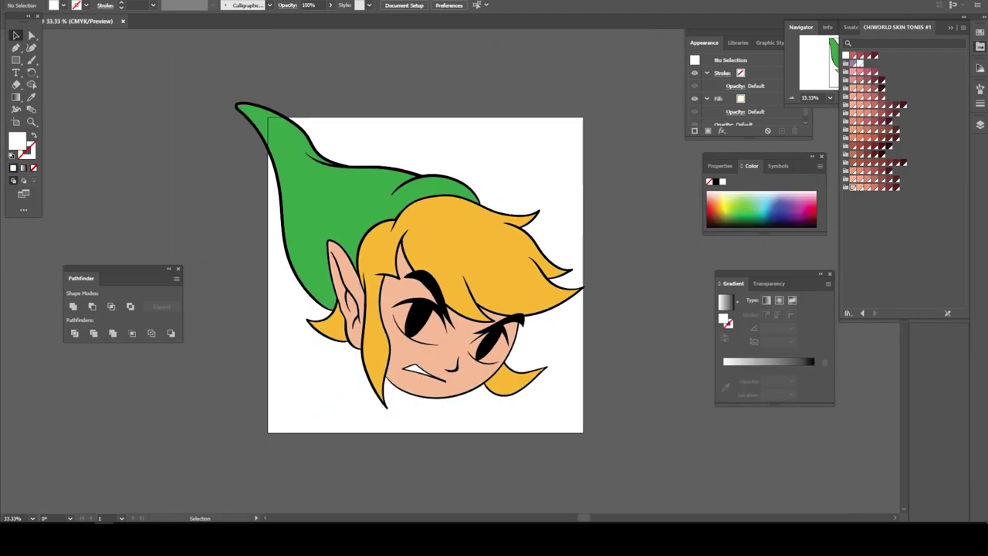
key("ctrl+plus")
key("F7")
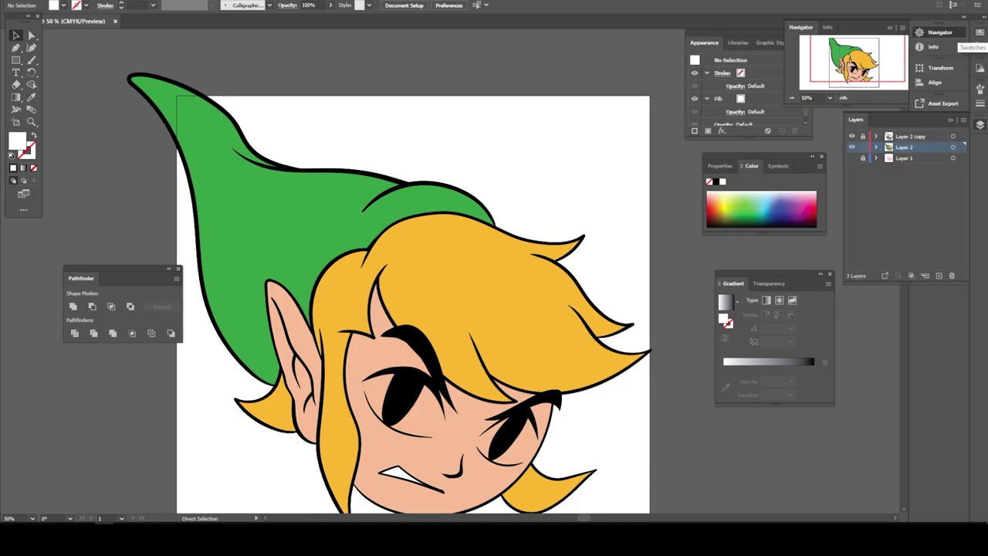
left_click_drag(905, 146, 938, 276)
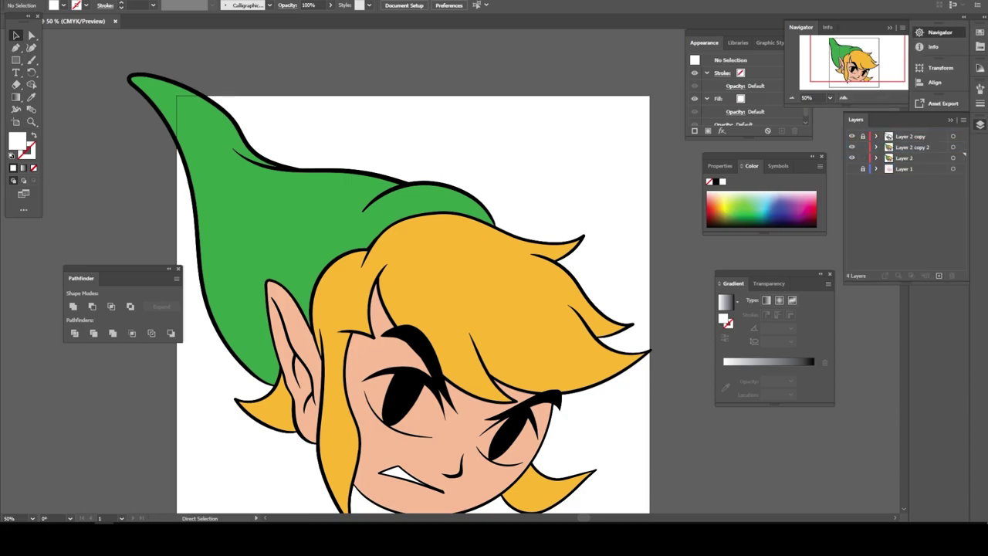
- Delete the skin pieces from the isolated copy and make Layer 2 visible again
scroll(417, 301, "down", 3)
key("ctrl+plus")
right_click(512, 121)
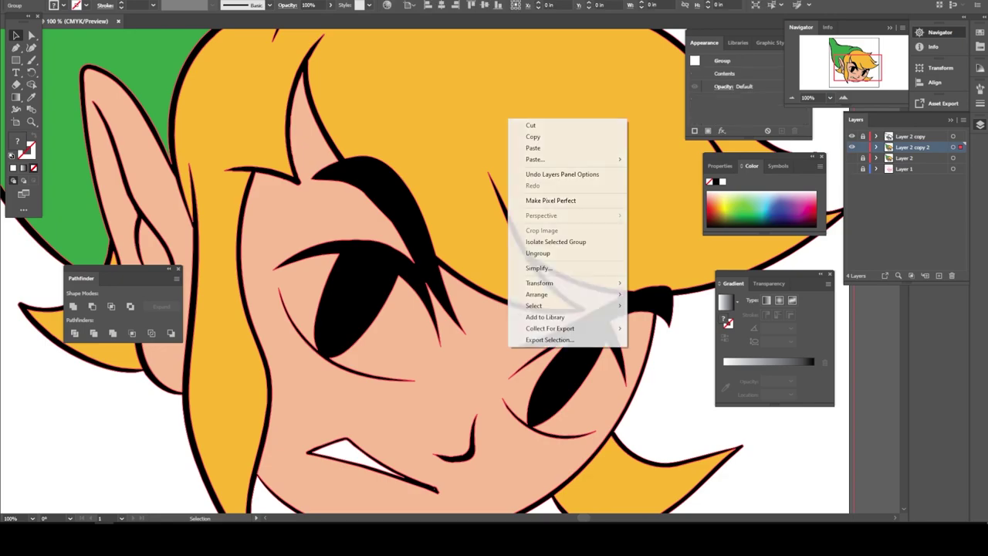
left_click(562, 239)
key("Delete")
key("Delete")
key("ctrl+minus")
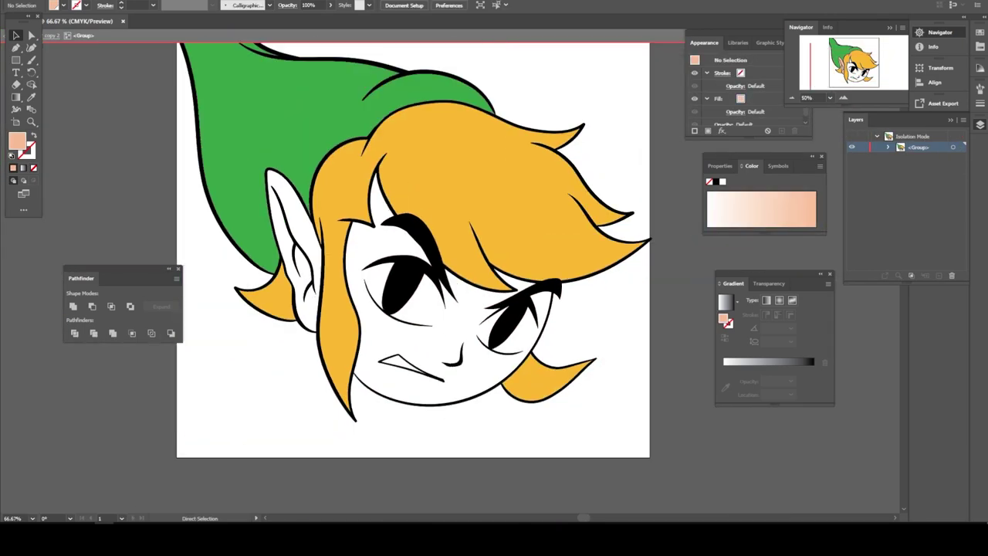
key("Escape")
left_click(852, 157)
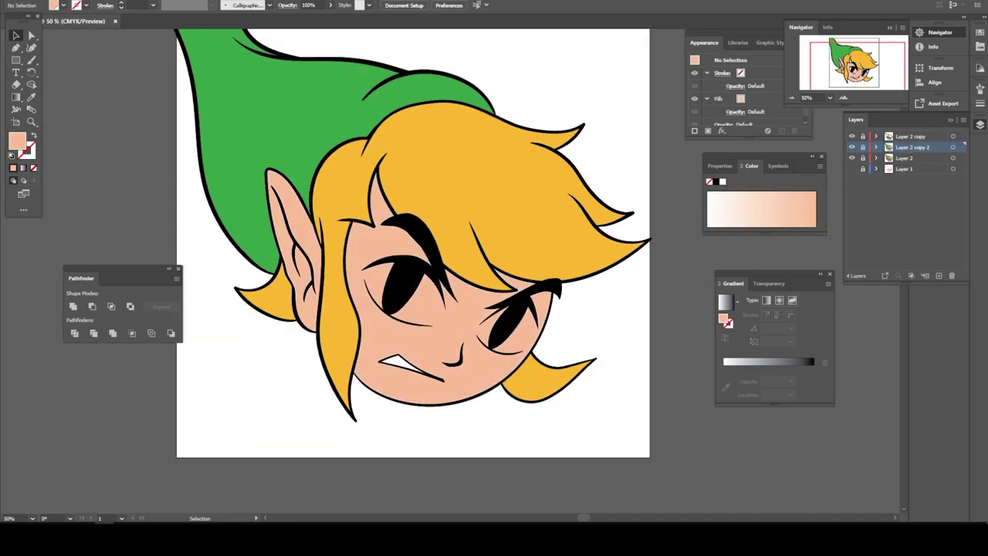
key("ctrl+plus")
- Set the fill to white and pencil a closed eye-white around the right pupil
double_click(17, 140)
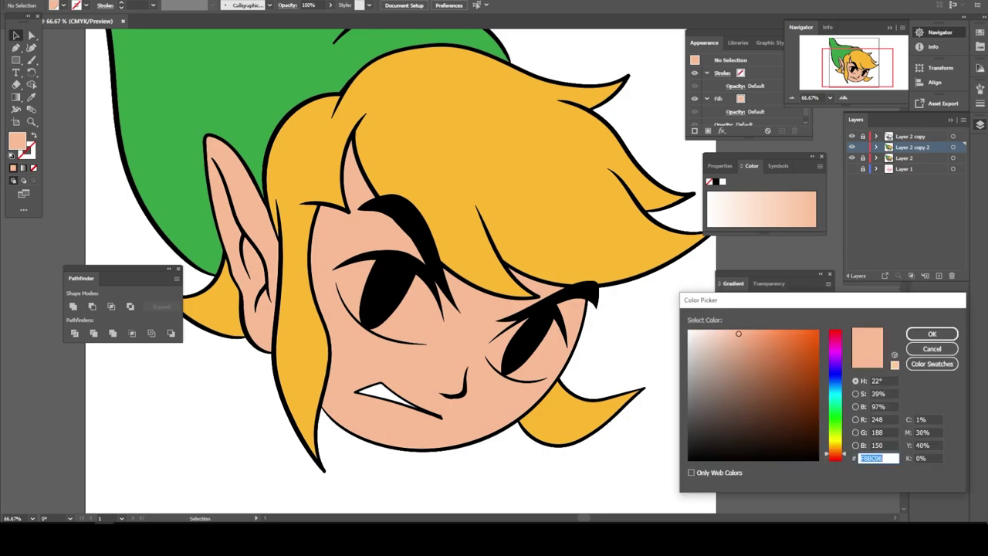
key("Return")
key("n")
key("ctrl+plus")
key("ctrl+plus")
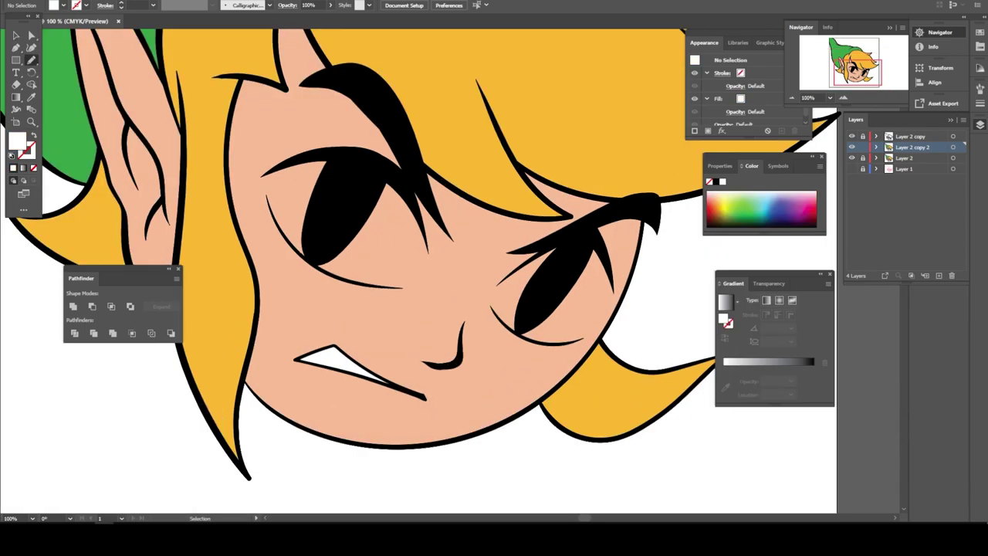
key("ctrl+plus")
key("ctrl+plus")
left_click_drag(523, 135, 317, 273)
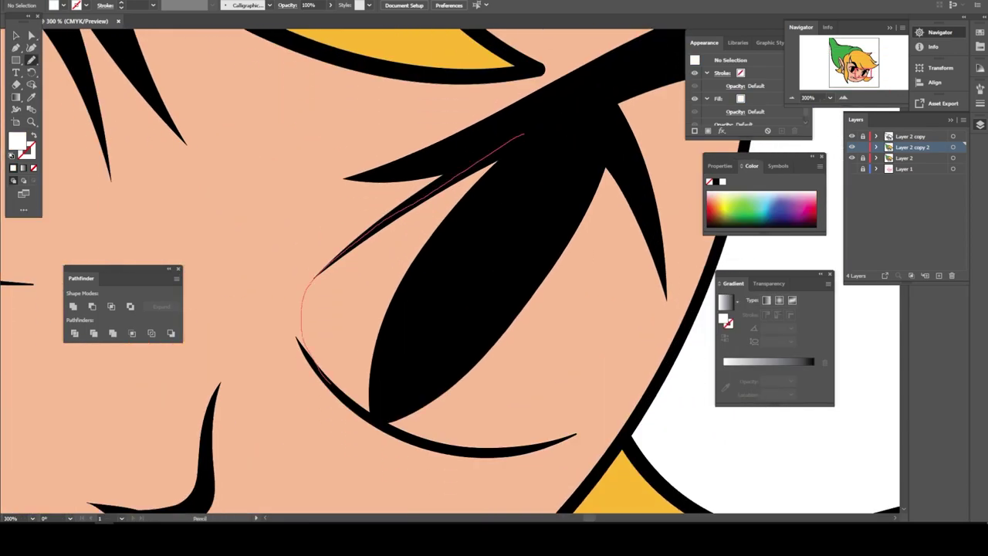
left_click_drag(301, 332, 524, 135)
- Pencil a closed white shape around the left eye's pupil
key("ctrl+1")
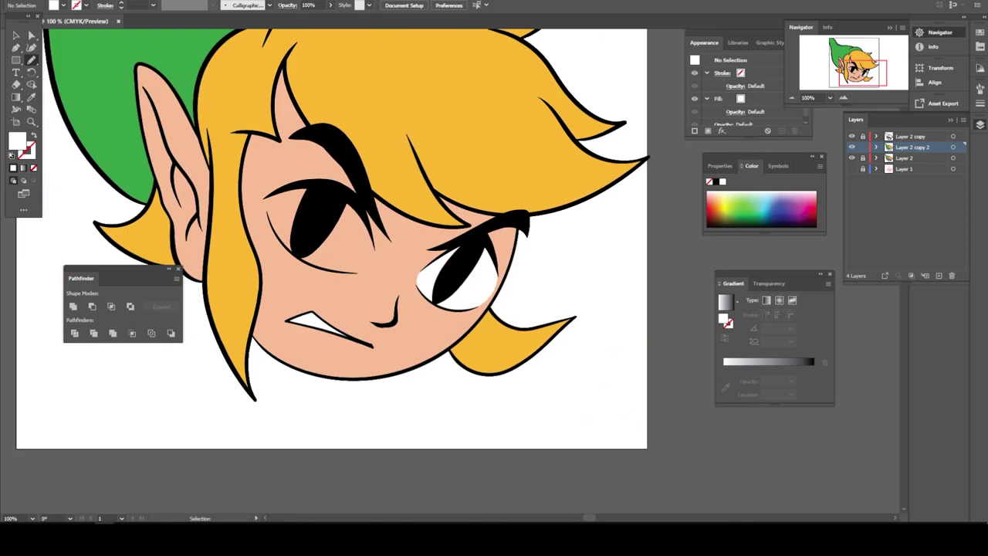
key("ctrl+plus")
scroll(432, 270, "up", 2)
mouse_move(436, 91)
left_mouse_down()
mouse_move(372, 307)
mouse_move(555, 354)
left_mouse_up()
left_click_drag(601, 263, 436, 91)
key("ctrl+0")
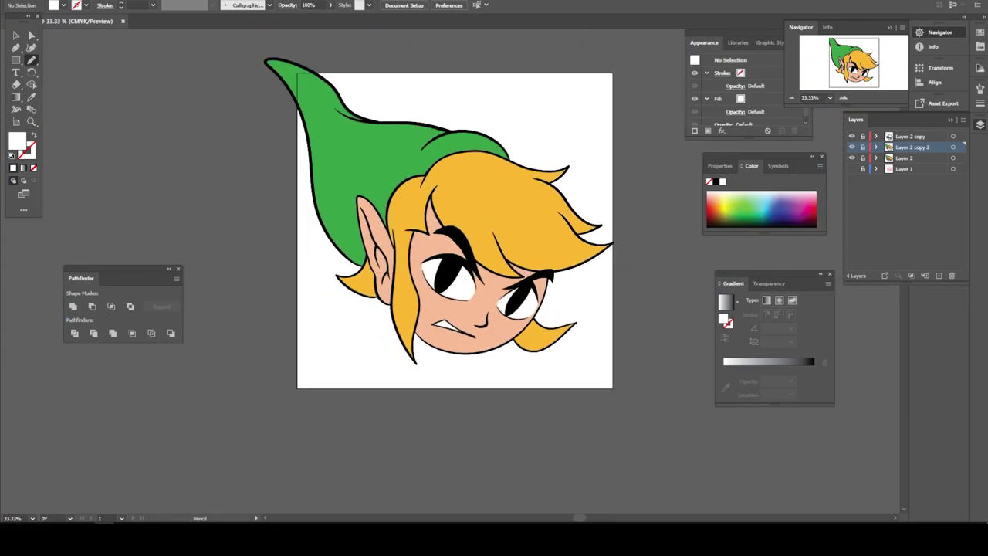
- Pick a salmon fill from the swatches and draw a shadow on the face's left side
left_click(980, 31)
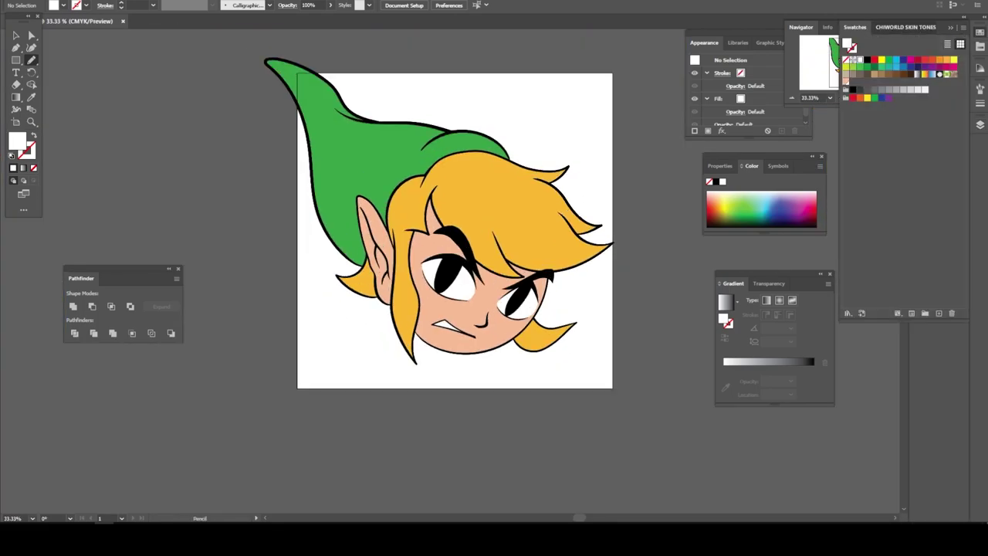
left_click(872, 116)
key("ctrl+1")
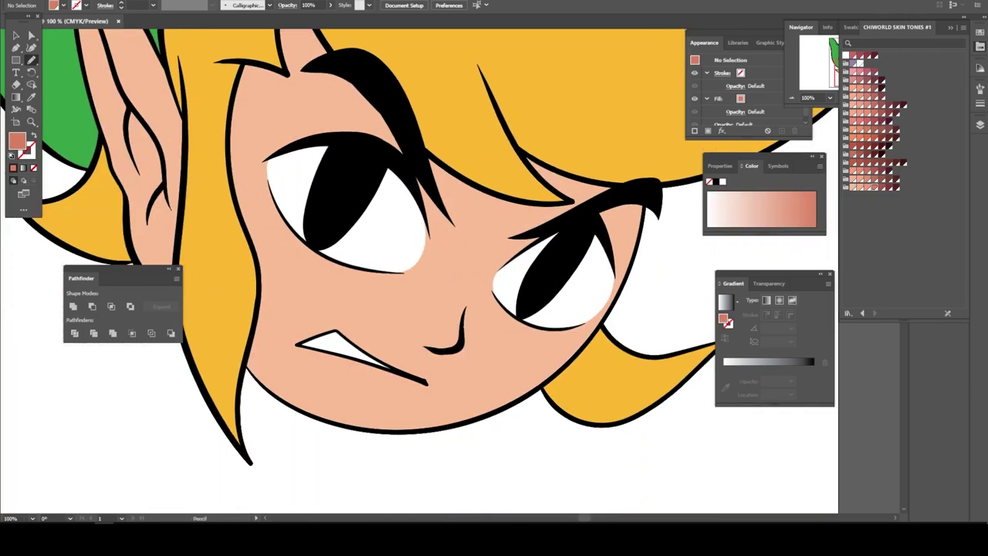
scroll(419, 265, "up", 2)
left_click_drag(328, 190, 297, 104)
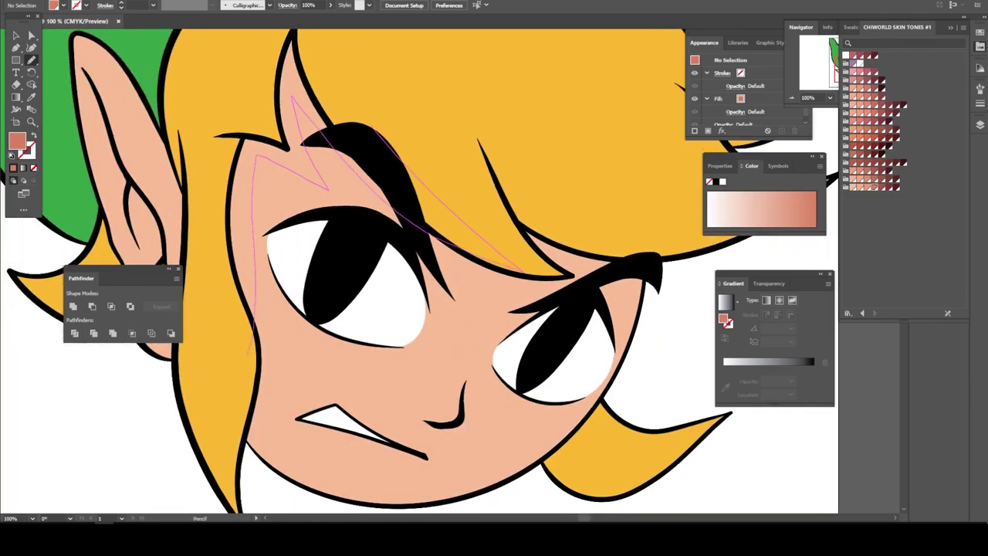
key("ctrl+0")
key("ctrl+1")
- Add salmon shadows under the bangs across the forehead and beside the nose
left_click_drag(387, 170, 393, 174)
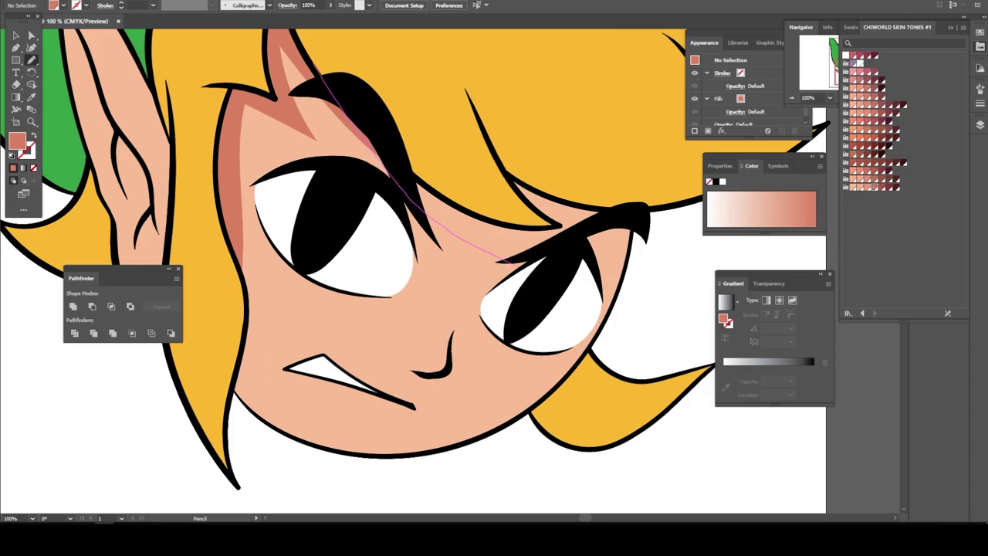
key("ctrl+minus")
scroll(518, 274, "up", 3)
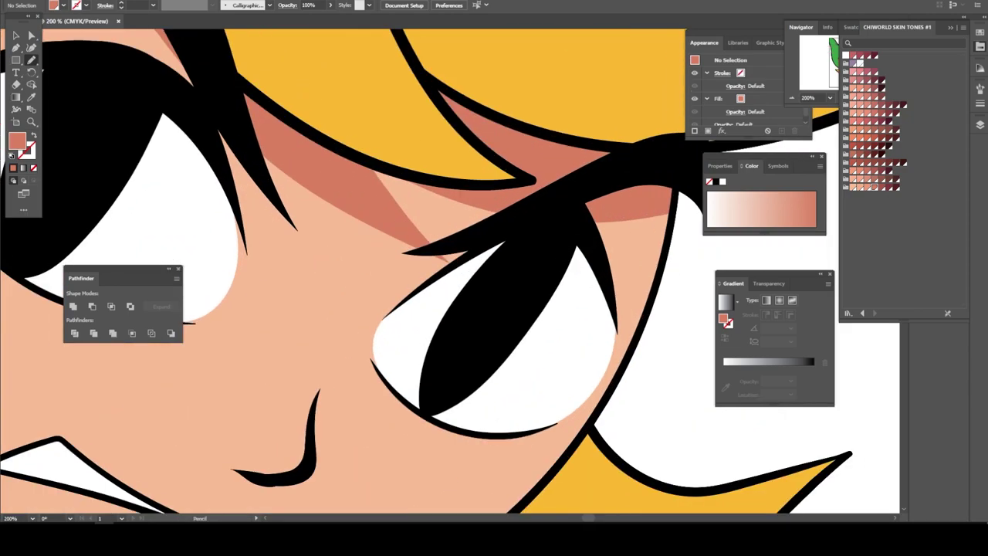
mouse_move(501, 231)
left_mouse_down()
mouse_move(386, 324)
mouse_move(579, 386)
left_mouse_up()
scroll(424, 270, "down", 5)
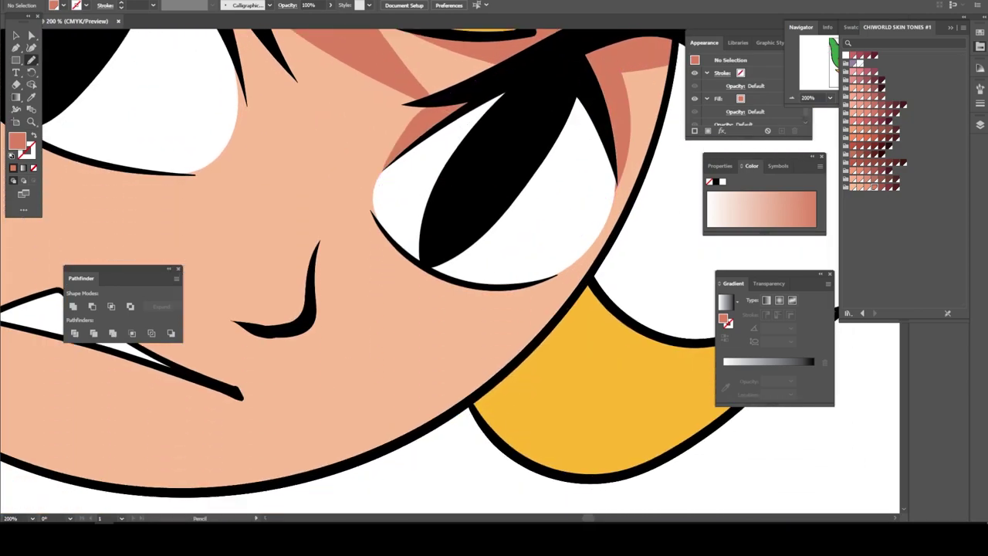
mouse_move(248, 284)
left_mouse_down()
mouse_move(332, 232)
mouse_move(311, 247)
left_mouse_up()
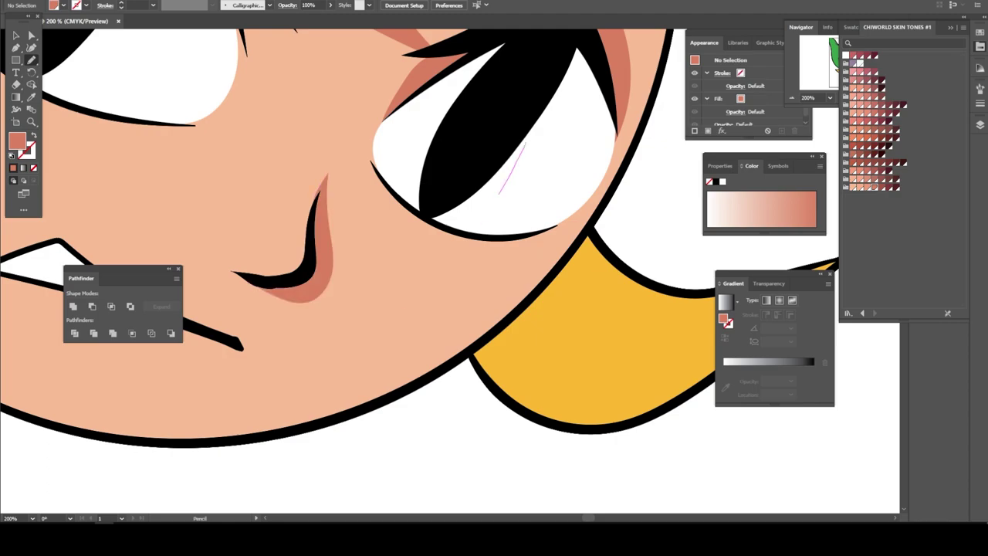
- Shade the lower face and trace a salmon shadow around the mouth
left_click_drag(500, 193, 517, 158)
key("ctrl+minus")
key("ctrl+minus")
key("ctrl+minus")
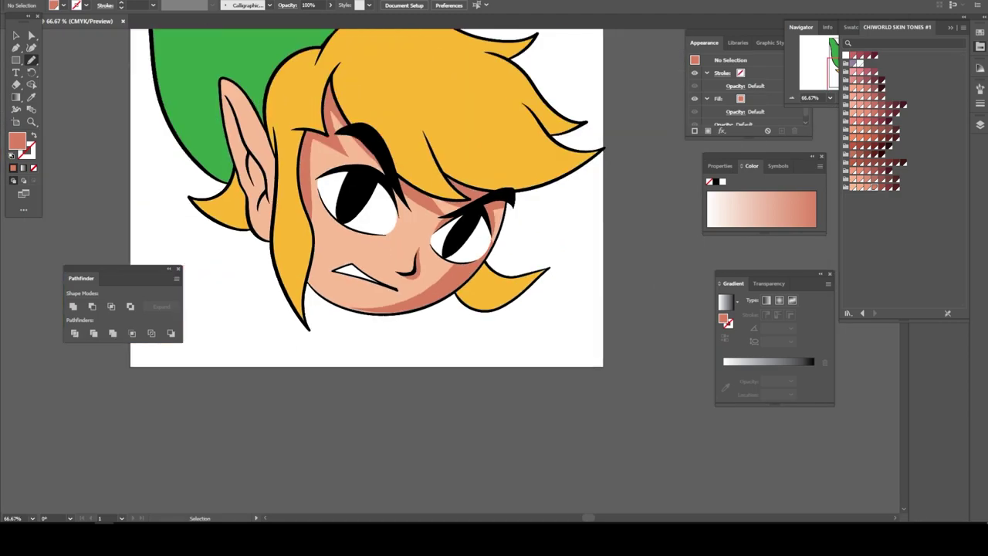
key("ctrl+plus")
key("ctrl+minus")
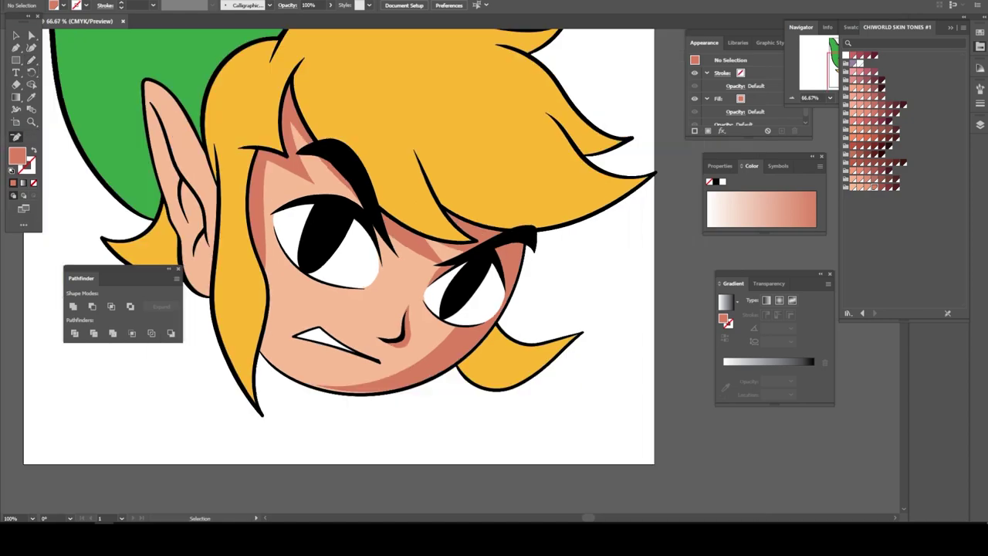
key("ctrl+plus")
key("ctrl+plus")
key("n")
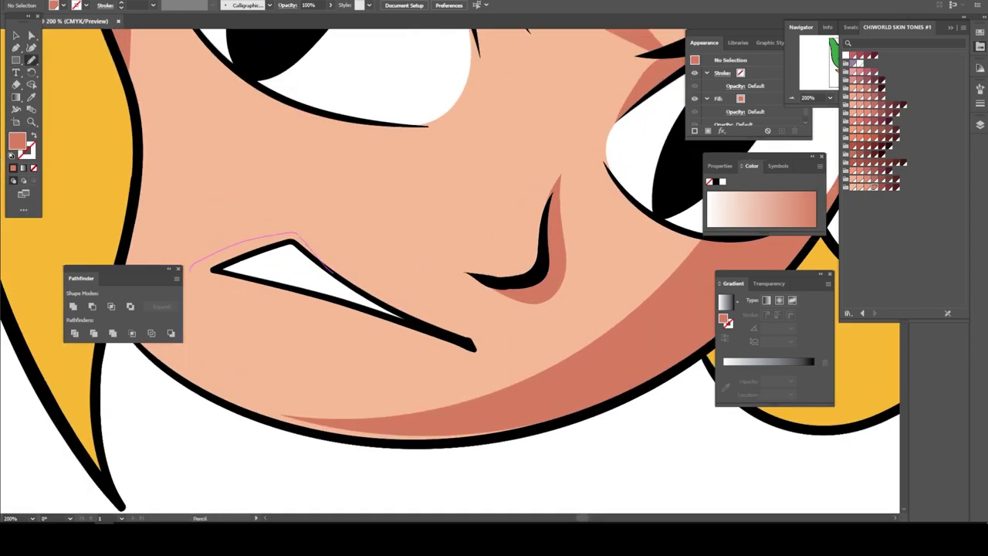
left_click_drag(297, 235, 463, 339)
mouse_move(533, 388)
left_mouse_down()
mouse_move(263, 407)
mouse_move(509, 432)
left_mouse_up()
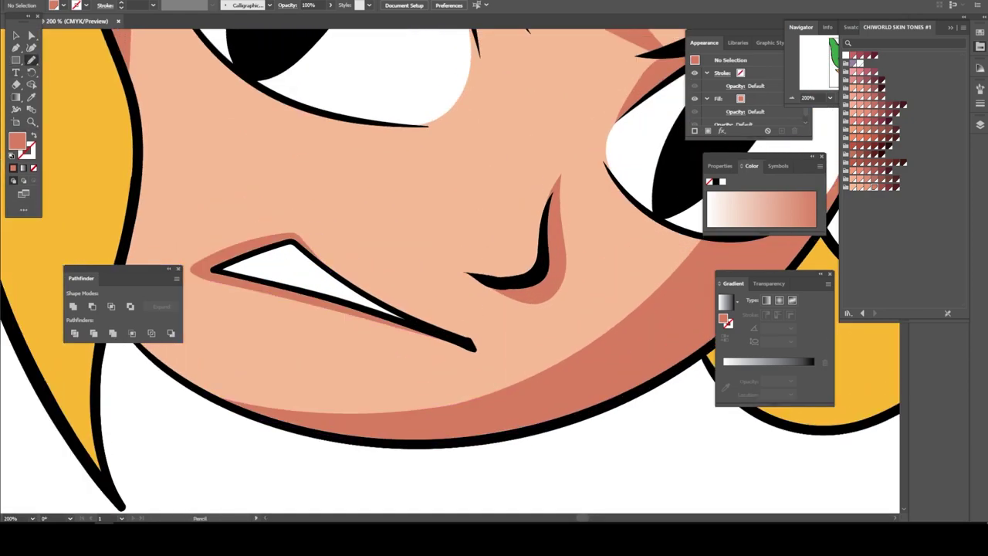
key("ctrl+minus")
key("ctrl+minus")
- Draw salmon shadows on the left cheek beside the hair and along the jaw
left_click_drag(352, 419, 332, 405)
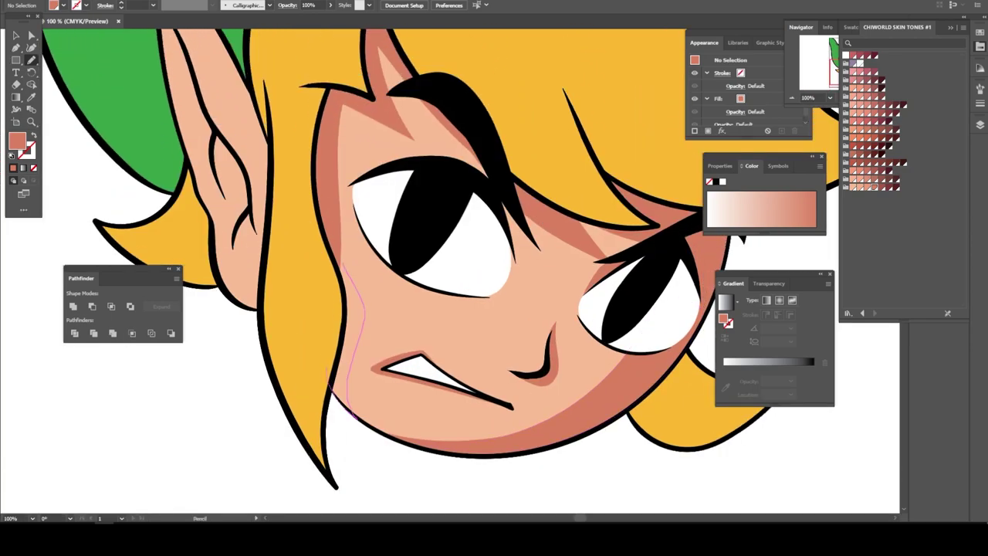
left_click_drag(339, 202, 502, 193)
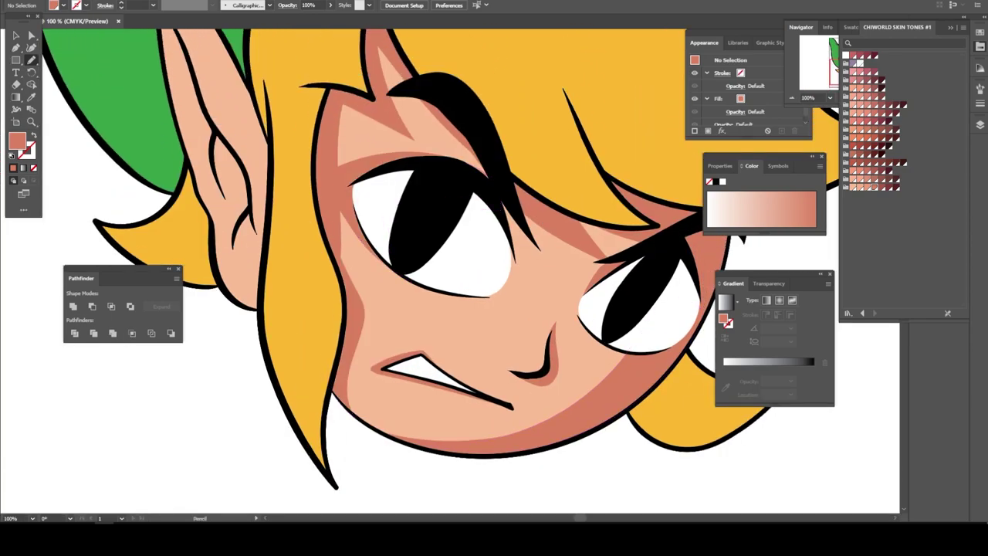
key("ctrl+0")
key("ctrl+plus")
key("ctrl+plus")
key("ctrl+plus")
left_click_drag(216, 505, 640, 293)
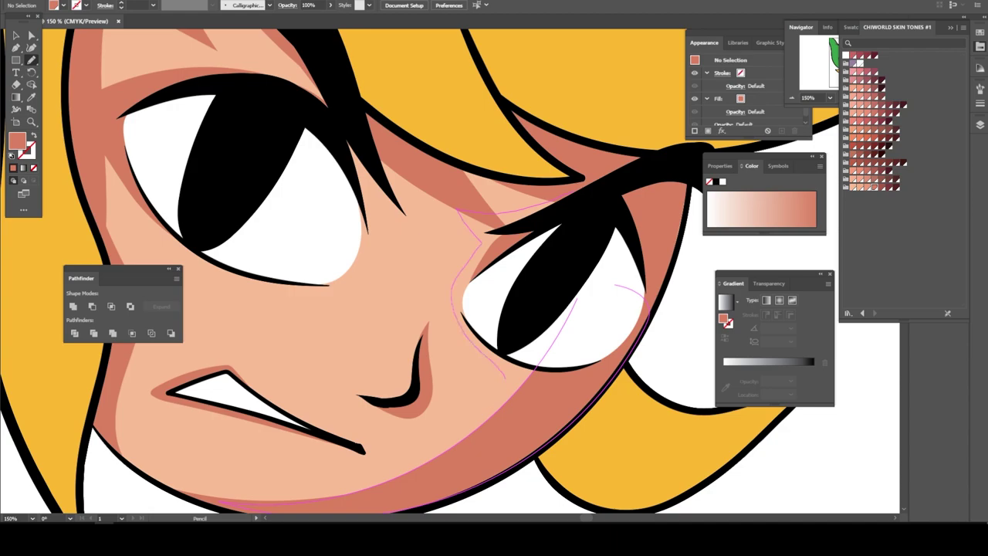
key("ctrl+0")
key("ctrl+plus")
key("ctrl+plus")
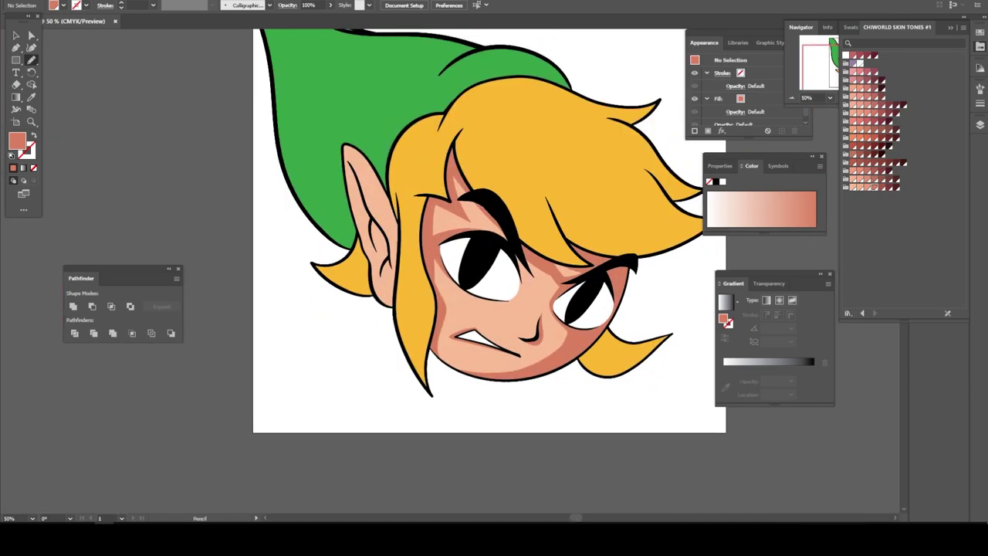
- Shade the pointed ear with a salmon shadow running from the inner ear to the tip
key("ctrl+plus")
key("ctrl+plus")
key("ctrl+plus")
scroll(470, 271, "up", 1)
mouse_move(395, 417)
left_mouse_down()
mouse_move(267, 214)
mouse_move(326, 468)
left_mouse_up()
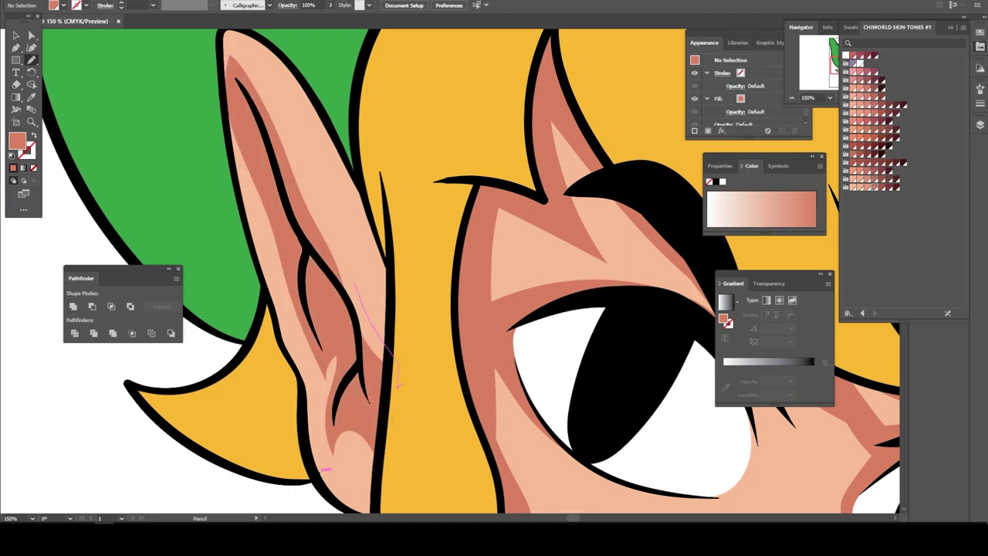
left_click_drag(398, 386, 309, 223)
scroll(471, 270, "down", 1)
scroll(355, 463, "up", 2)
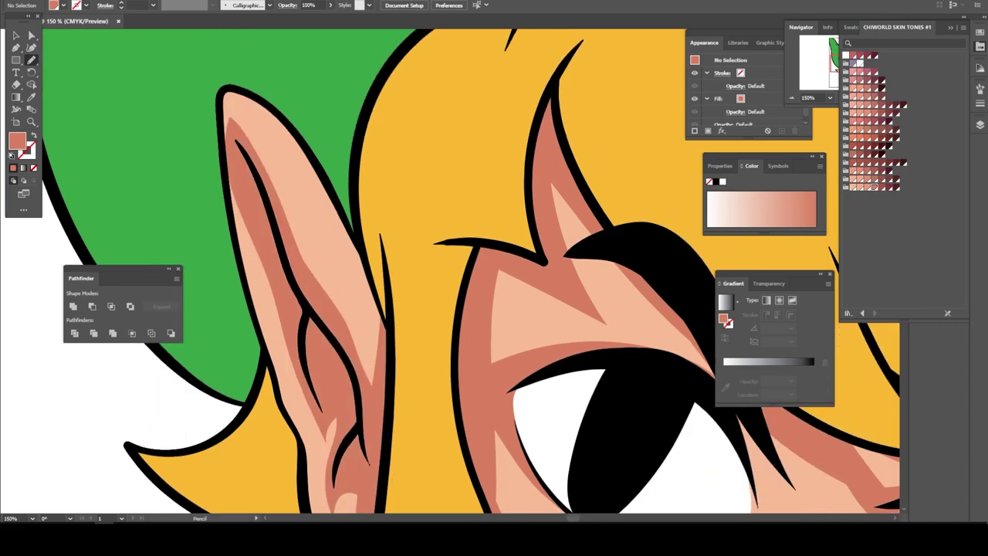
left_click_drag(253, 323, 219, 99)
left_click_drag(305, 154, 258, 266)
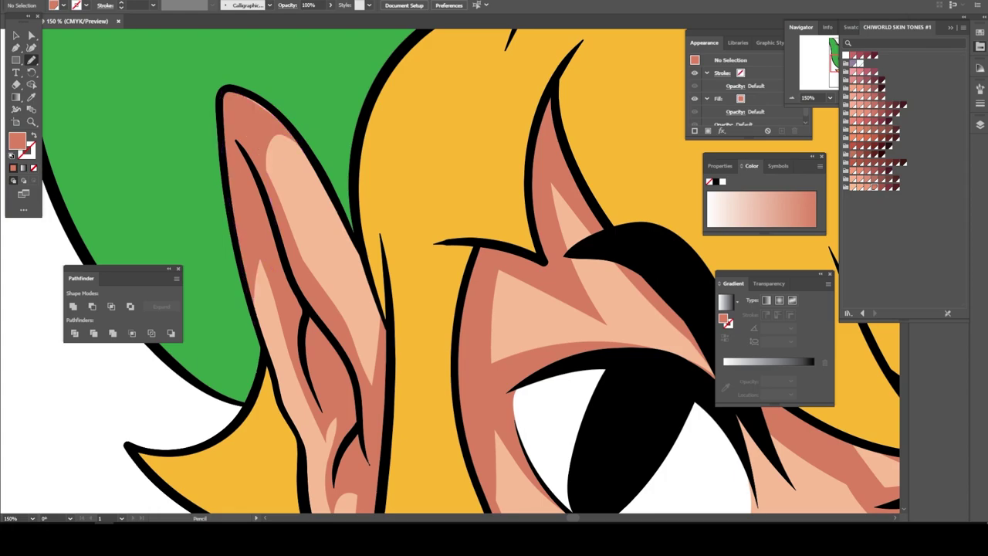
key("ctrl+0")
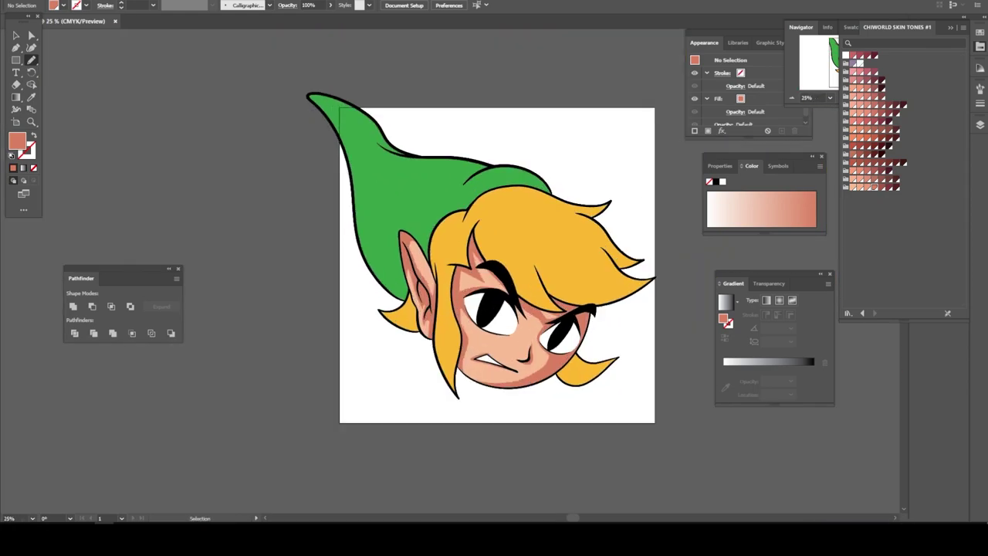
left_click_drag(423, 264, 571, 347)
- Set the fill to mauve 8d7a95 and pencil a shadow over the left eye's upper lid
double_click(17, 141)
type("8d7a95")
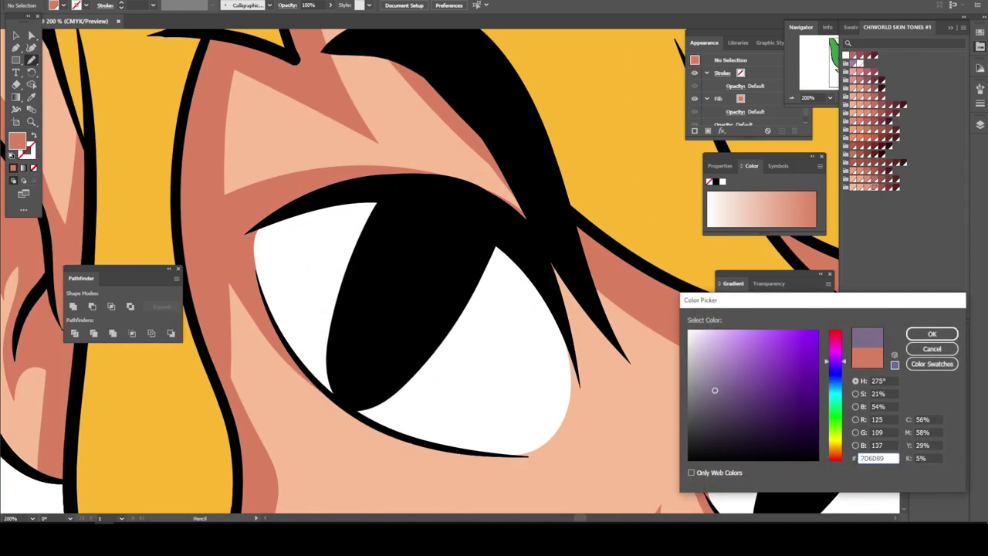
key("Return")
left_click_drag(292, 211, 399, 186)
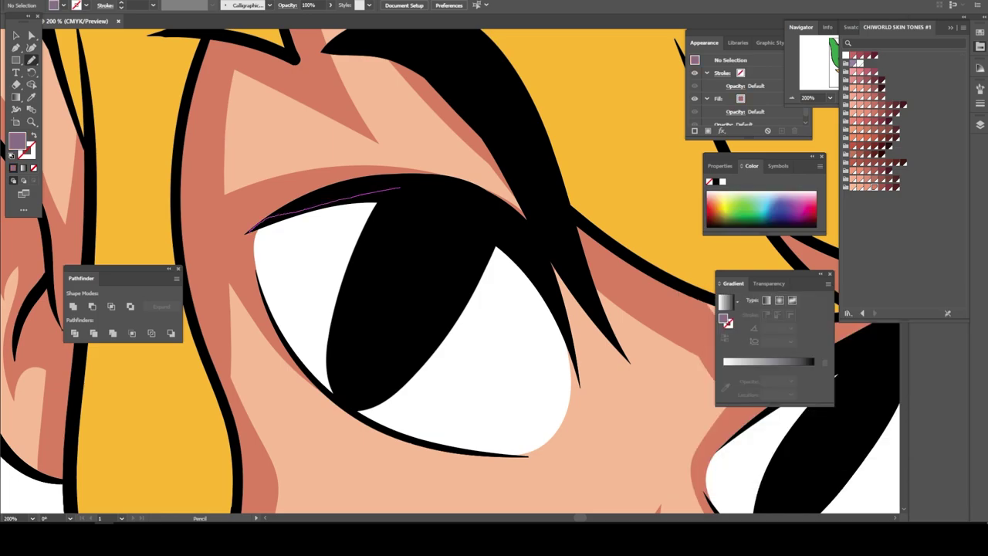
left_click_drag(257, 230, 574, 378)
key("F7")
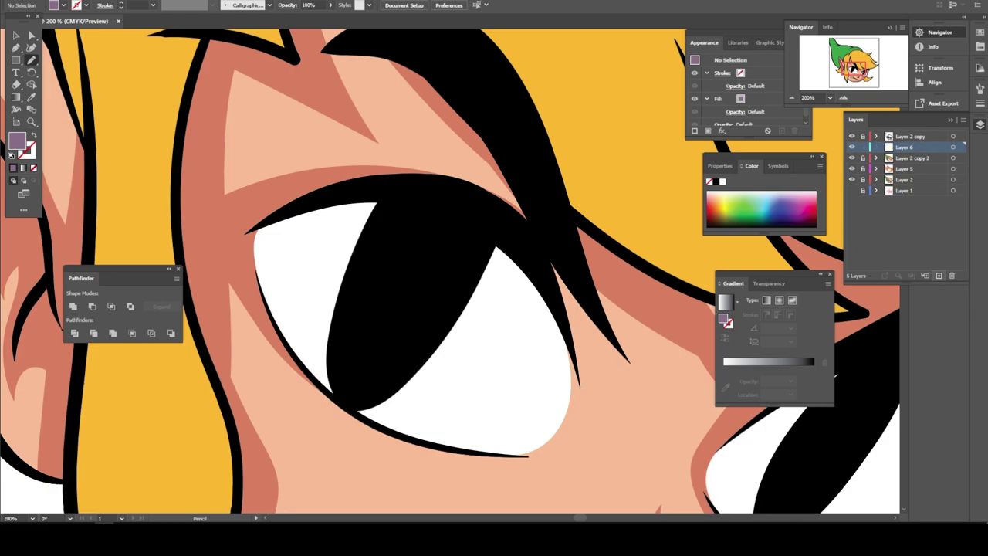
mouse_move(383, 196)
left_mouse_down()
mouse_move(265, 224)
mouse_move(398, 251)
left_mouse_up()
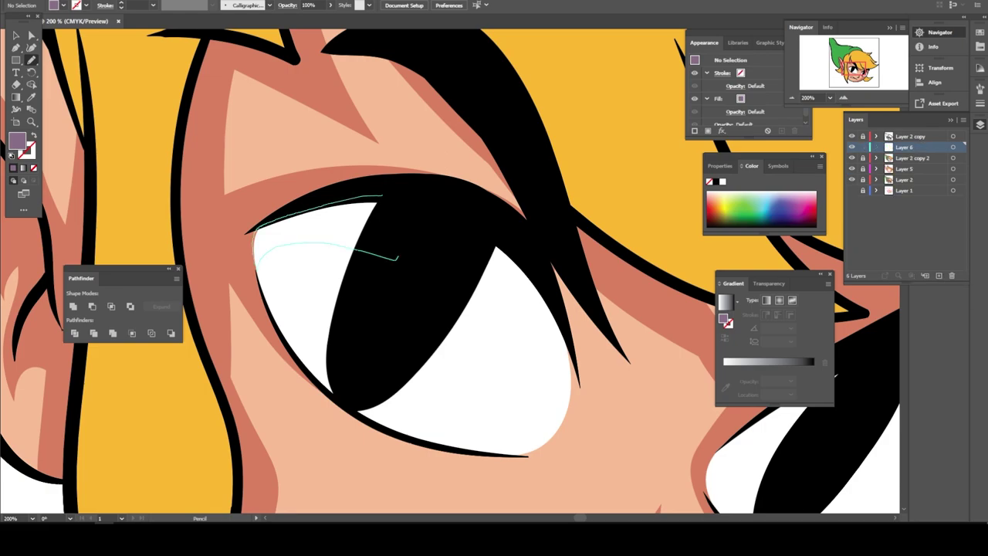
left_click_drag(474, 218, 566, 416)
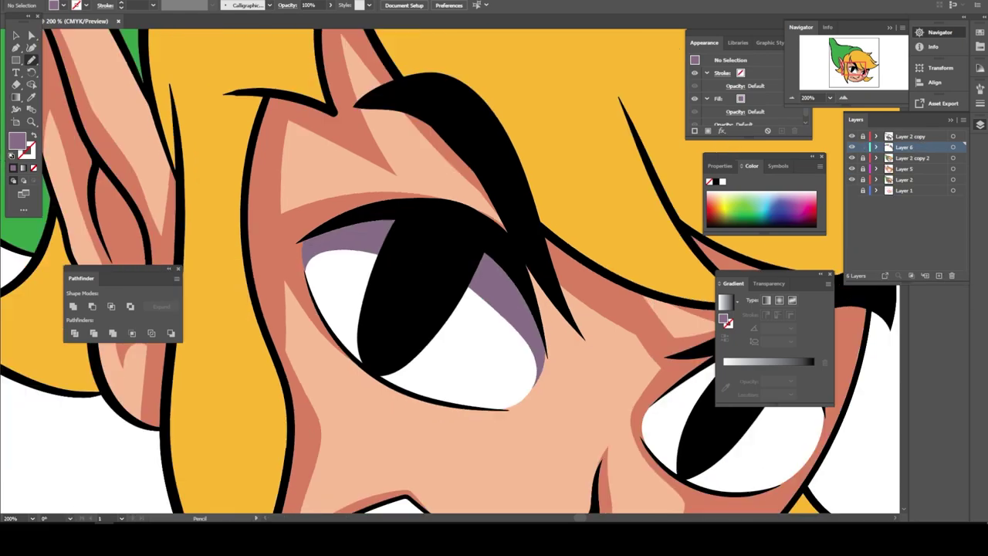
- Pencil a matching mauve shadow along the right eye's upper lid
key("ctrl+minus")
key("ctrl+minus")
key("ctrl+minus")
key("ctrl+plus")
key("ctrl+plus")
key("ctrl+plus")
mouse_move(557, 186)
left_mouse_down()
mouse_move(448, 254)
mouse_move(706, 277)
left_mouse_up()
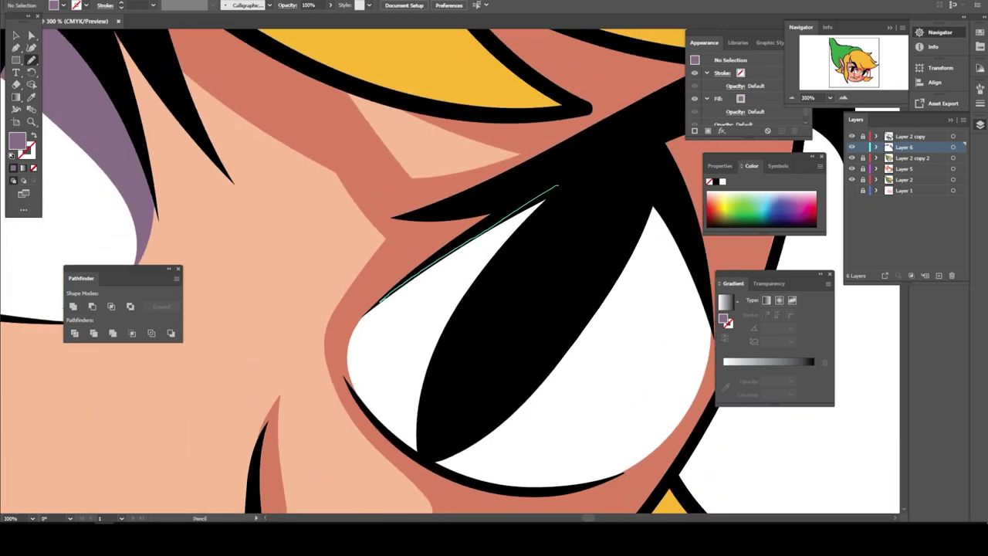
key("ctrl+0")
key("ctrl+plus")
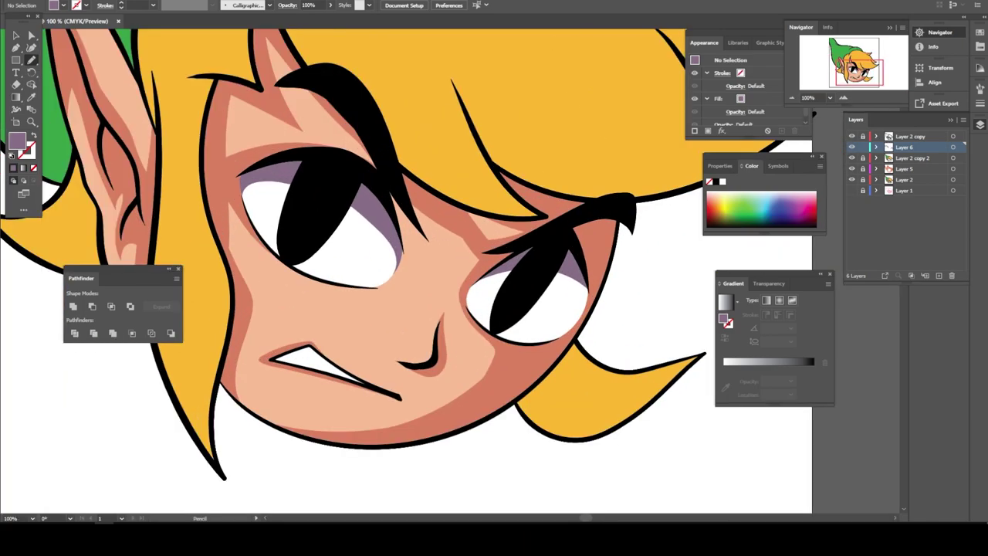
- Select both eyelid shadows and change their fill to a paler mauve
key("v")
left_click(266, 174)
left_click(540, 267, "shift")
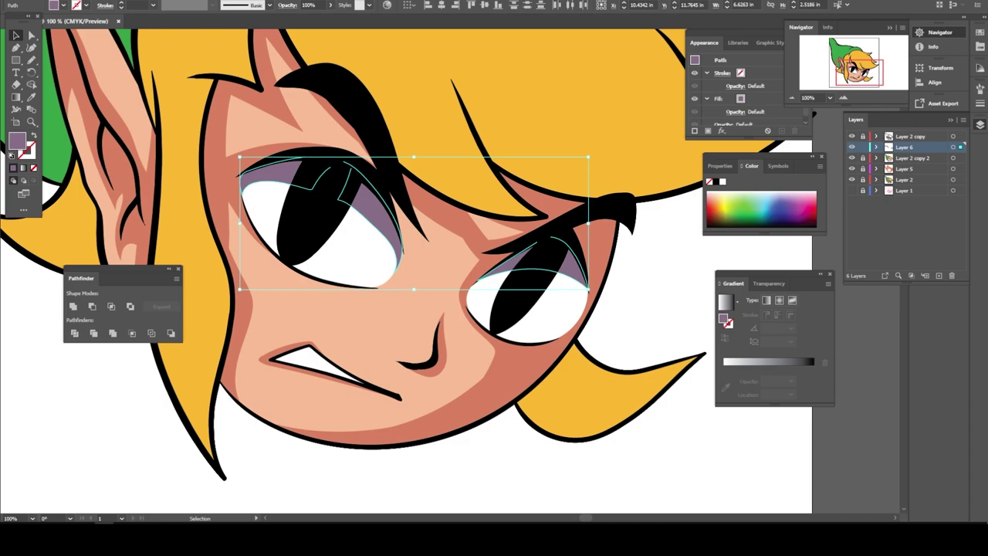
double_click(17, 141)
type("9B8392")
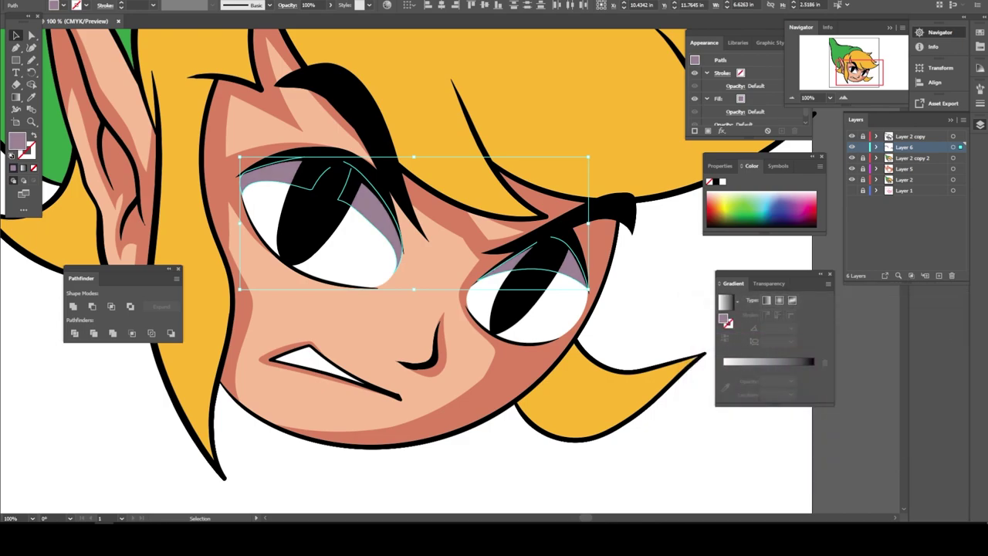
type("C4A5B7")
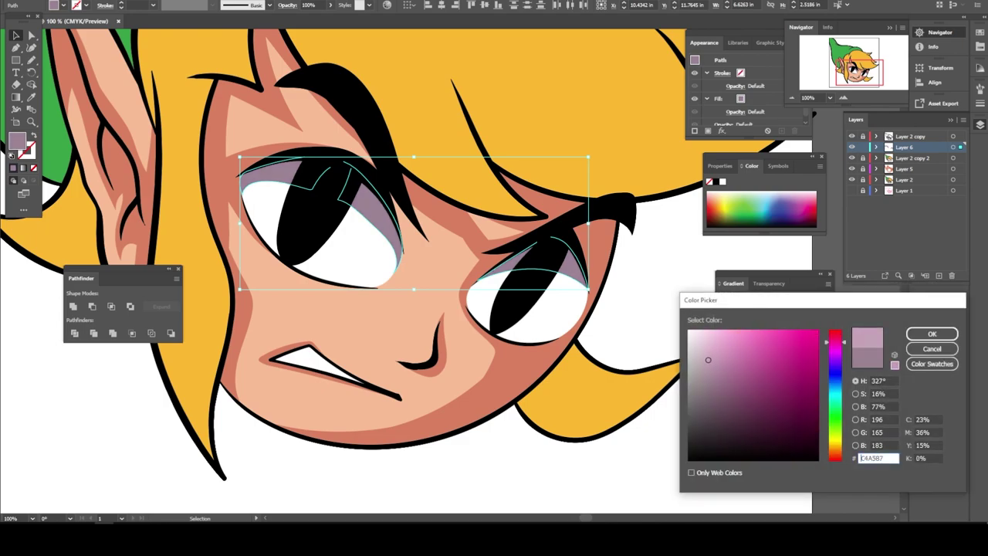
key("Return")
key("ctrl+shift+a")
- Pencil a closed mauve shadow along the mouth's upper edge
key("ctrl+minus")
scroll(409, 293, "down", 2)
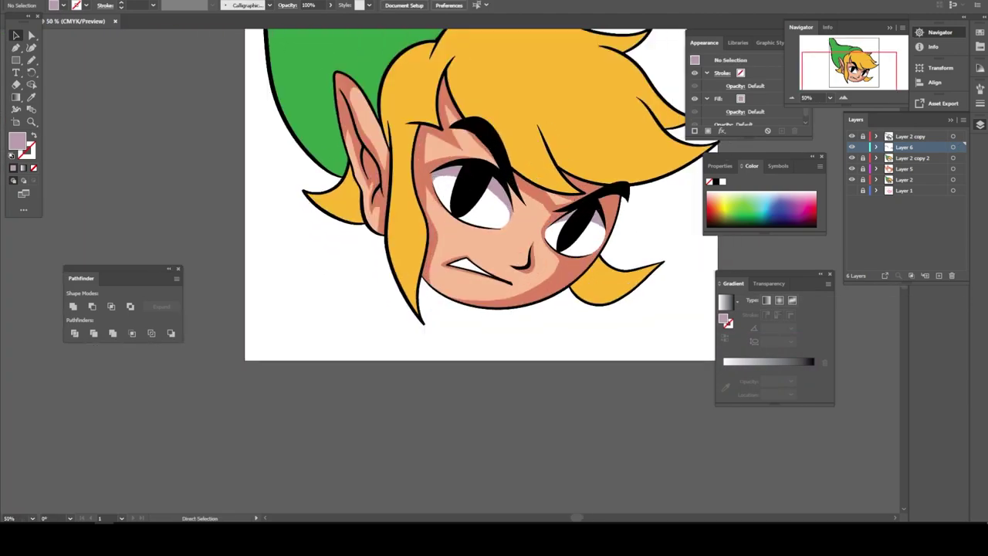
scroll(409, 293, "up", 6)
key("n")
left_click_drag(533, 328, 341, 207)
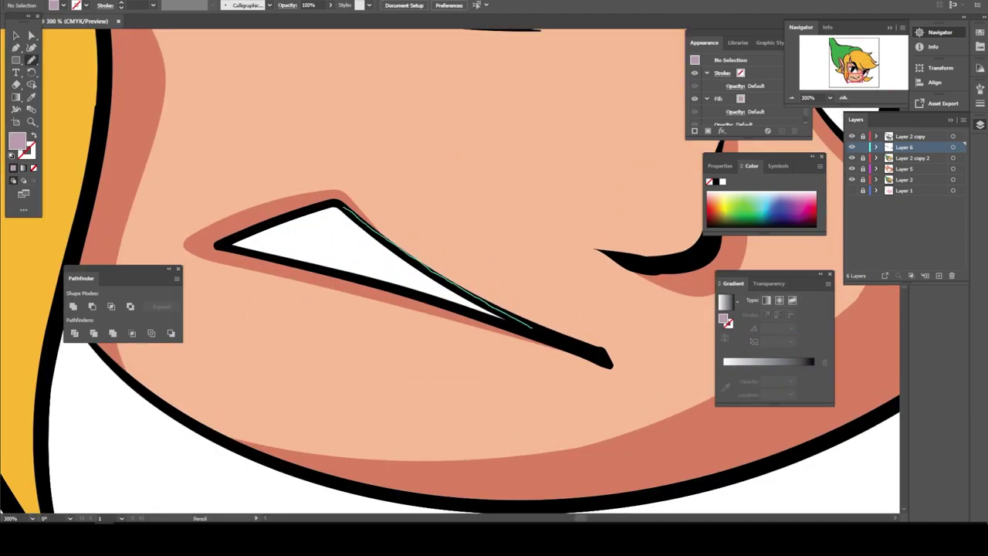
left_click_drag(239, 236, 370, 270)
key("ctrl+minus")
key("ctrl+minus")
key("ctrl+minus")
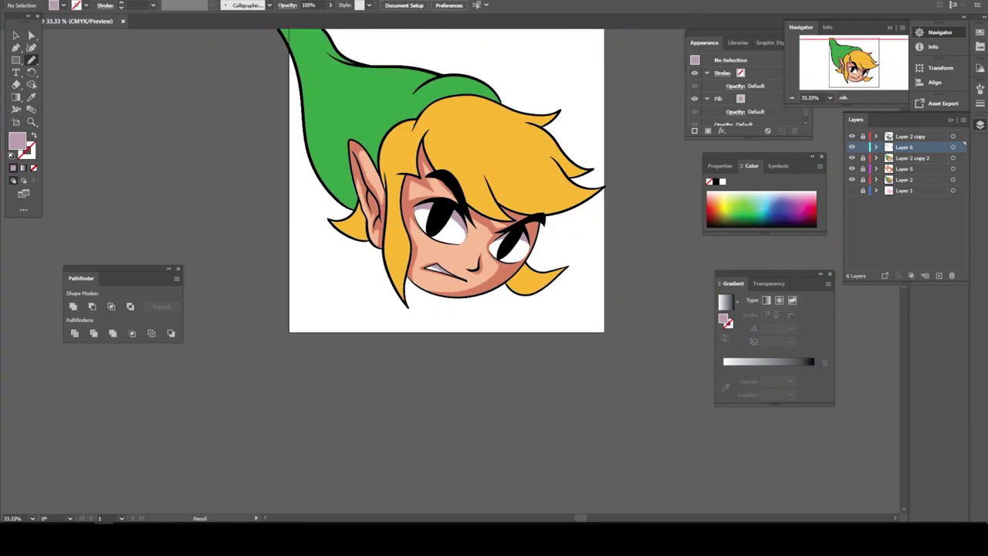
key("ctrl+plus")
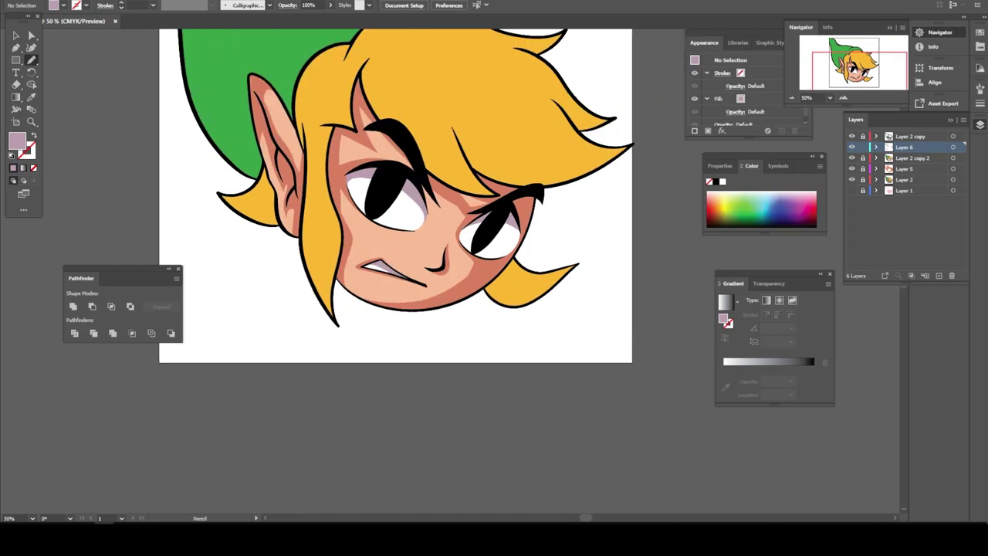
- Sample the hair's yellow with the eyedropper and darken the fill to brown-orange
key("i")
left_click(498, 287)
double_click(17, 141)
left_click_drag(803, 362, 809, 381)
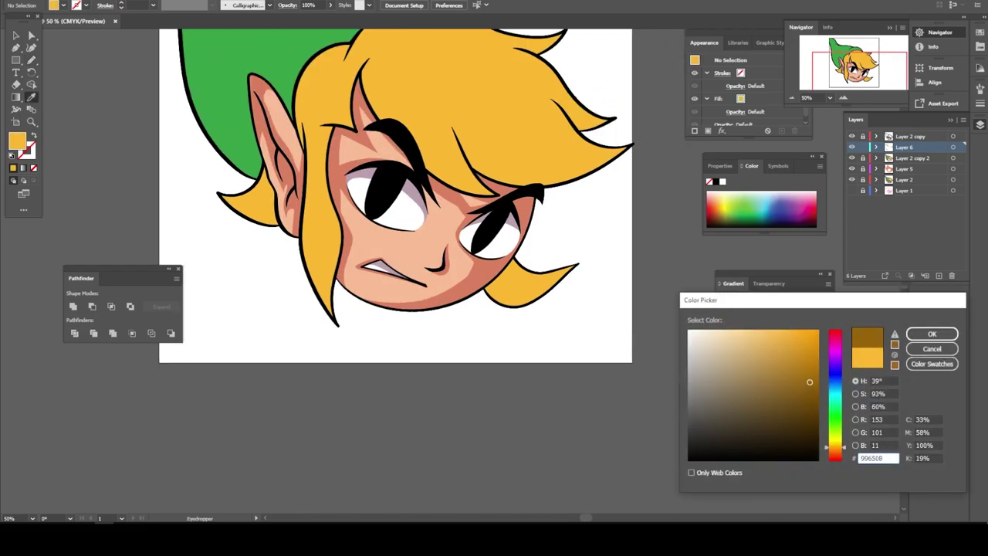
key("Return")
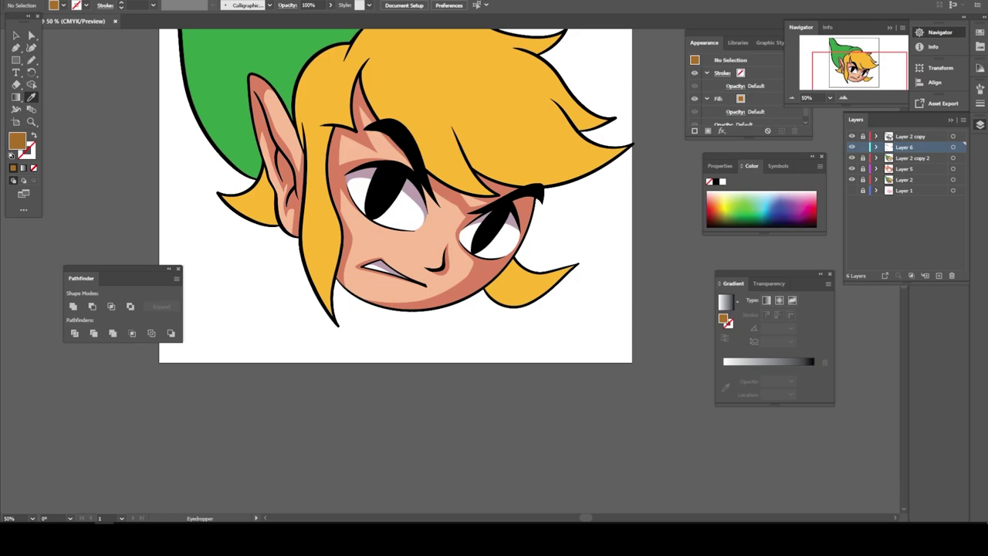
scroll(544, 272, "down", 1)
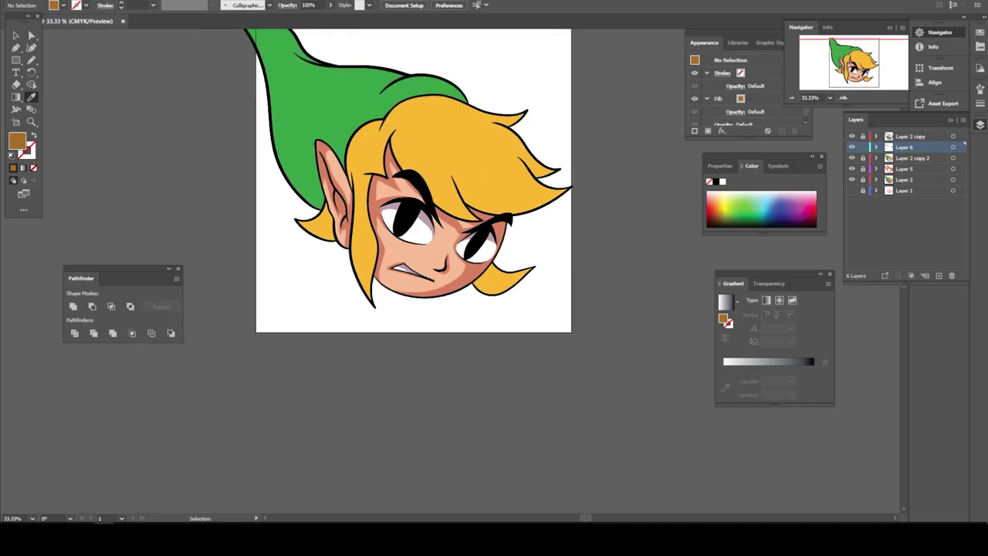
scroll(544, 272, "up", 5)
- Pencil a closed shadow shape on the hair tip below the chin
key("n")
left_click_drag(571, 308, 398, 280)
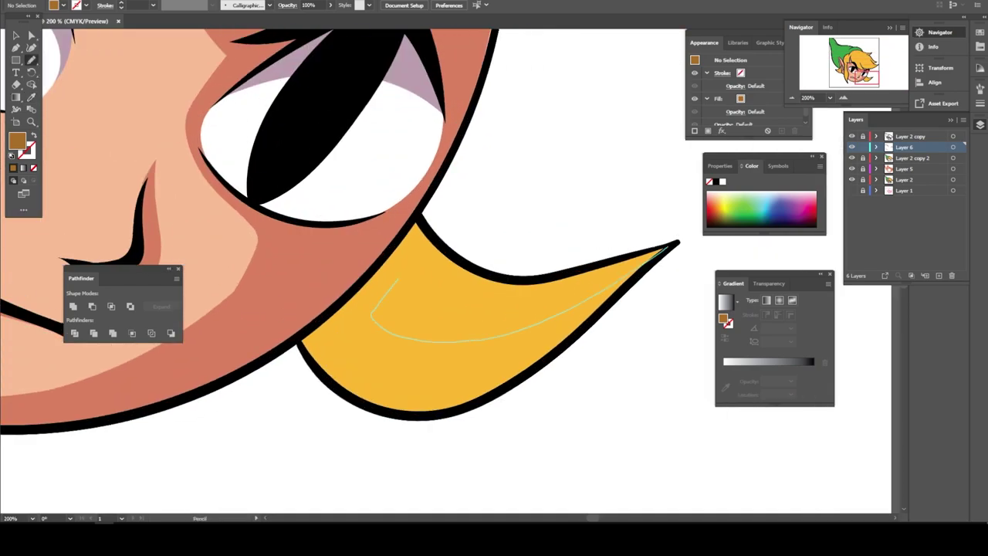
left_click_drag(420, 219, 664, 251)
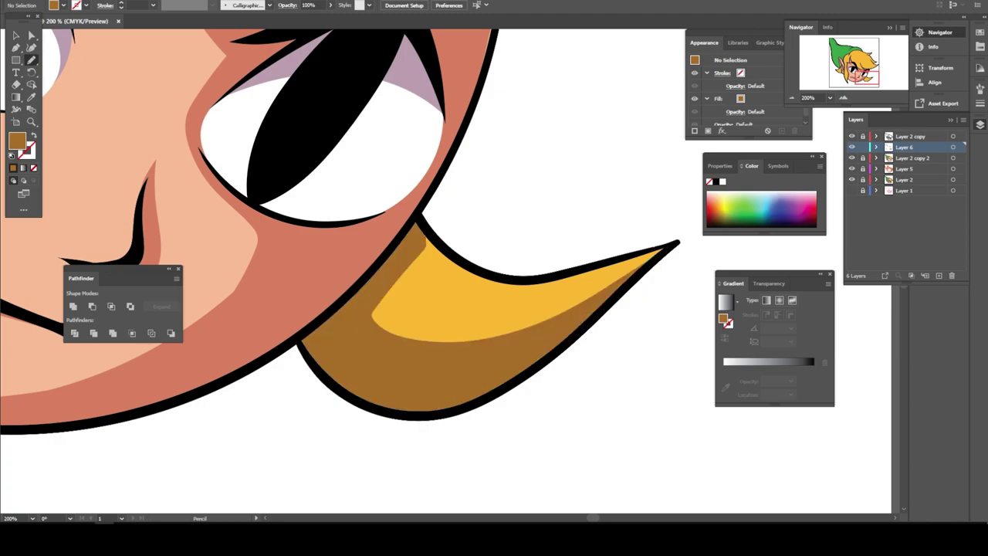
key("ctrl+minus")
key("ctrl+minus")
key("ctrl+minus")
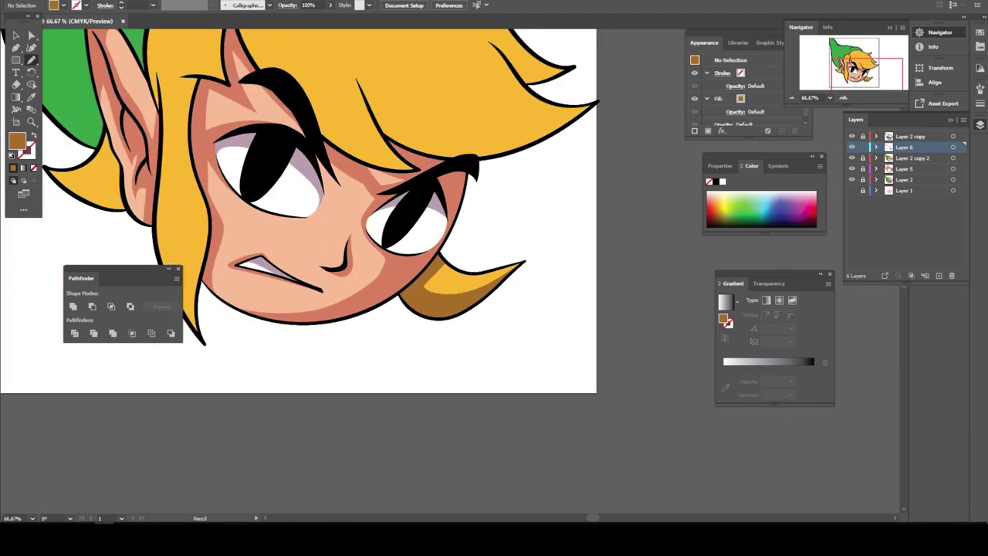
key("ctrl+plus")
scroll(489, 255, "up", 2)
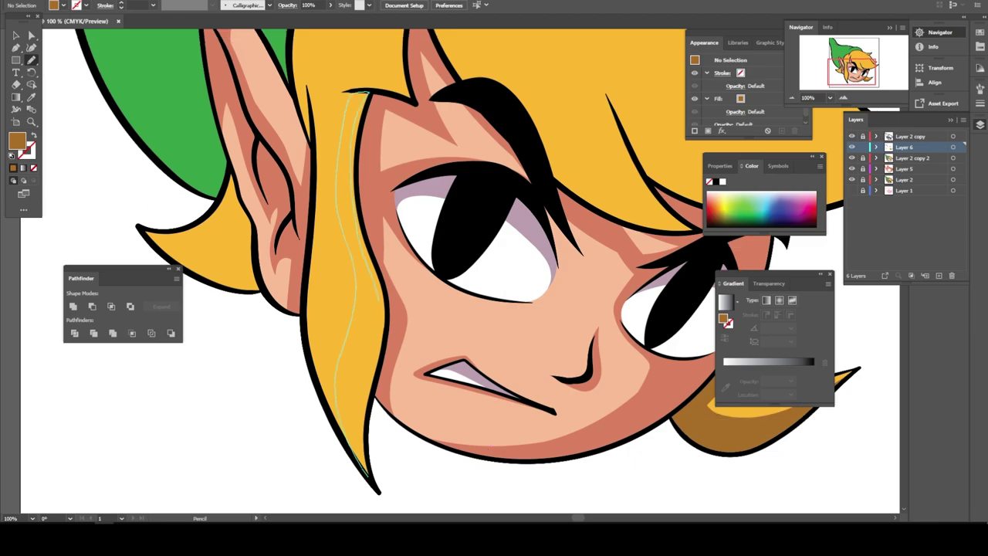
key("ctrl+minus")
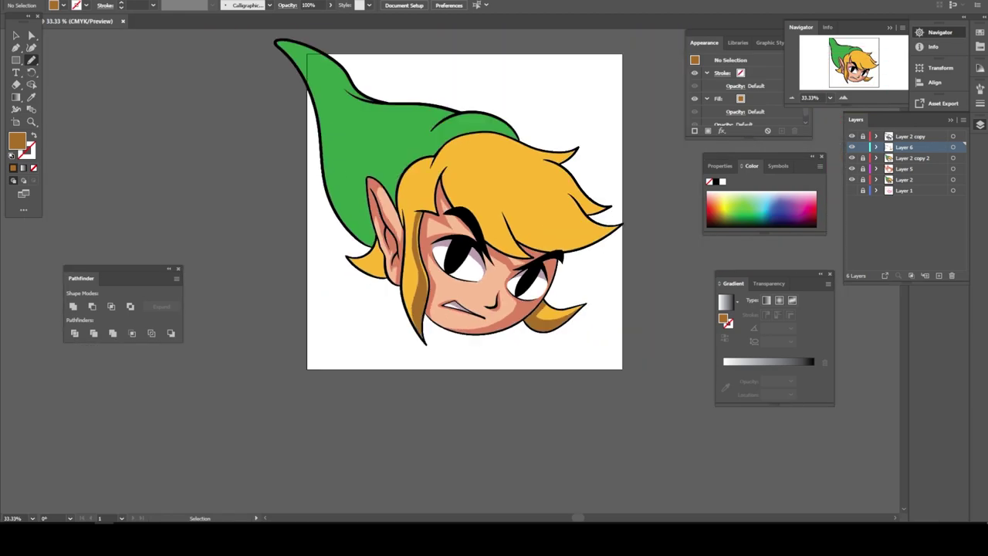
key("ctrl+plus")
- Draw a shadow on the hair strand between the ear and the hair
key("ctrl+plus")
key("ctrl+plus")
key("ctrl+plus")
left_click_drag(452, 171, 466, 207)
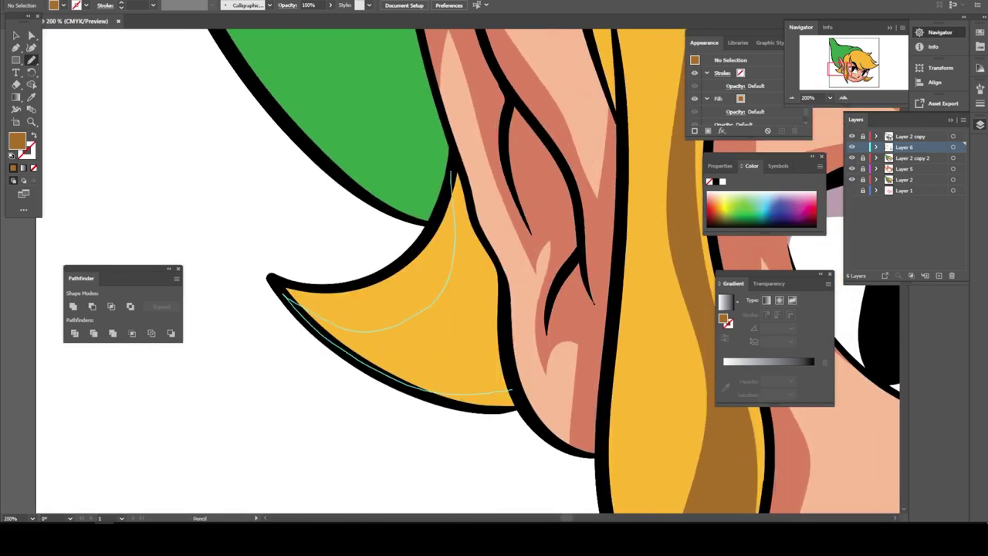
key("ctrl+minus")
key("ctrl+minus")
key("ctrl+minus")
key("ctrl+plus")
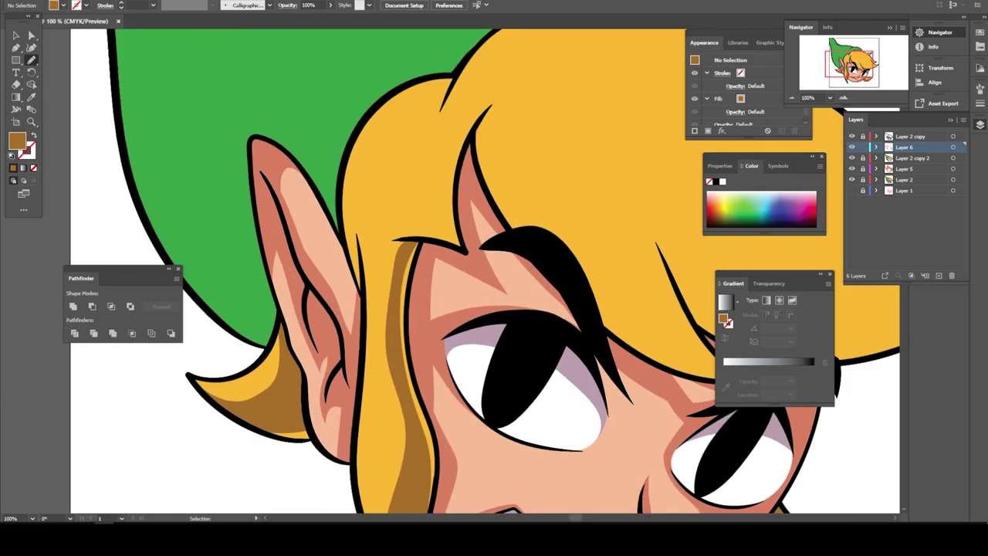
key("ctrl+plus")
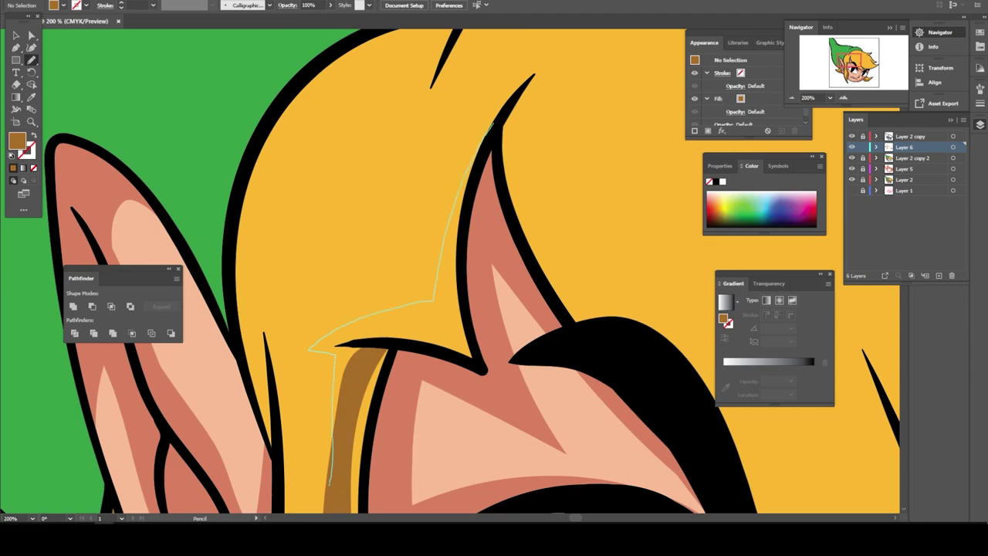
left_click_drag(395, 307, 399, 363)
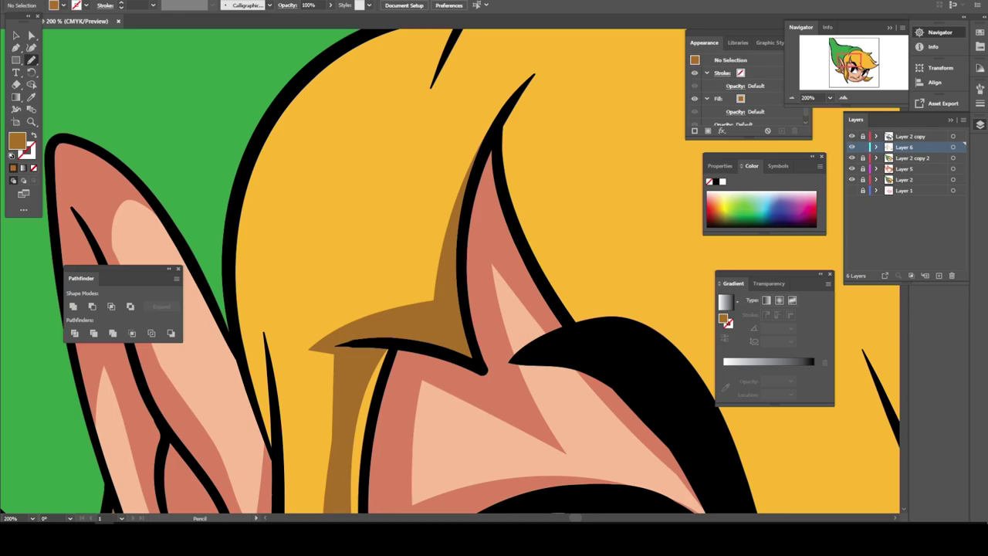
scroll(494, 278, "down", 3)
scroll(385, 309, "up", 3)
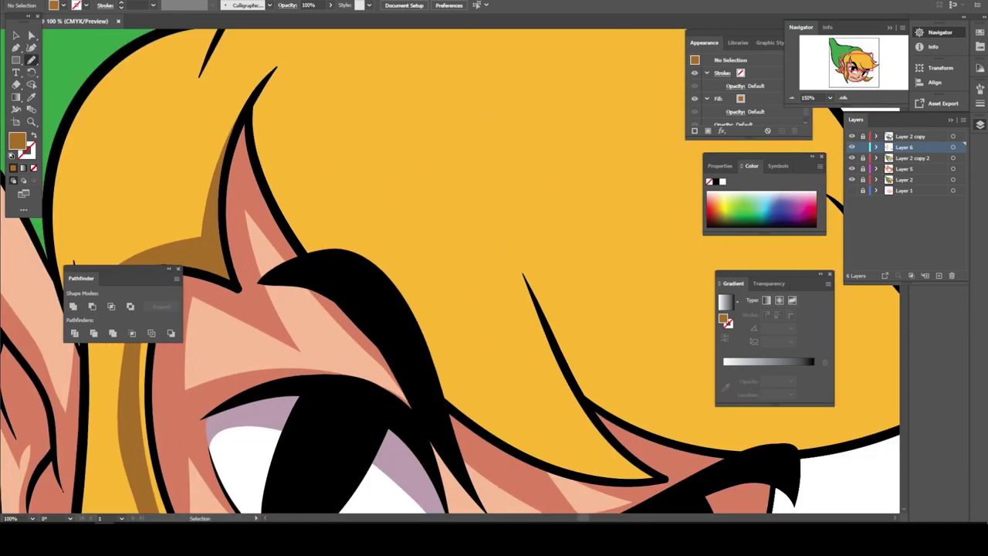
scroll(386, 309, "down", 1)
- Outline and close a shadow shape down the front fringe
mouse_move(249, 87)
left_mouse_down()
mouse_move(308, 250)
mouse_move(485, 423)
mouse_move(661, 467)
mouse_move(332, 56)
mouse_move(290, 35)
left_mouse_up()
scroll(339, 271, "up", 3)
mouse_move(344, 268)
left_mouse_down()
mouse_move(341, 189)
mouse_move(254, 179)
mouse_move(343, 268)
left_mouse_up()
scroll(340, 270, "down", 3)
scroll(339, 270, "down", 2)
scroll(386, 193, "up", 3)
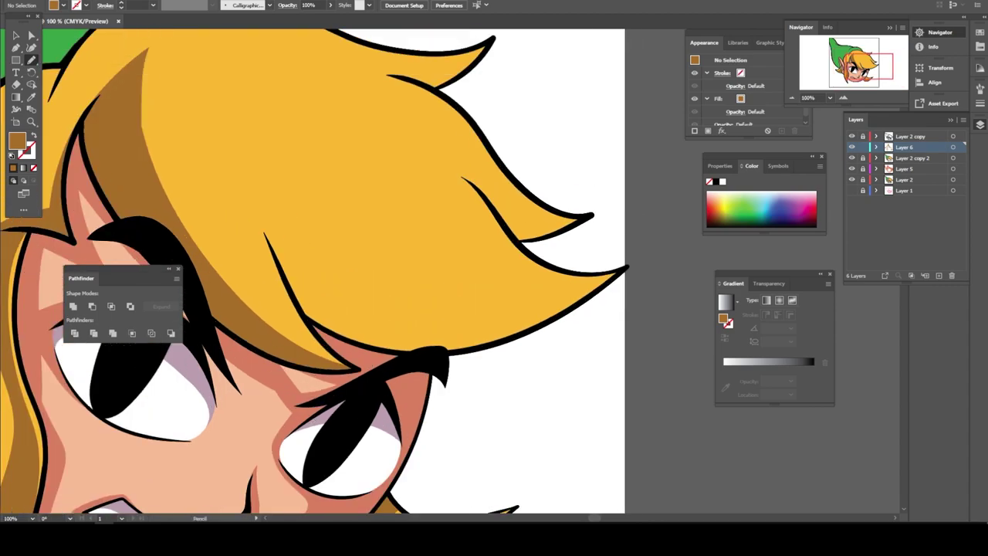
scroll(386, 193, "up", 2)
left_click_drag(323, 309, 617, 348)
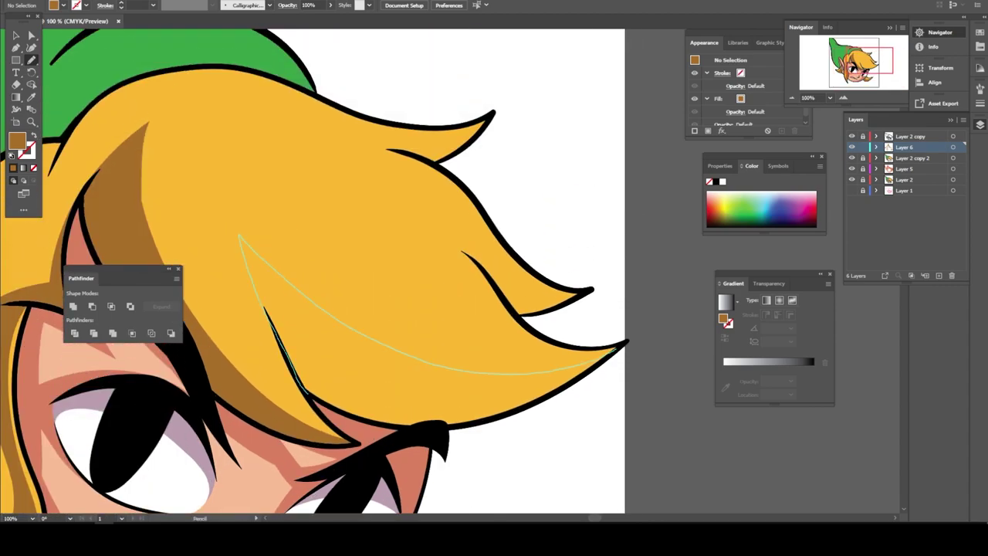
left_click_drag(543, 398, 338, 417)
- Add shadows under the hair tip and along the fringe's lower edge
scroll(339, 308, "down", 5)
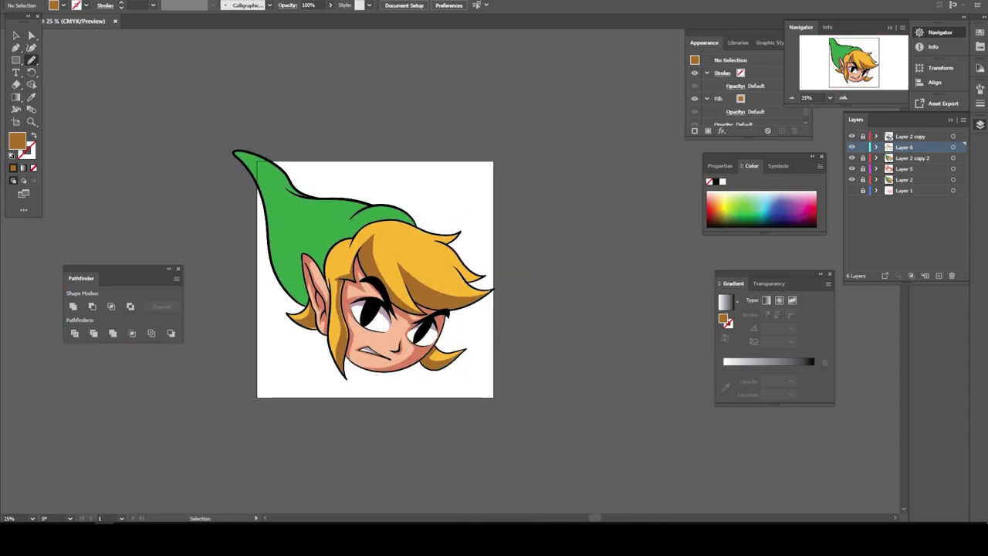
scroll(386, 308, "up", 5)
scroll(457, 204, "up", 2)
left_click_drag(646, 337, 587, 362)
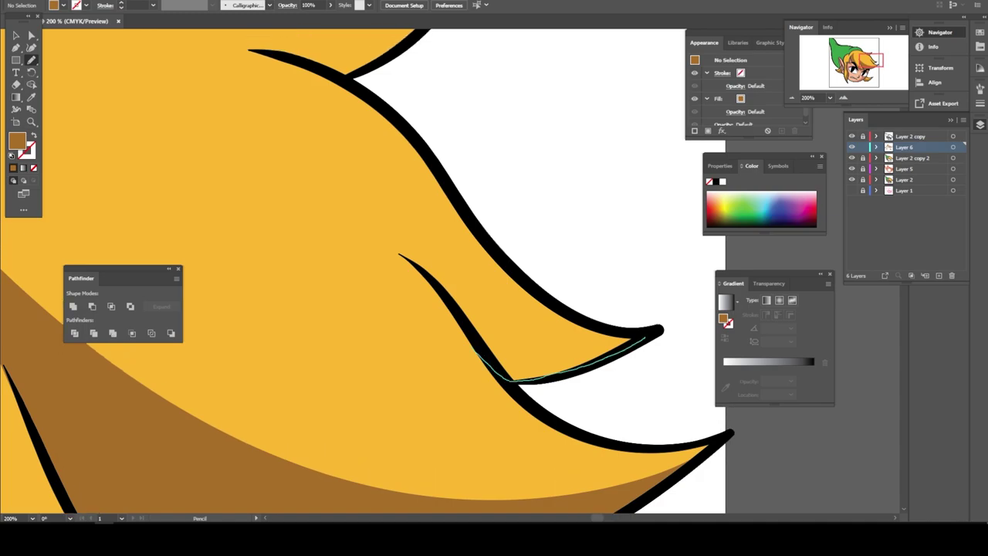
left_click_drag(306, 162, 645, 337)
scroll(371, 270, "up", 5)
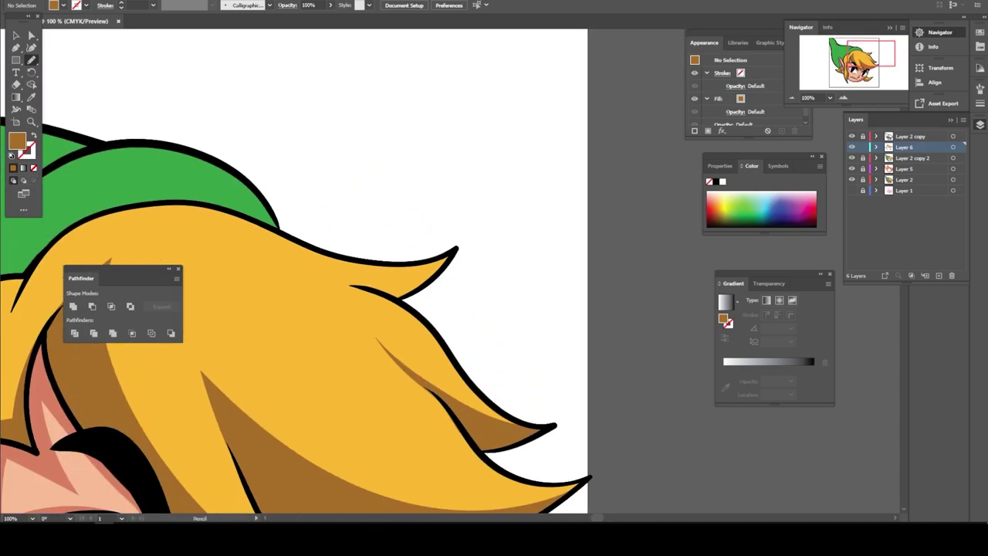
left_click_drag(479, 263, 231, 318)
key("ctrl+minus")
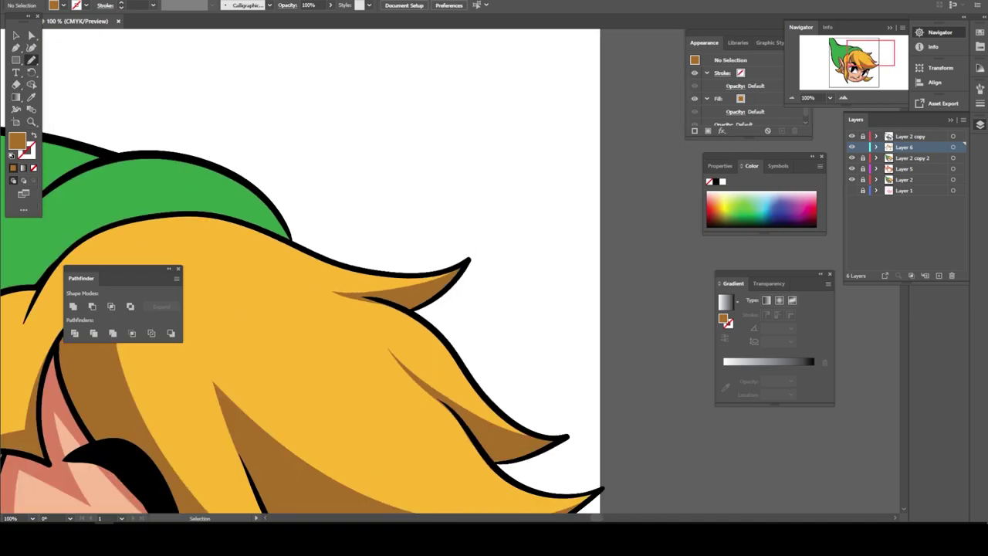
key("ctrl+minus")
key("ctrl+minus")
key("ctrl+minus")
key("ctrl+plus")
key("ctrl+plus")
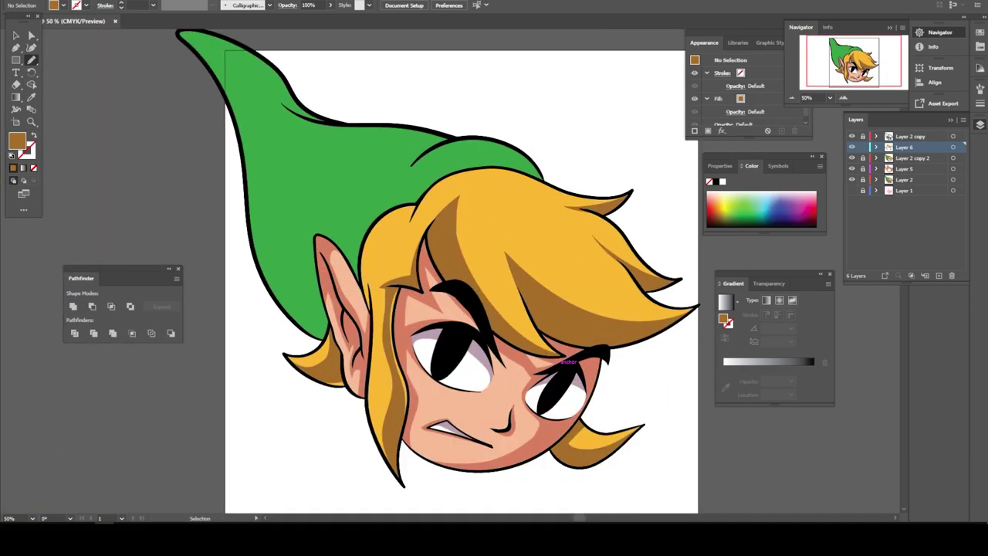
- Sample the hat's green with the Eyedropper and darken it for the fill
key("i")
left_click(348, 193)
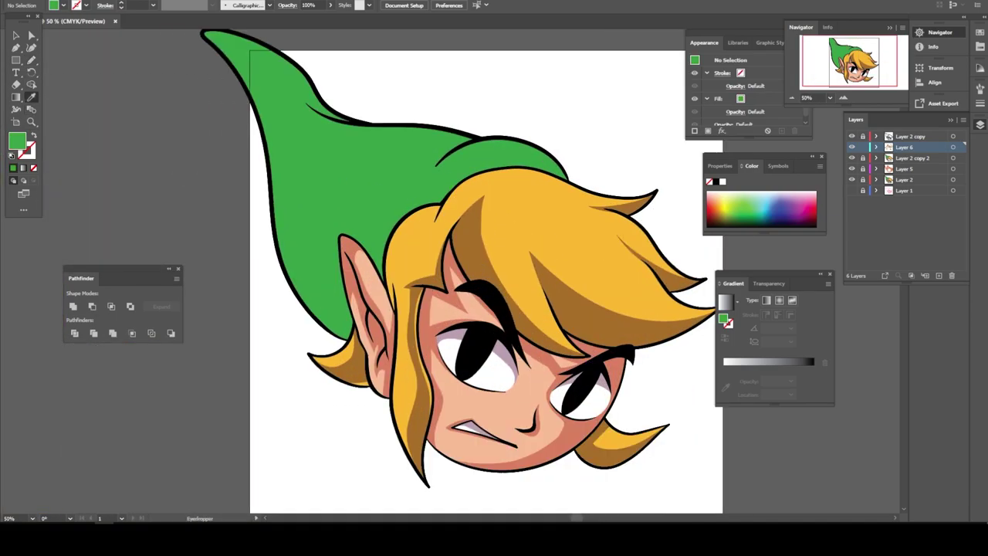
double_click(725, 318)
left_click(771, 427)
left_click(928, 335)
- Pencil a shadow shape on the hat where it meets the hair
key("n")
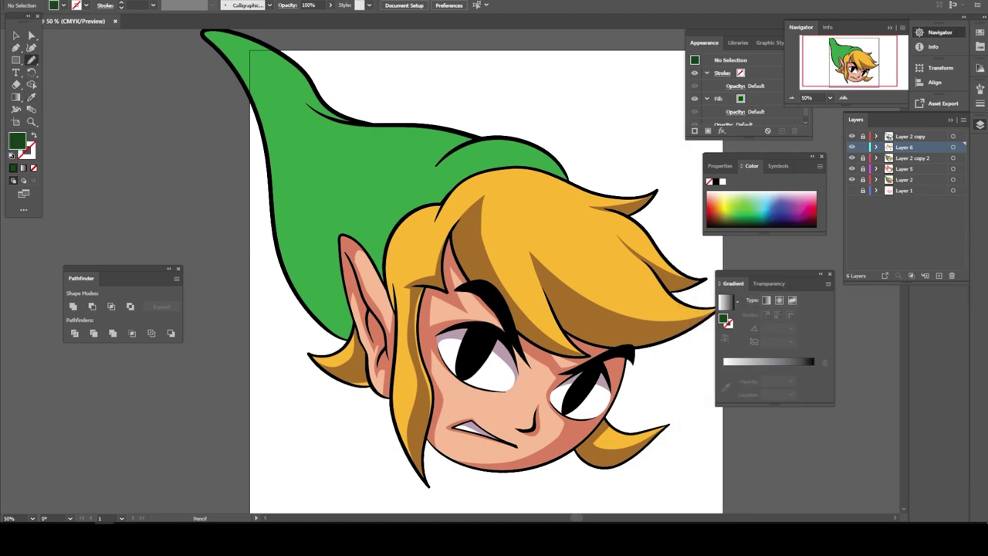
scroll(500, 105, "up", 3)
mouse_move(702, 323)
left_mouse_down()
mouse_move(492, 195)
mouse_move(699, 316)
left_mouse_up()
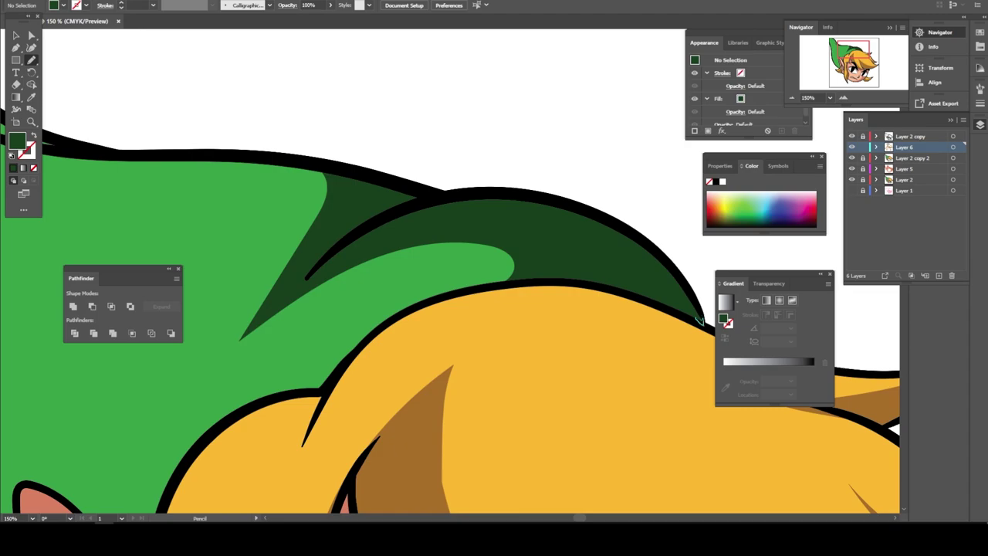
scroll(700, 320, "down", 3)
scroll(540, 255, "down", 3)
scroll(467, 185, "up", 2)
- Select the hat shadow and set its fill to #417C0E
key("v")
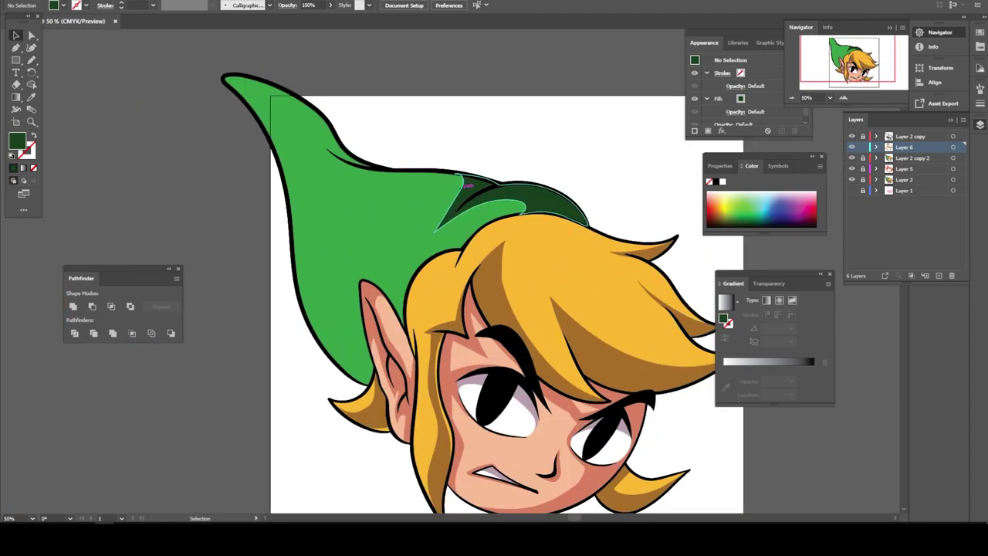
left_click(467, 185)
double_click(724, 318)
left_click(782, 419)
key("Return")
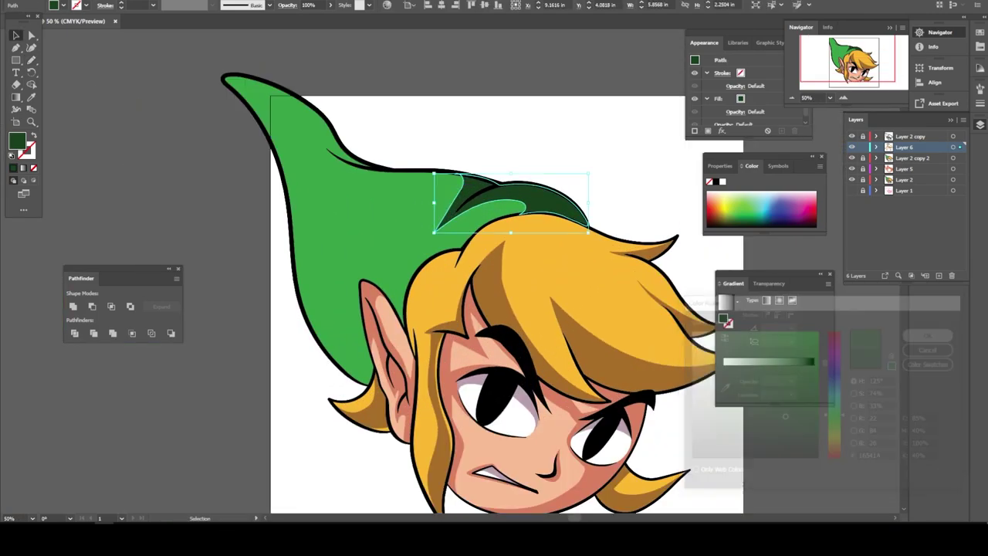
double_click(724, 317)
type("417C0E")
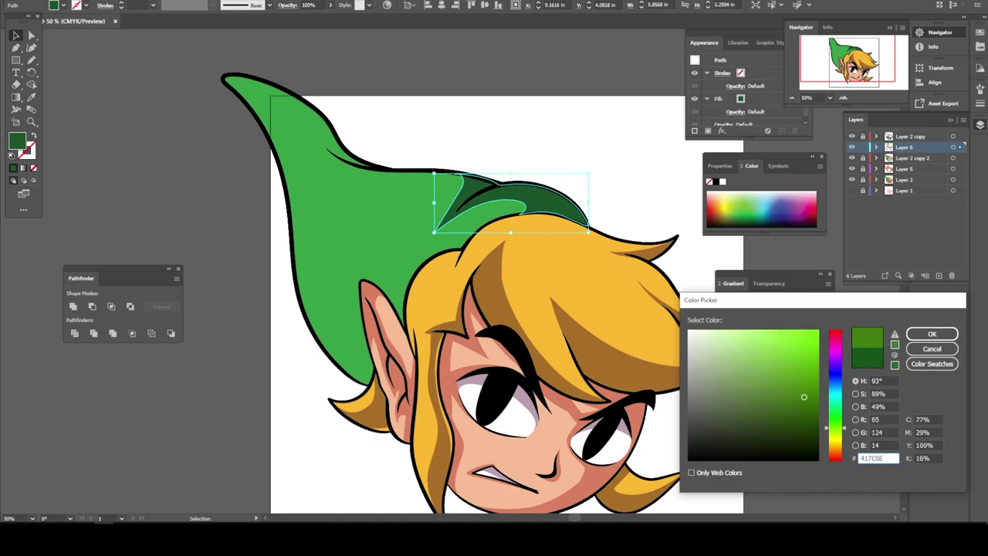
key("Return")
- Deselect the shadow and add Layer 7 above Layer 6
key("ctrl+shift+a")
key("ctrl+minus")
key("ctrl+minus")
key("ctrl+minus")
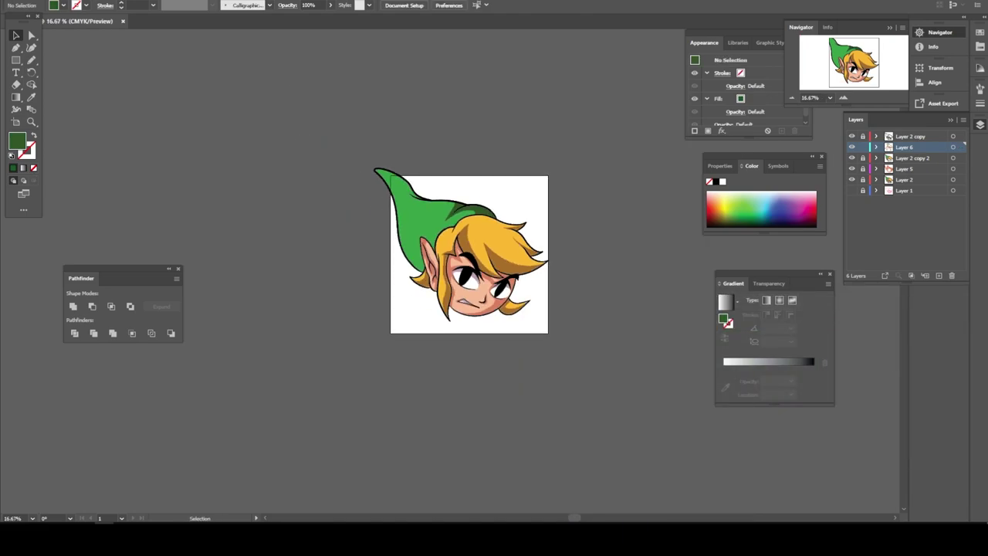
key("ctrl+plus")
key("ctrl+plus")
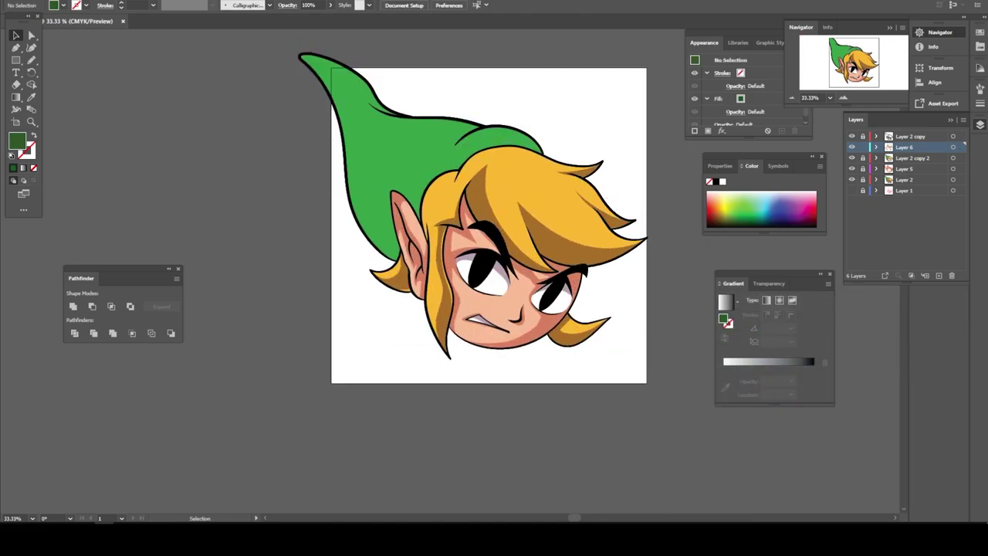
key("ctrl+l")
- Pencil strokes up the hair outline and down the ear's left outline
key("ctrl+minus")
key("ctrl+plus")
key("ctrl+plus")
key("ctrl+plus")
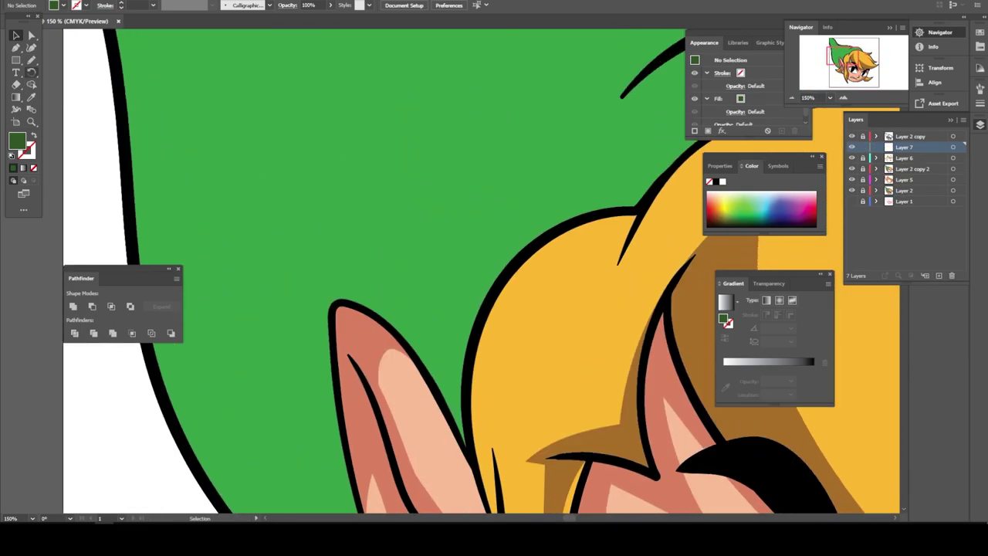
key("n")
mouse_move(468, 457)
left_mouse_down()
mouse_move(477, 332)
mouse_move(563, 226)
left_mouse_up()
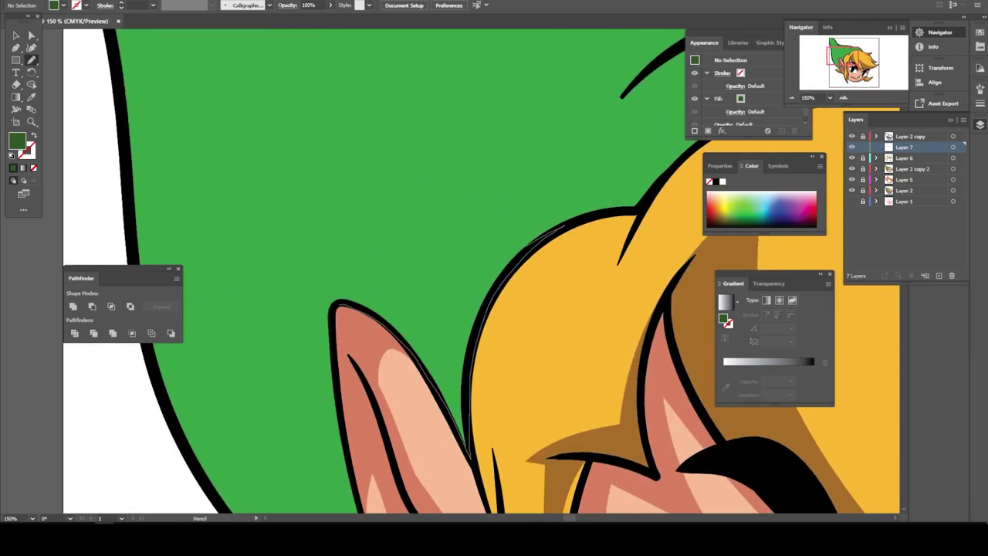
scroll(463, 309, "down", 5)
mouse_move(330, 138)
left_mouse_down()
mouse_move(344, 278)
mouse_move(377, 412)
left_mouse_up()
- Trace a closed dark-green shadow along the hat above the hair
key("ctrl+minus")
key("ctrl+minus")
key("ctrl+minus")
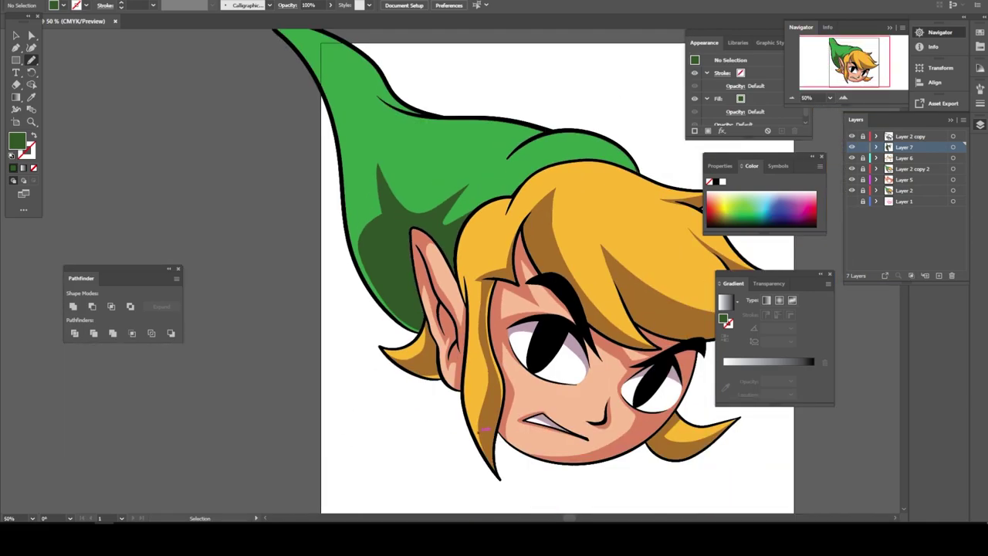
key("ctrl+minus")
key("ctrl+plus")
key("ctrl+plus")
key("ctrl+plus")
left_click_drag(410, 366, 510, 340)
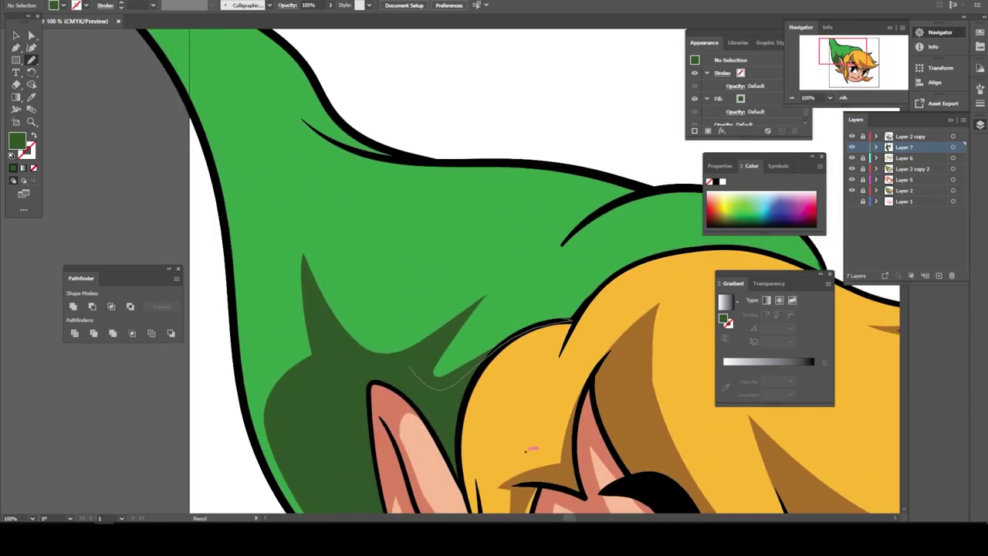
left_click_drag(556, 252, 549, 255)
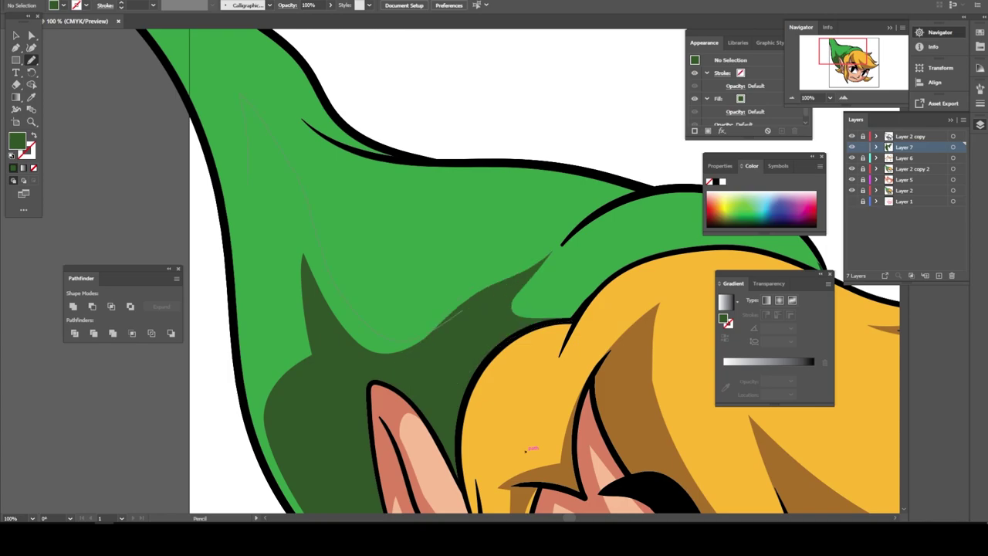
- Trace a closed dark-green shadow along the hat's lower edge
key("ctrl+minus")
key("ctrl+minus")
key("ctrl+minus")
key("ctrl+minus")
key("ctrl+plus")
key("ctrl+plus")
key("ctrl+plus")
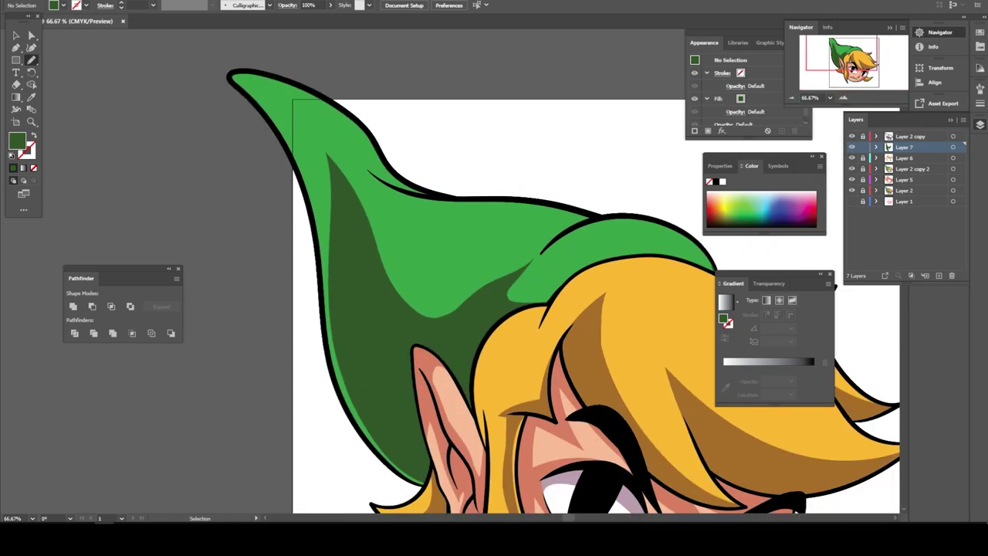
key("ctrl+plus")
key("ctrl+plus")
left_click_drag(463, 385, 594, 212)
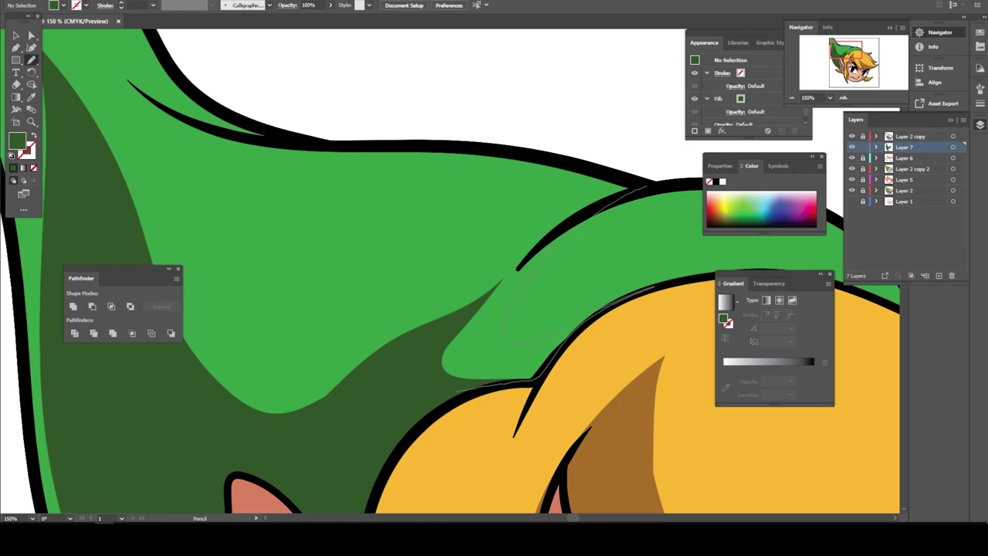
left_click_drag(540, 339, 505, 286)
- Add another dark-green shadow shape lower on the hat
key("ctrl+minus")
key("ctrl+minus")
key("ctrl+minus")
key("ctrl+plus")
key("ctrl+plus")
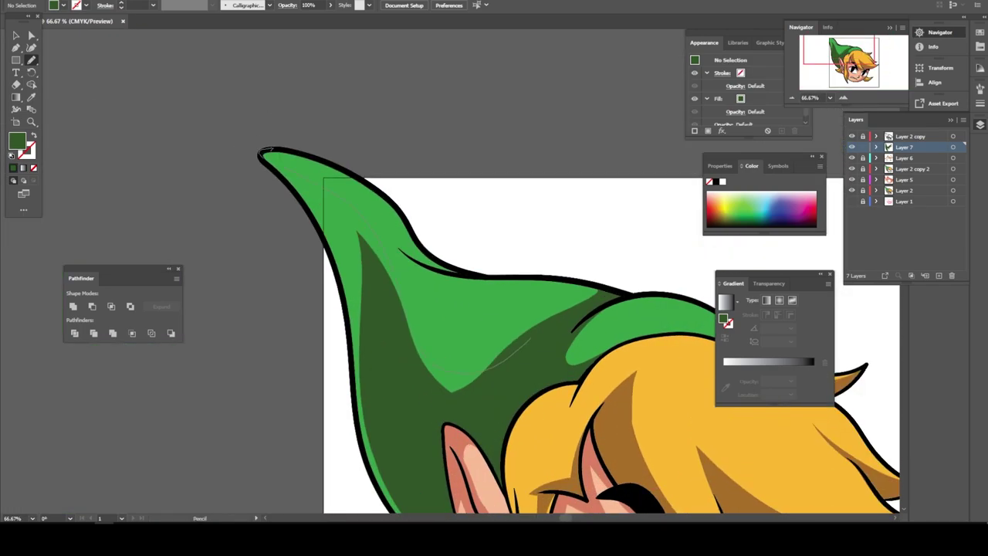
left_click_drag(454, 384, 363, 446)
key("ctrl+minus")
key("ctrl+minus")
key("ctrl+plus")
key("ctrl+plus")
key("ctrl+plus")
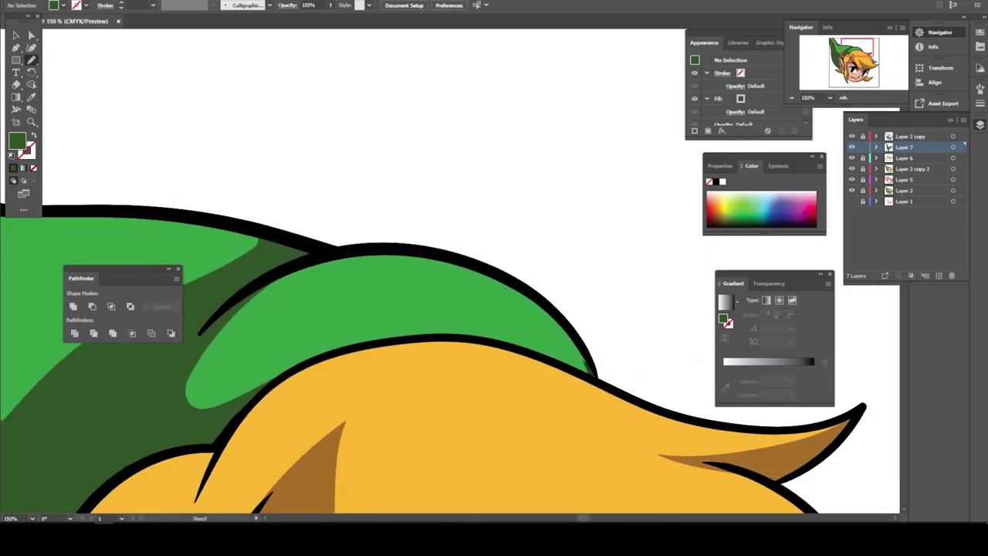
- Trace a dark-green shadow on the upper hat and zoom out to check
left_click_drag(362, 250, 256, 387)
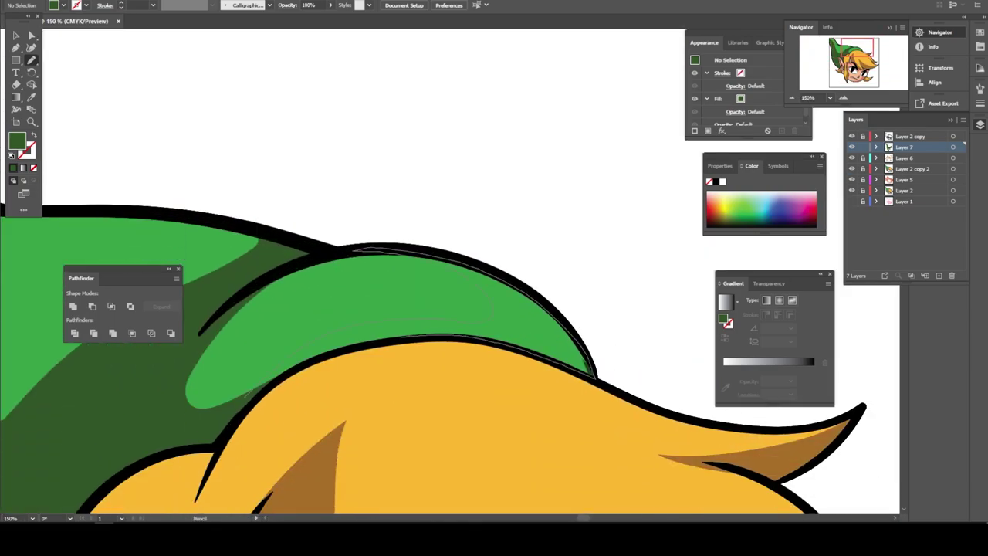
key("ctrl+minus")
key("ctrl+minus")
key("ctrl+minus")
key("ctrl+plus")
key("ctrl+plus")
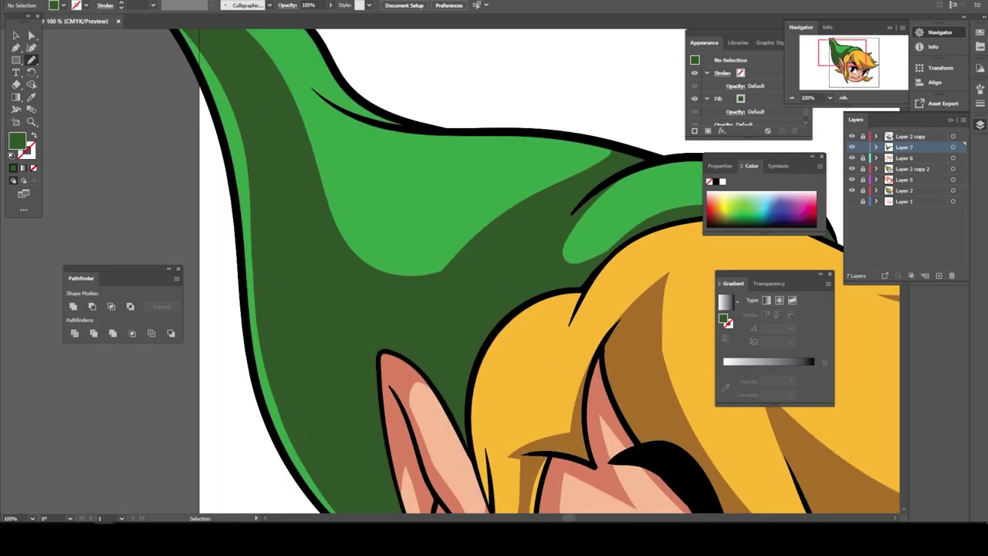
key("ctrl+plus")
- Select all the hat shadow shapes and open Edit Colors > Adjust Color Balance
key("v")
key("ctrl+a")
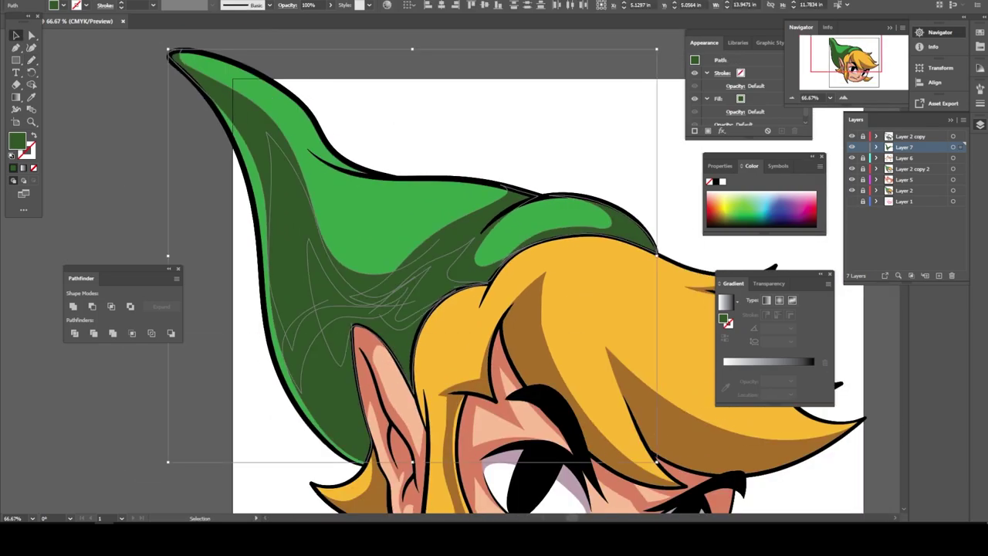
key("alt+e")
key("Up")
key("Up")
key("Up")
key("Right")
key("Down")
key("Down")
key("Return")
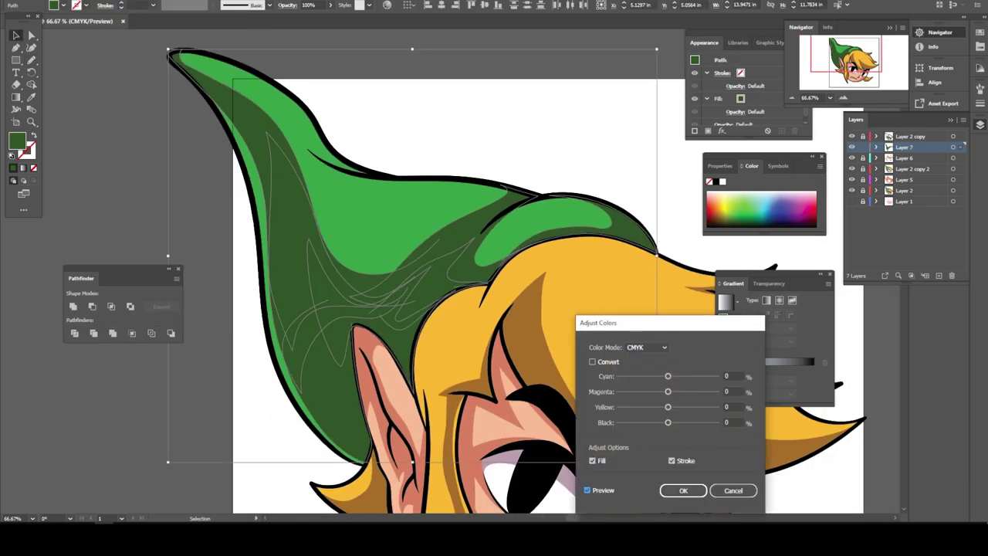
- Apply Yellow 2, Magenta -34 and Black 12 to deepen the shadow green
type("-50")
type("22")
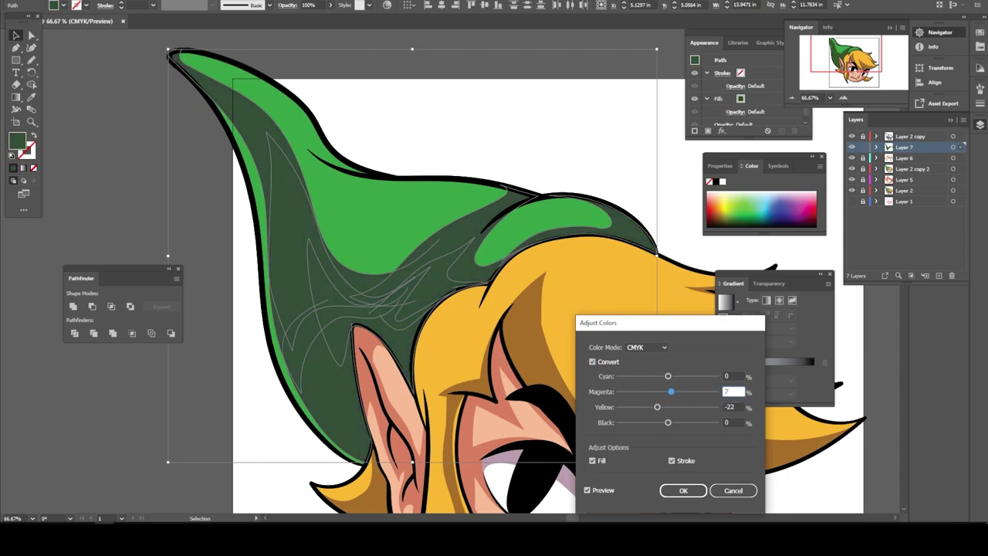
key("shift+Tab")
key("shift+Down")
key("Down")
key("Down")
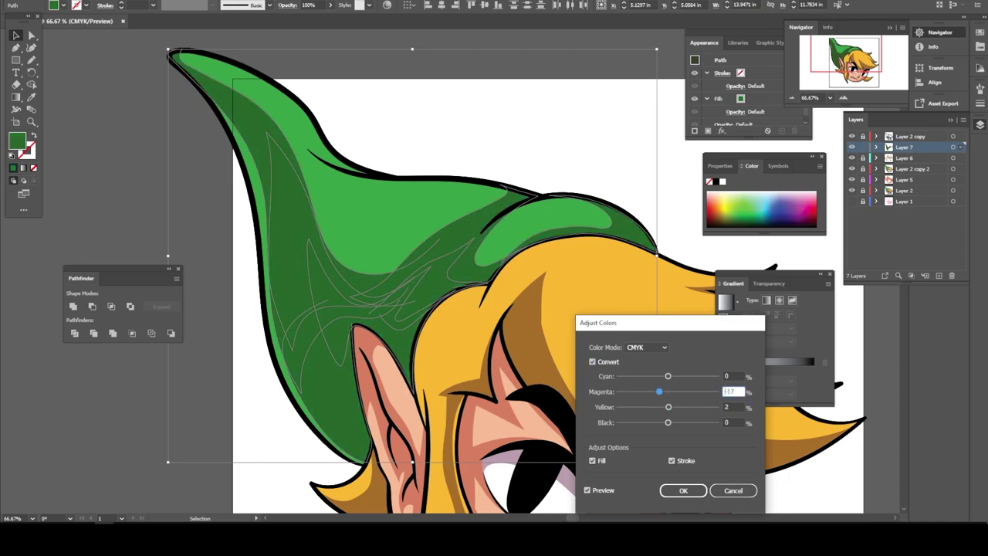
key("shift+Down")
key("Down")
key("Down")
key("Down")
key("Tab")
key("Tab")
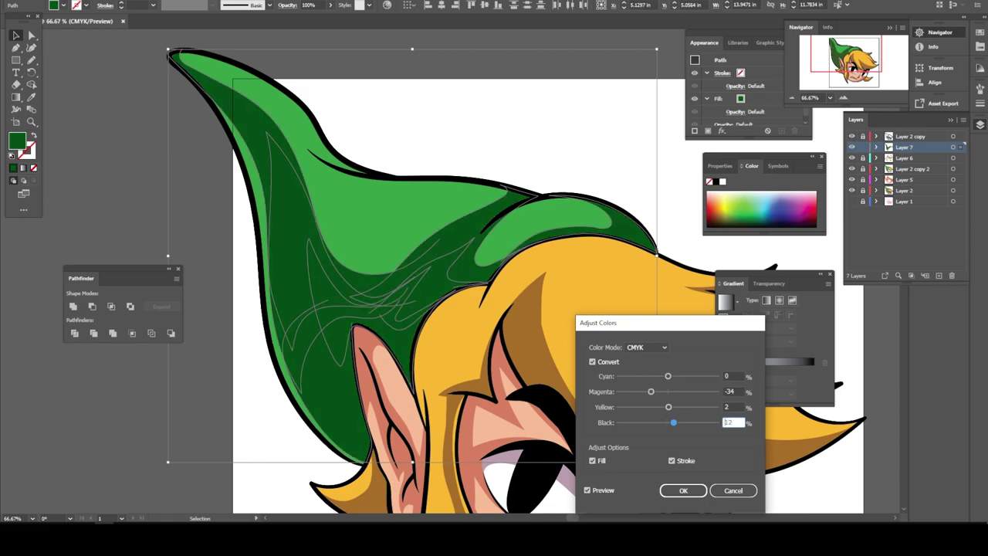
key("shift+Up")
key("Up")
key("Up")
key("Return")
key("ctrl+shift+a")
key("ctrl+minus")
key("ctrl+minus")
key("ctrl+minus")
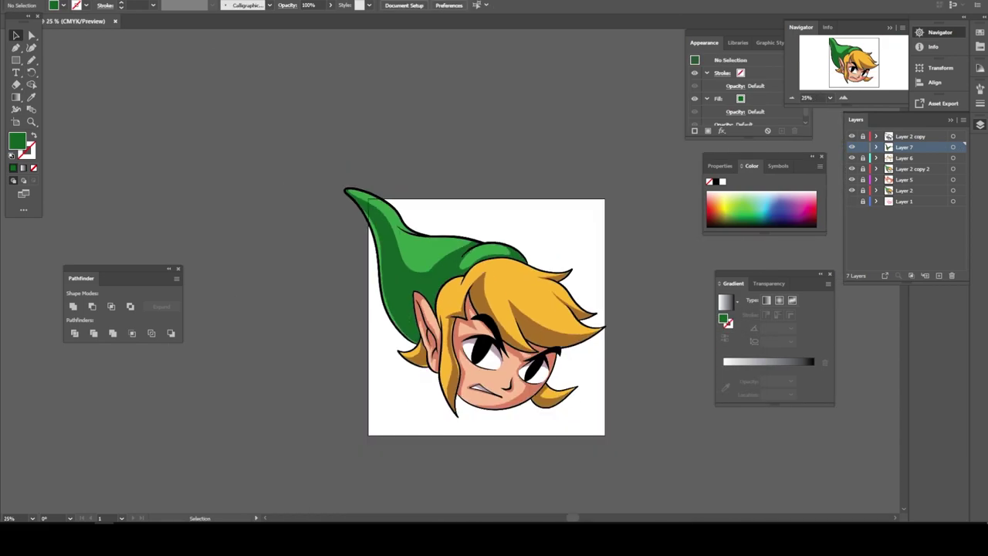
key("ctrl+equal")
- Add Layer 8 for the eyes and set a navy fill
key("ctrl+l")
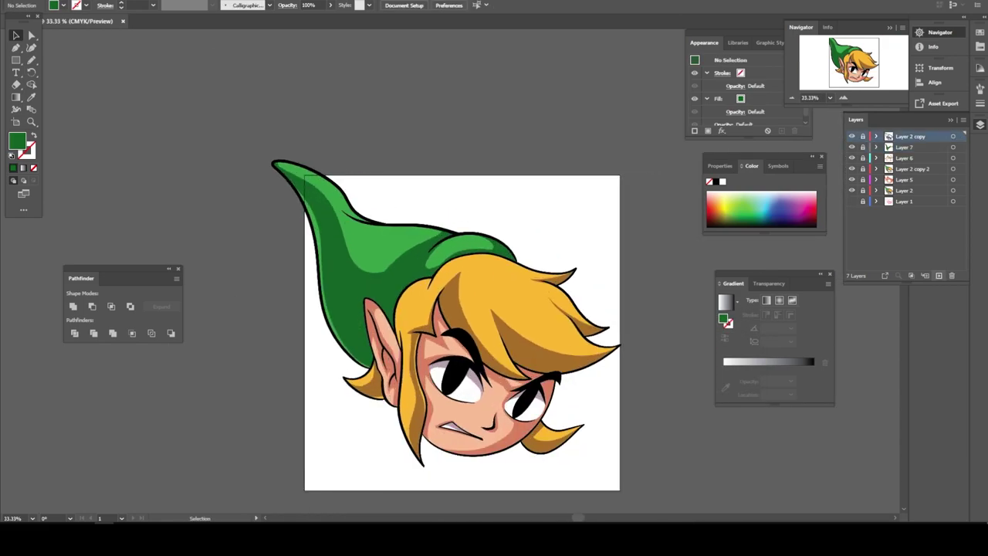
key("ctrl+minus")
key("ctrl+equal")
key("ctrl+equal")
key("ctrl+equal")
key("ctrl+equal")
key("ctrl+equal")
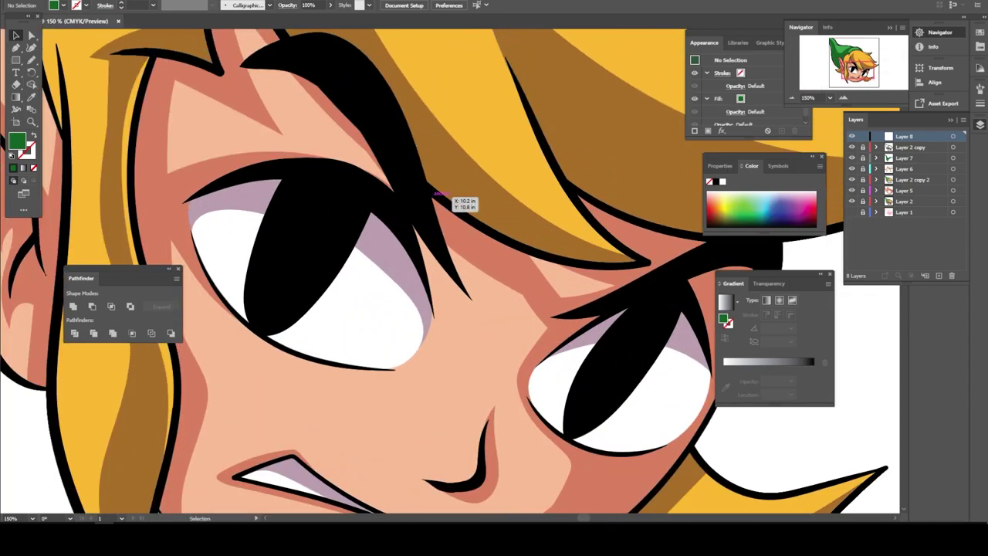
key("Return")
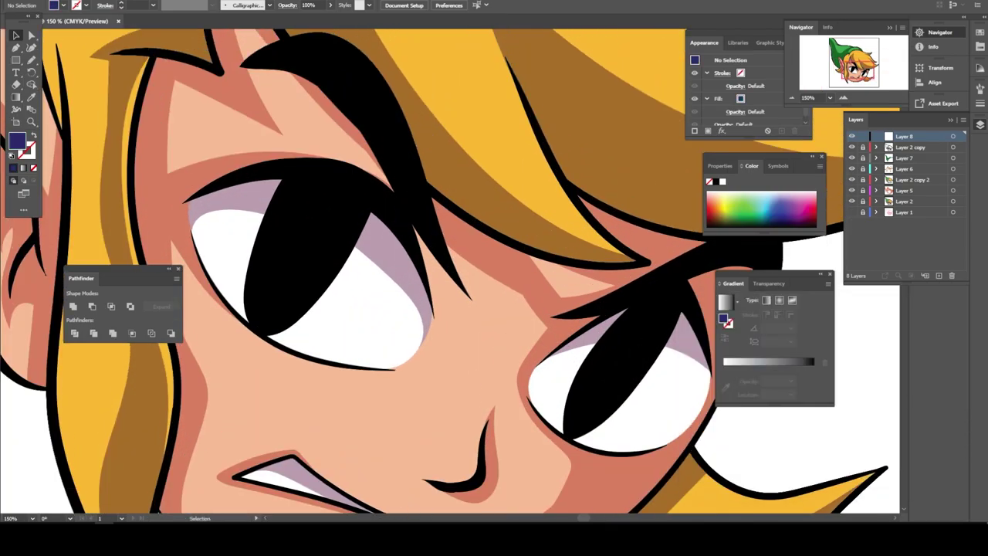
double_click(16, 140)
key("Return")
- Pencil a navy iris inside the right eye's pupil
key("n")
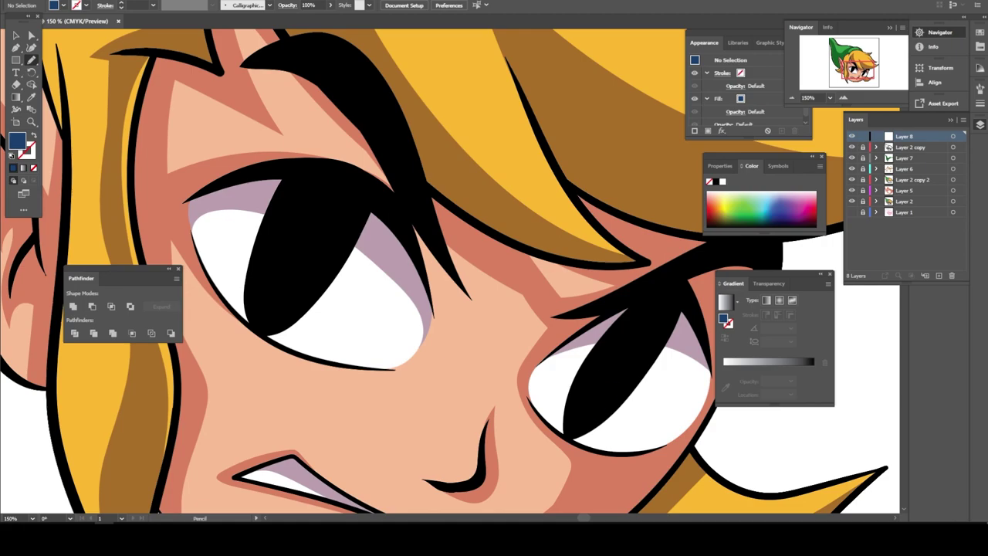
left_click_drag(575, 425, 578, 423)
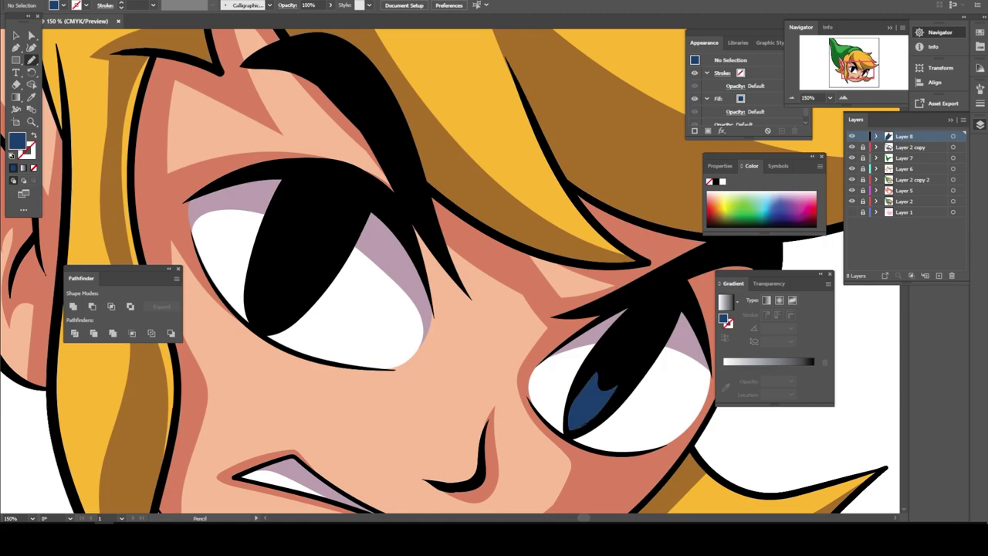
key("ctrl+minus")
- Alt-drag a copy of the iris into the left eye and scale it up
key("v")
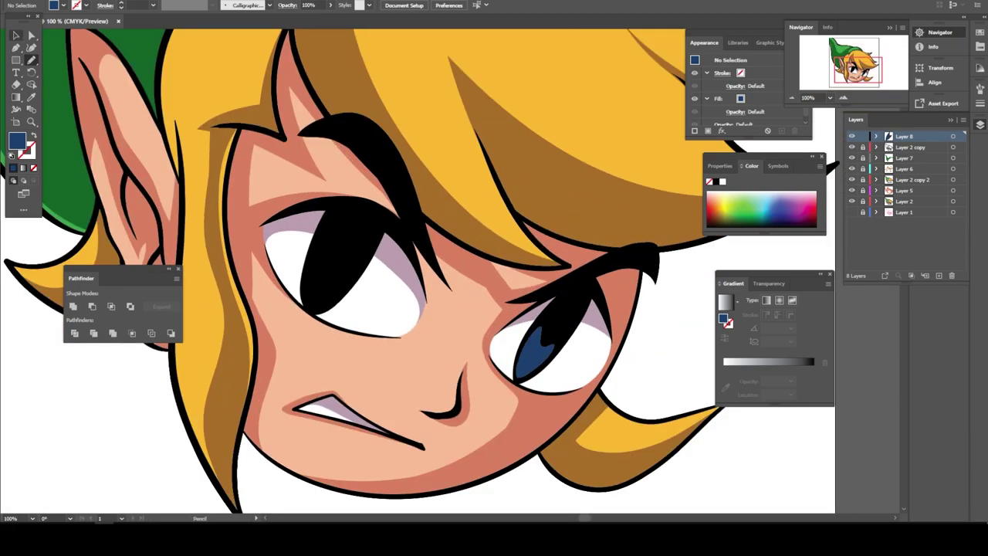
left_click_drag(533, 355, 343, 293)
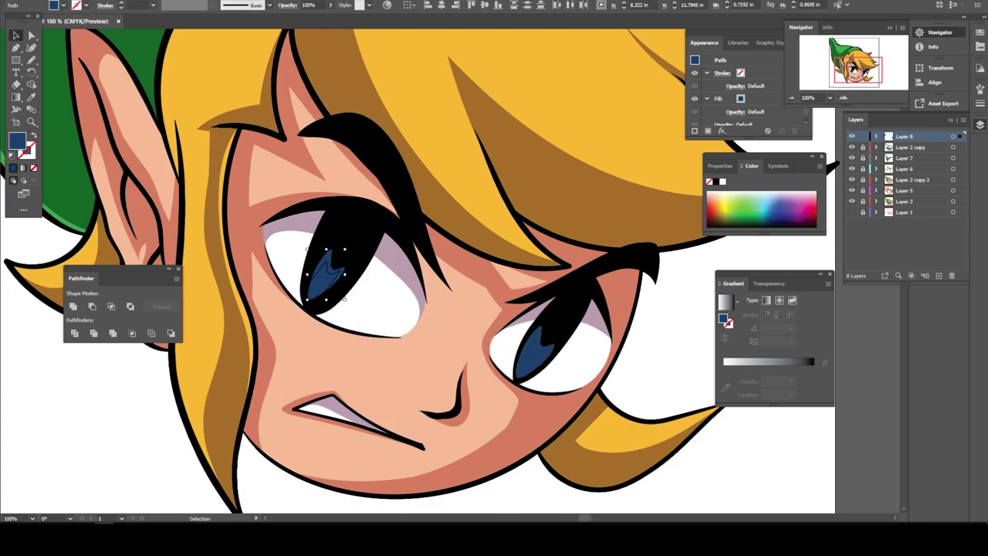
key("alt+o")
key("Escape")
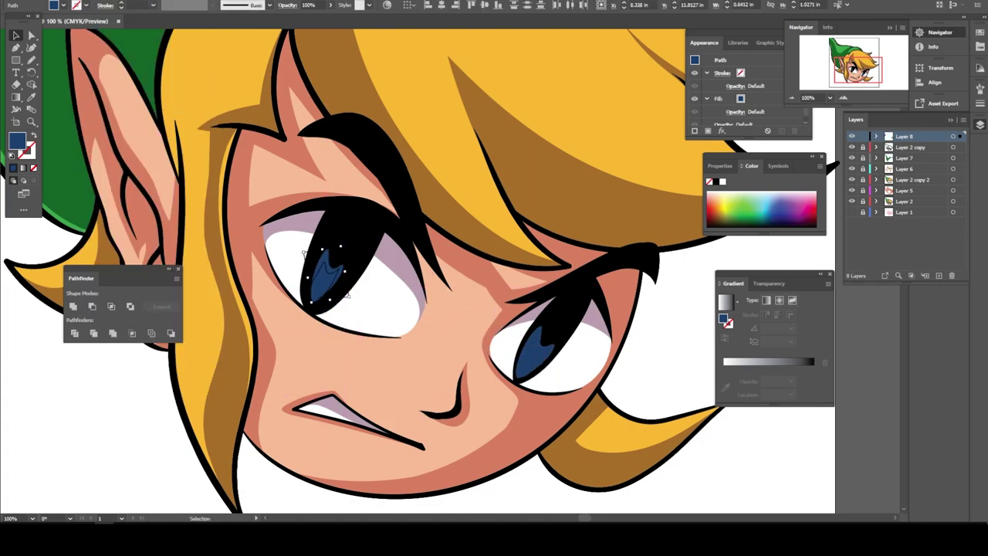
left_click_drag(343, 300, 354, 312)
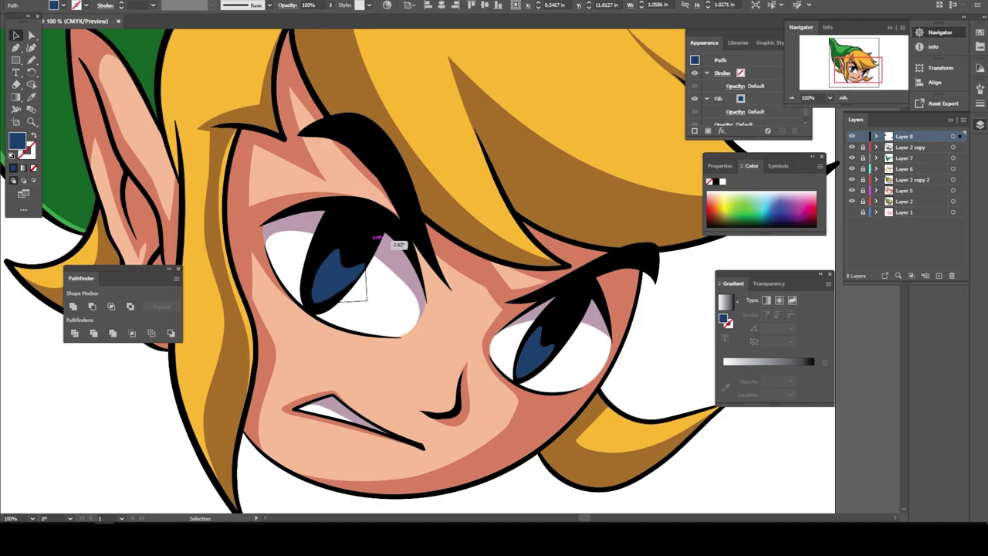
key("ctrl+shift+a")
key("ctrl+0")
key("ctrl+plus")
key("ctrl+plus")
key("ctrl+plus")
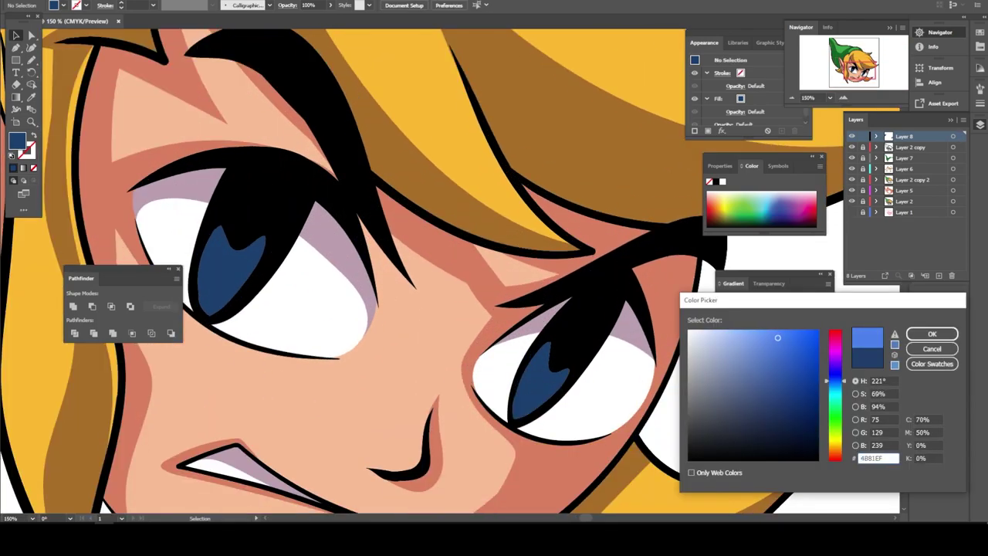
- Pencil light-blue highlights into both irises
key("Return")
key("n")
left_click_drag(549, 361, 543, 364)
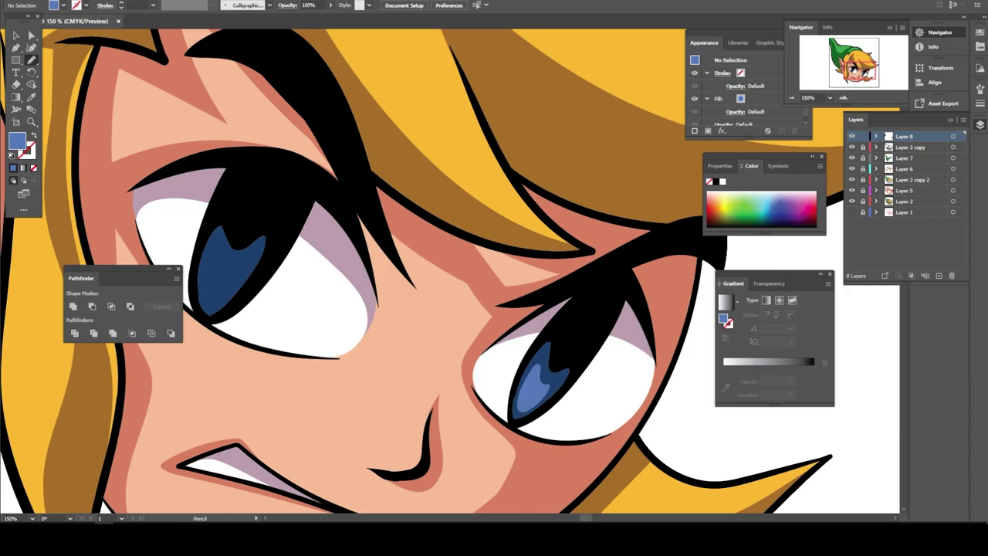
left_click_drag(244, 259, 219, 262)
- Switch the fill to near-white and draw glints in both eyes
double_click(17, 140)
left_click(685, 328)
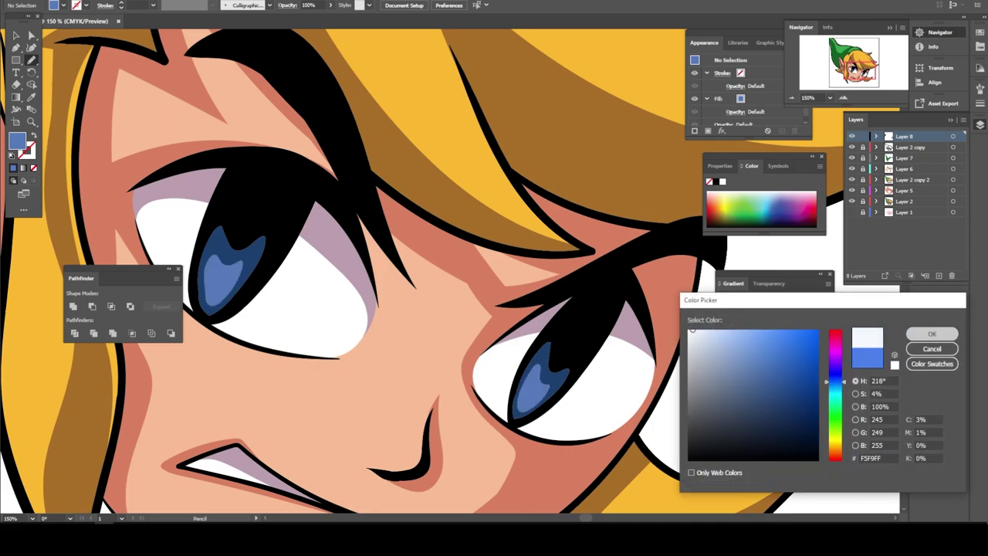
key("Return")
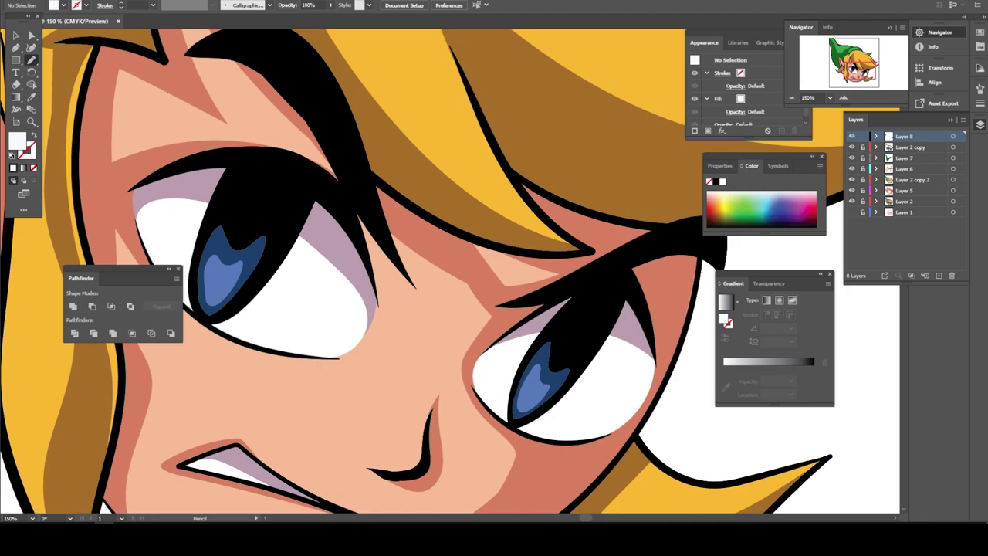
left_click_drag(586, 295, 580, 298)
left_click_drag(254, 167, 249, 170)
key("ctrl+minus")
key("ctrl+minus")
key("ctrl+minus")
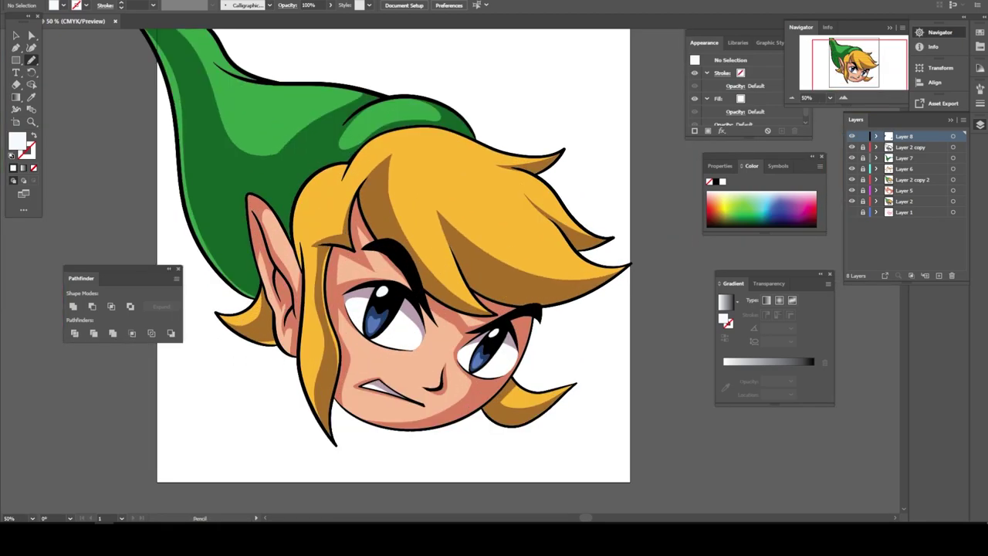
key("ctrl+minus")
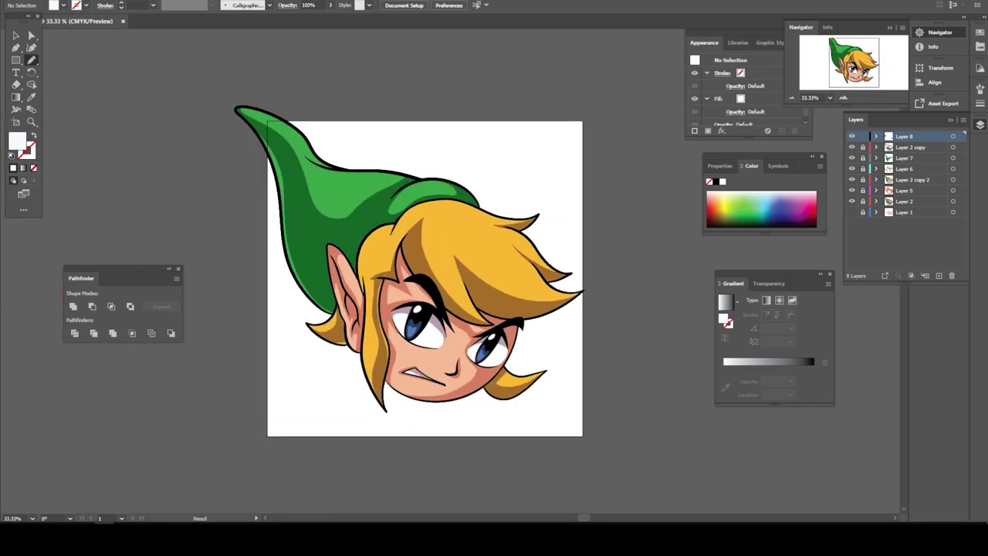
- Create Layer 9 just above Layer 1 and set the fill to black 000000
left_click(903, 211)
left_click(938, 276)
double_click(17, 139)
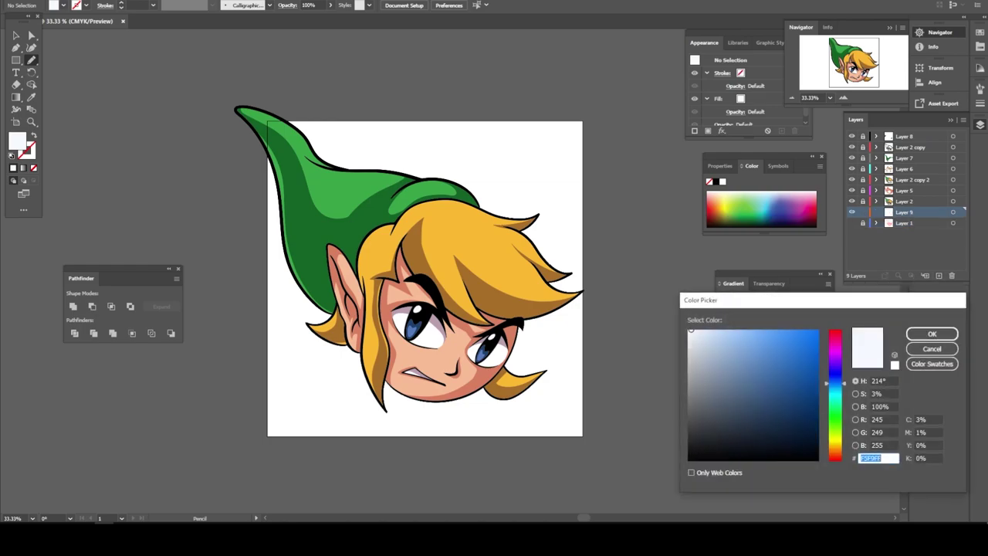
type("000000")
left_click(932, 334)
- Draw a black square over the artboard behind the head, then add an empty top layer
key("m")
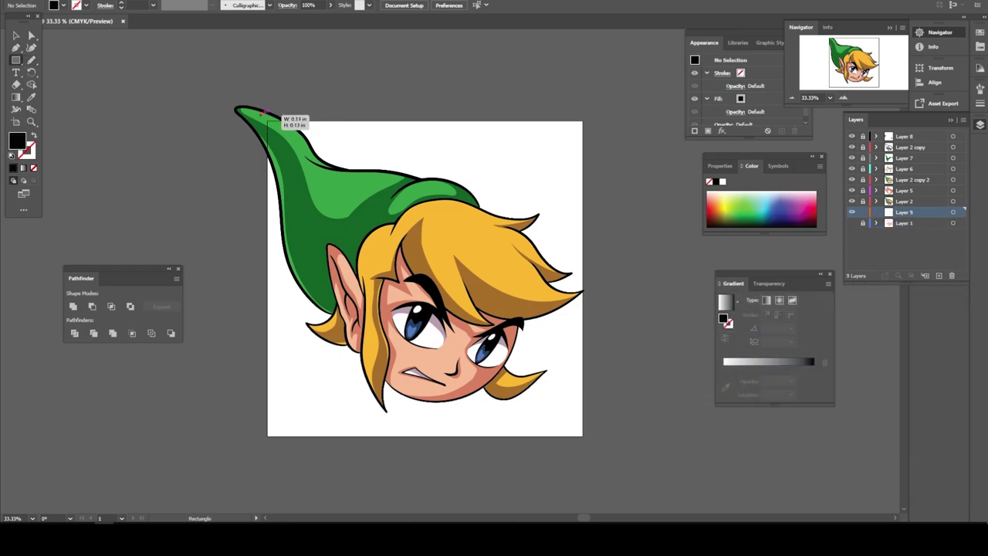
mouse_move(264, 113)
left_mouse_down()
mouse_move(598, 447)
mouse_move(601, 436)
left_mouse_up()
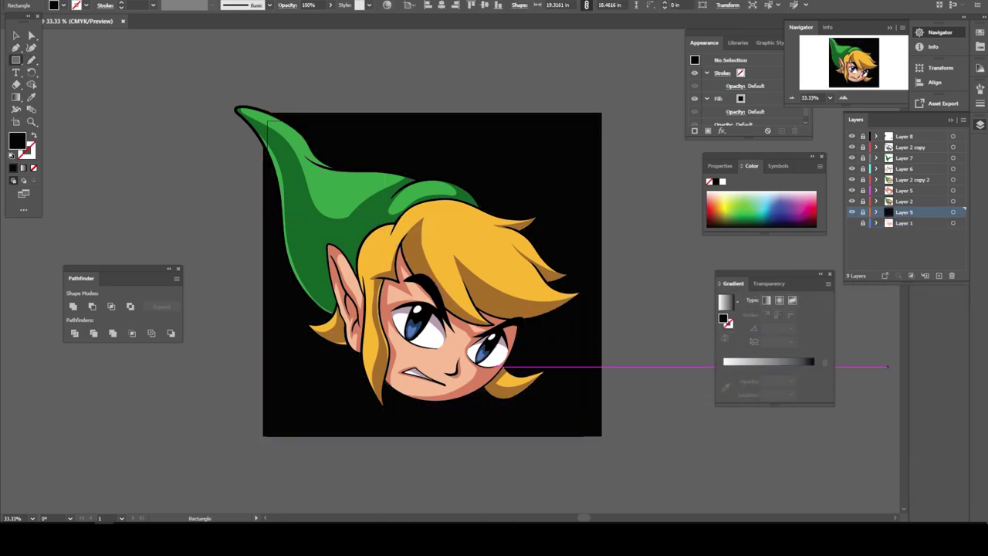
key("ctrl+shift+a")
left_click(903, 136)
left_click(938, 276)
key("ctrl+=")
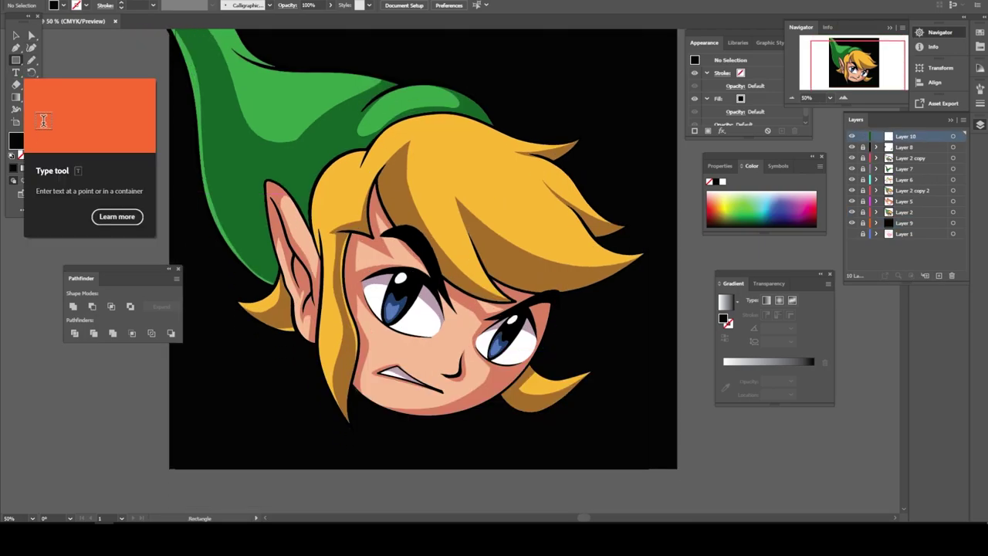
- Save the document locally
left_click(51, 0)
left_click(67, 81)
left_click(560, 342)
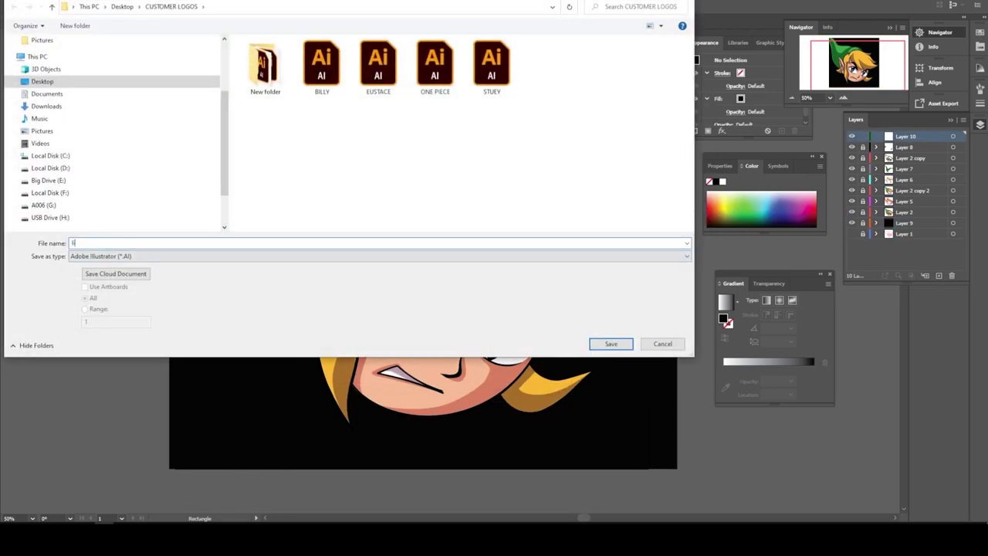
key("Return")
key("Return")
left_click(131, 0)
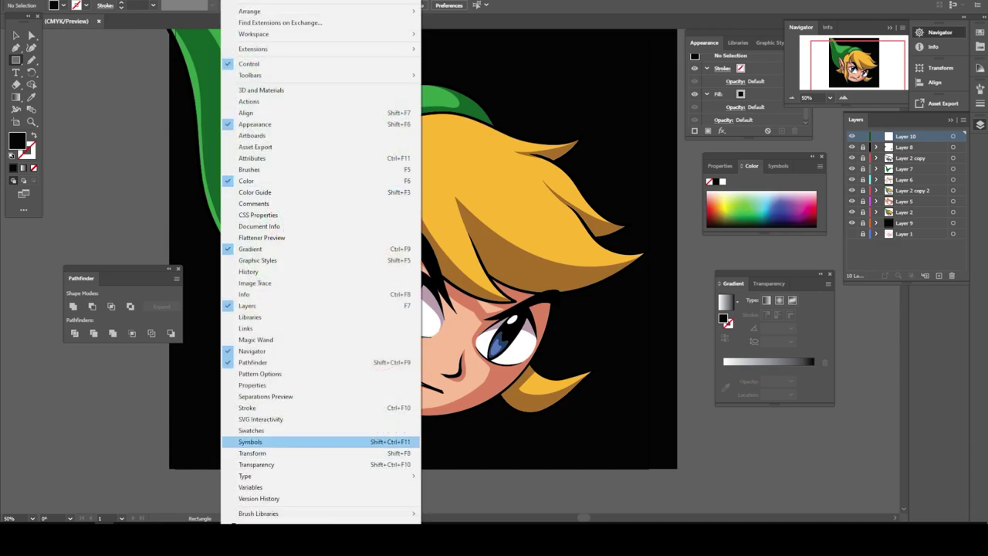
- Place the red handle tag from the CHIWORLD TAG symbol library onto the artwork
left_click(177, 439)
left_click(712, 226)
mouse_move(754, 499)
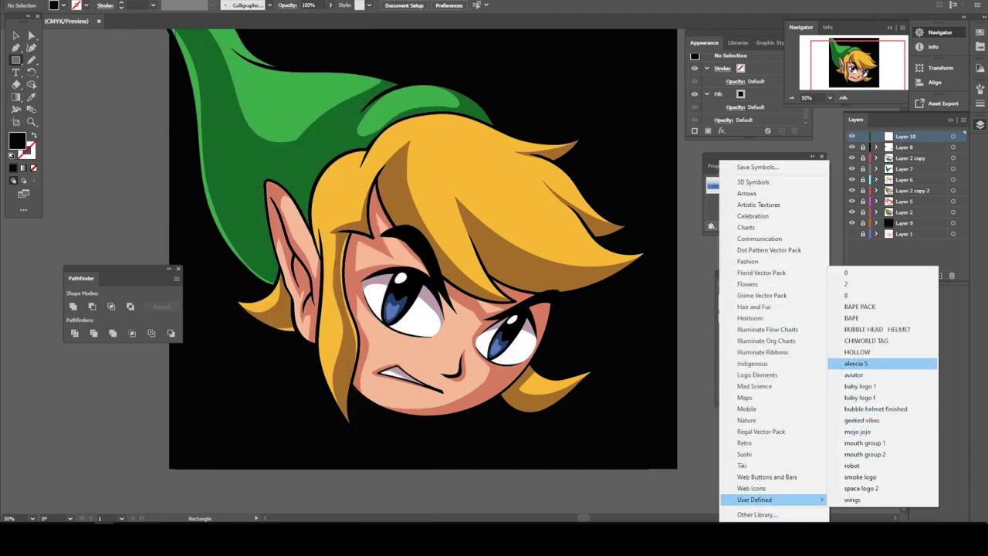
left_click(857, 364)
left_click_drag(447, 273, 320, 347)
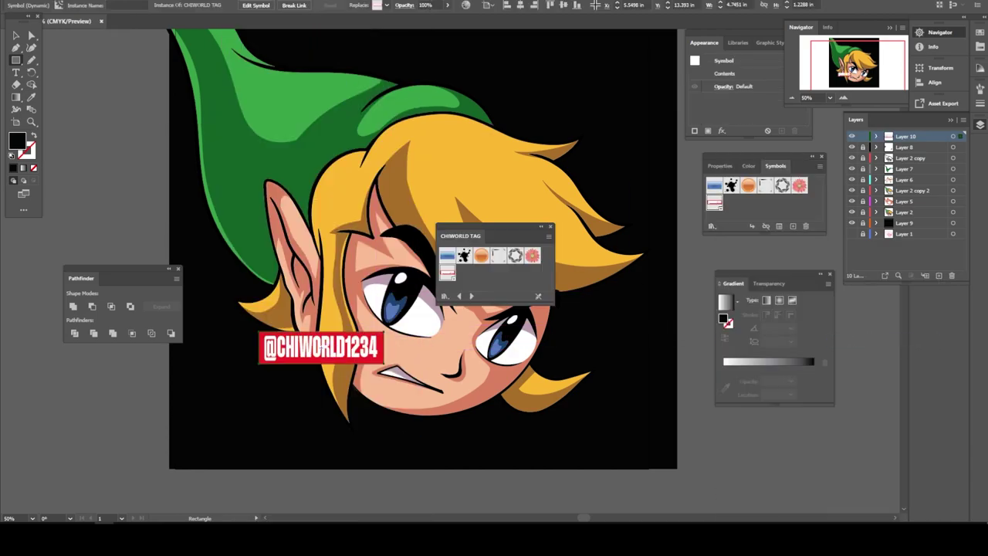
left_click(550, 226)
- Rotate the tag to a slant, move it onto the hat and enlarge it
key("v")
left_click_drag(393, 297, 362, 254)
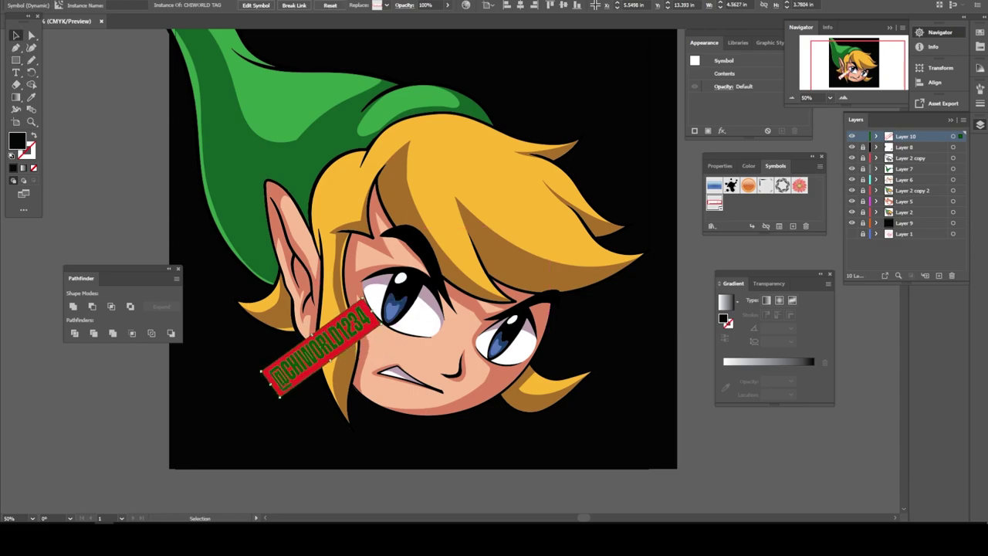
left_click_drag(309, 351, 263, 220)
mouse_move(324, 193)
left_mouse_down()
mouse_move(340, 183)
mouse_move(340, 162)
left_mouse_up()
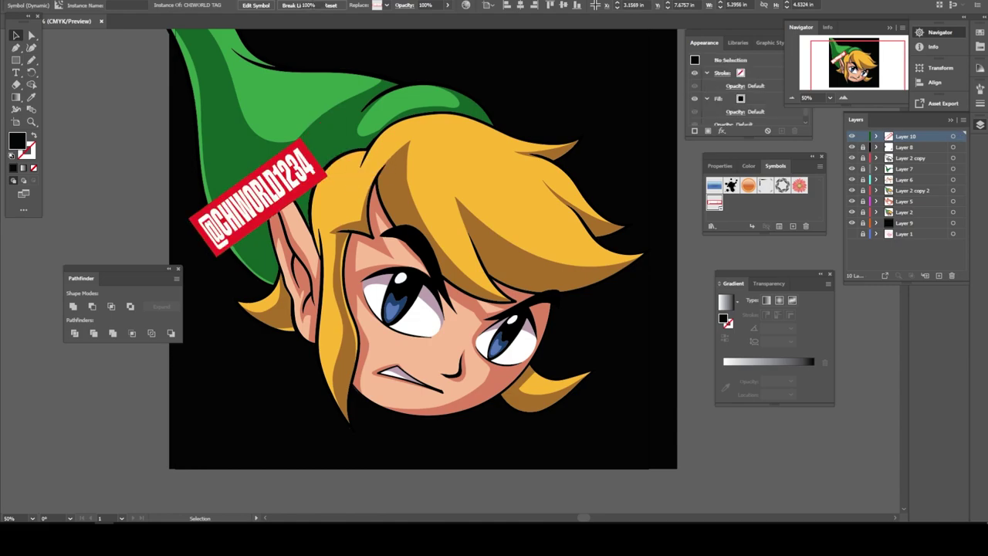
key("ctrl+shift+a")
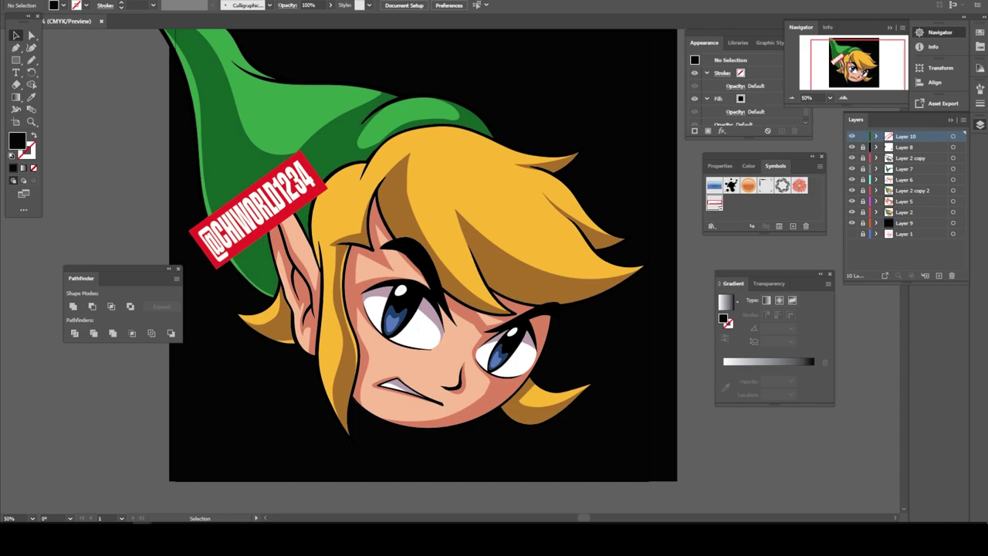
- Add Layer 11 at the top of the stack for the number
scroll(423, 262, "up", 1)
scroll(423, 263, "up", 1)
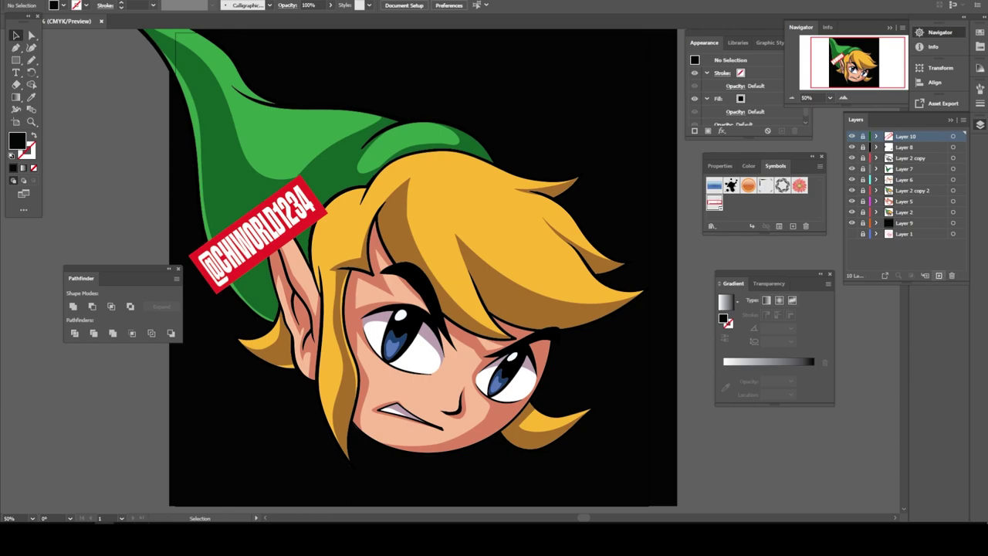
left_click(938, 275)
scroll(423, 262, "up", 1)
- Add a '15' text object left of the hat in Pressio No. 45 Black Condensed
key("t")
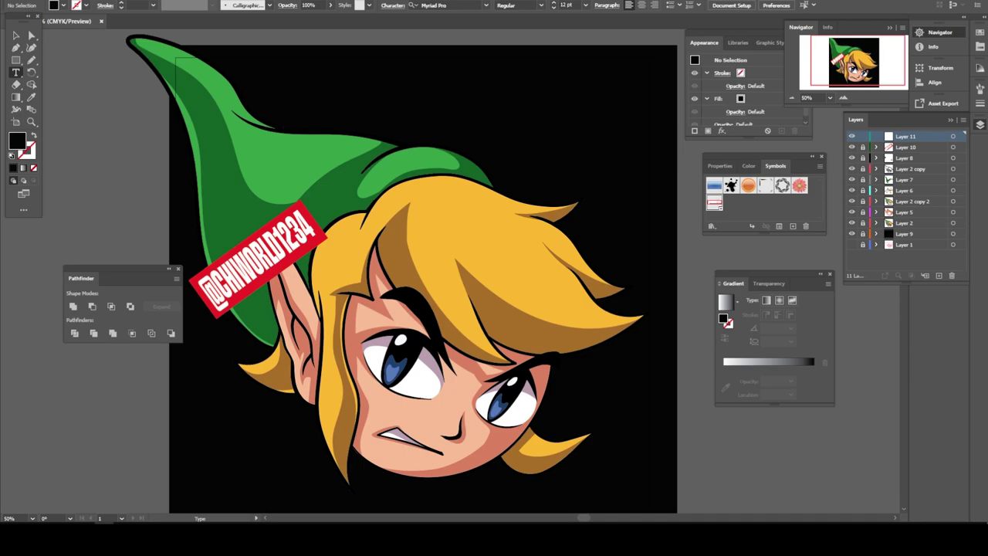
left_click(93, 137)
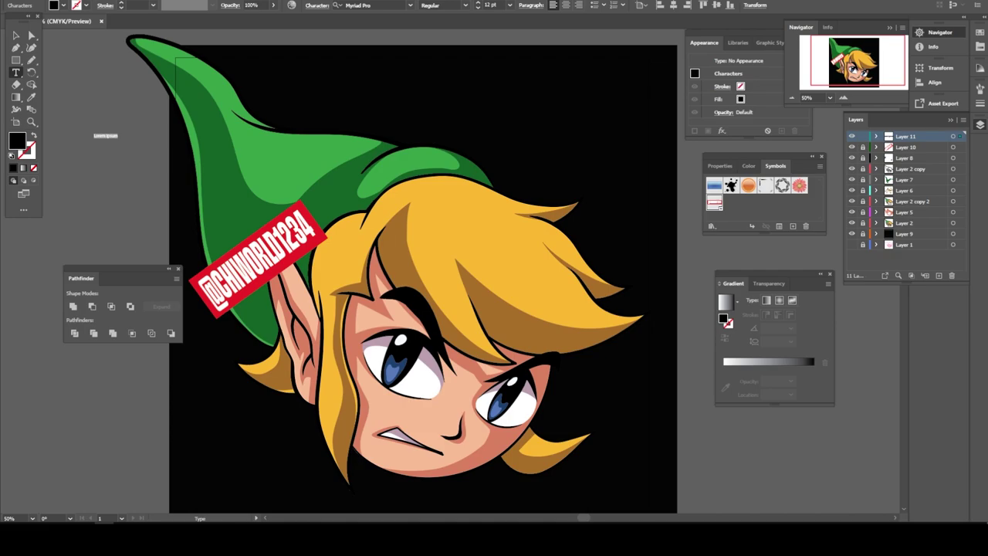
key("BackSpace")
key("Escape")
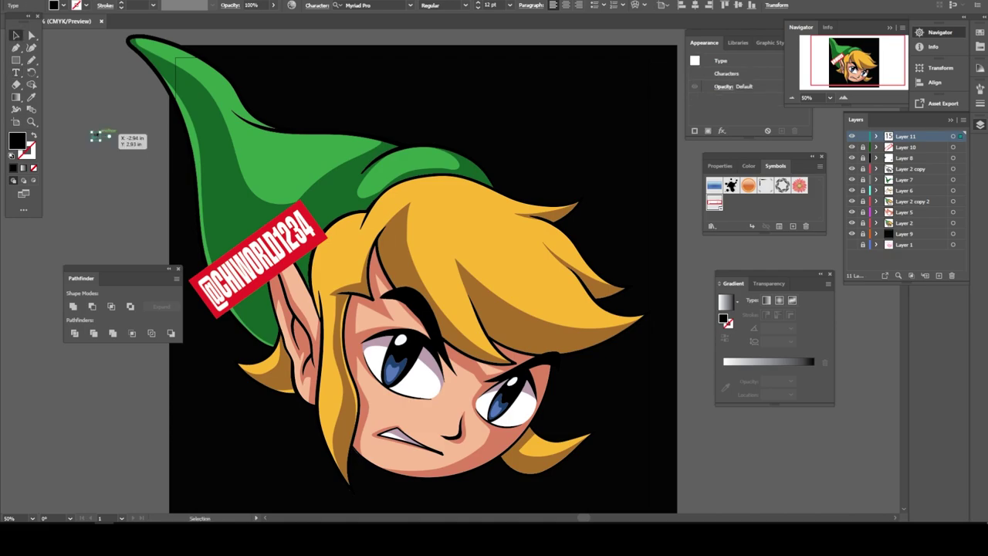
left_click_drag(101, 134, 141, 96)
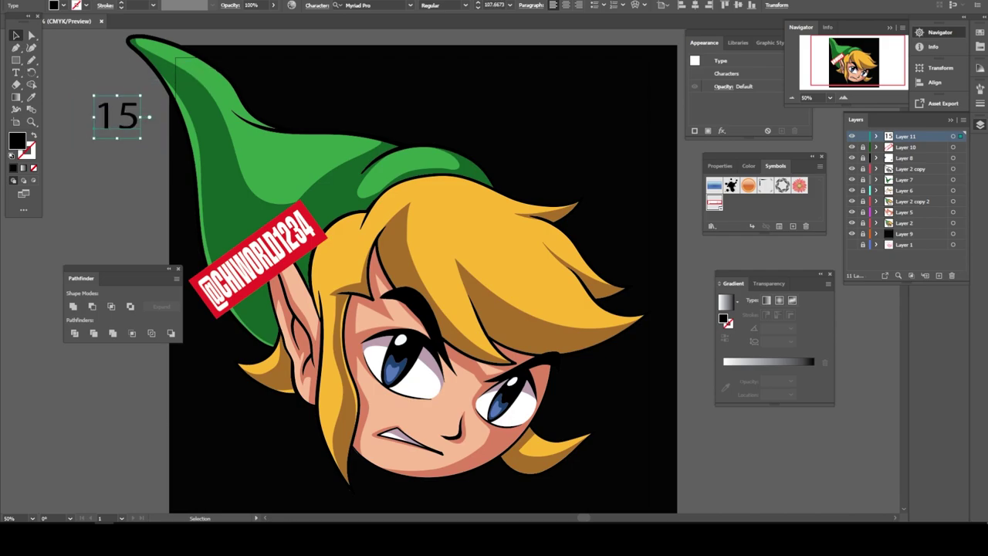
left_click(362, 5)
key("Down")
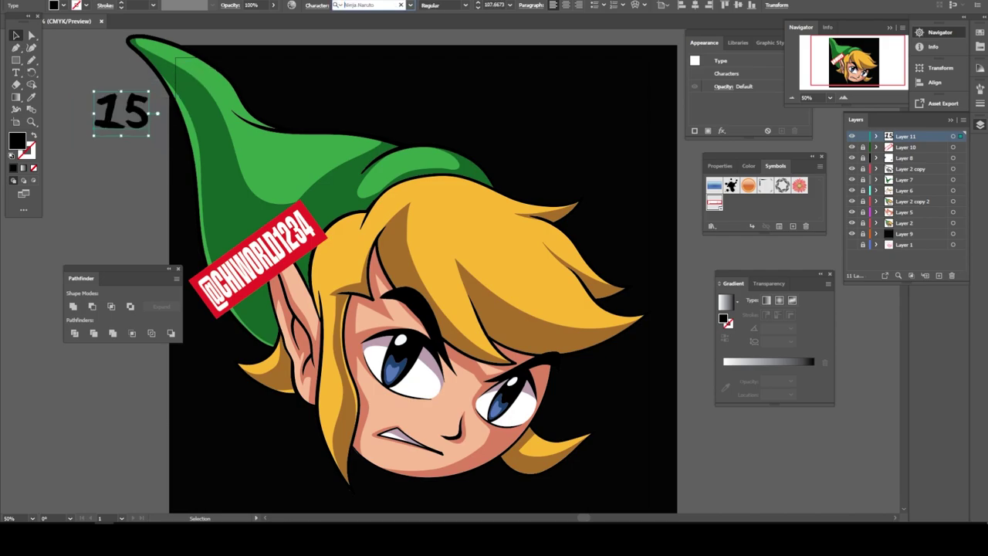
key("Down")
key("Down")
key("Down")
key("Down")
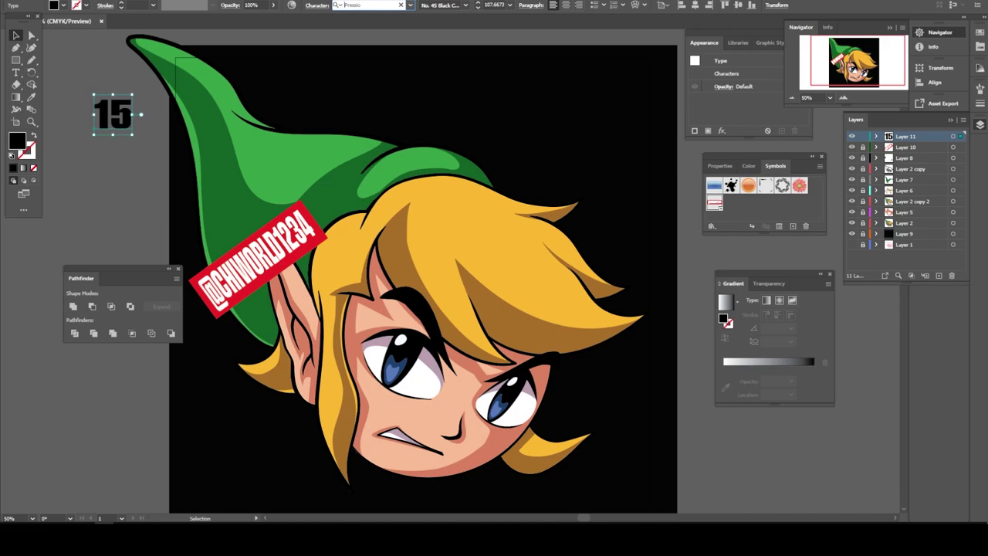
- Fill the 15 white (FFFFFF), enlarge it and move it to the artboard's top-right
double_click(16, 140)
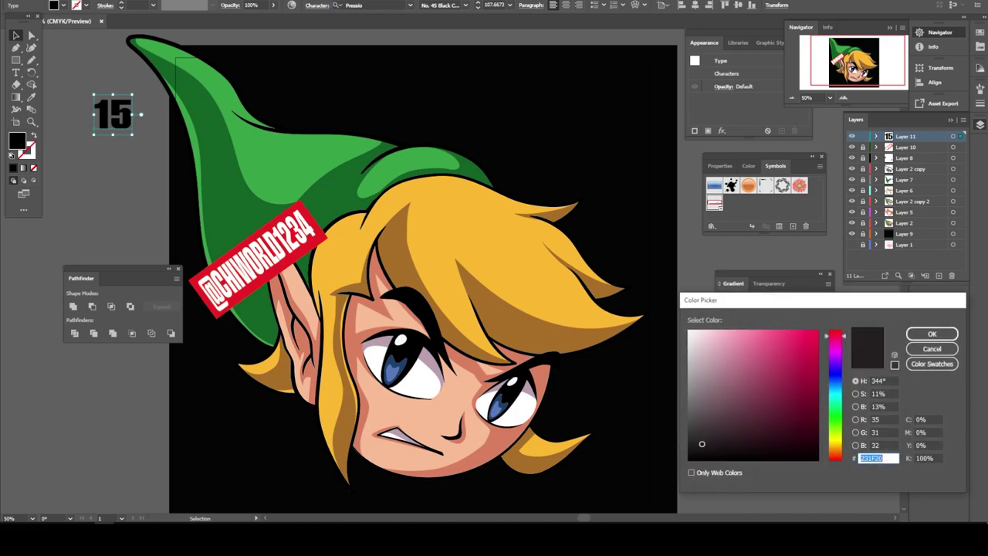
type("FFFFFF")
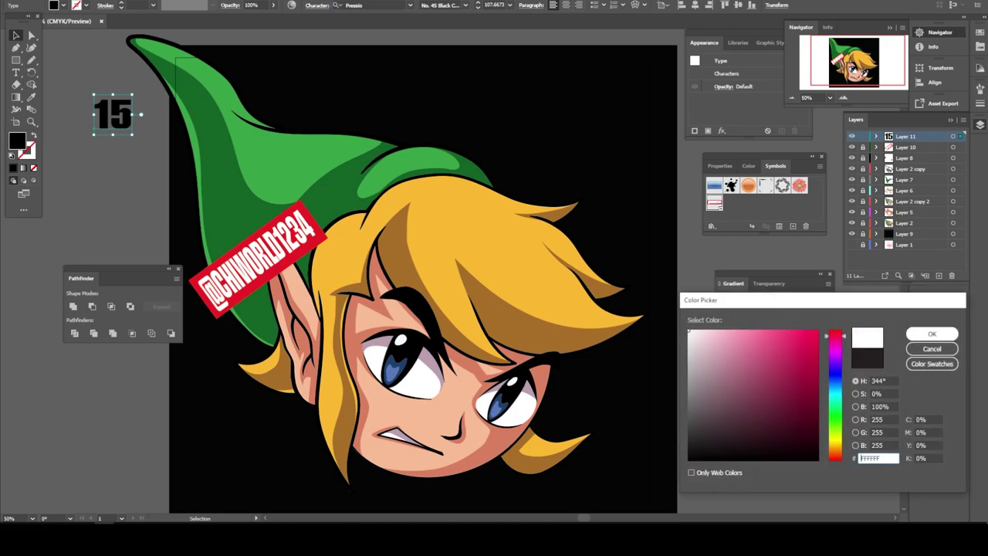
left_click(931, 333)
mouse_move(129, 117)
left_mouse_down()
mouse_move(580, 134)
mouse_move(637, 45)
left_mouse_up()
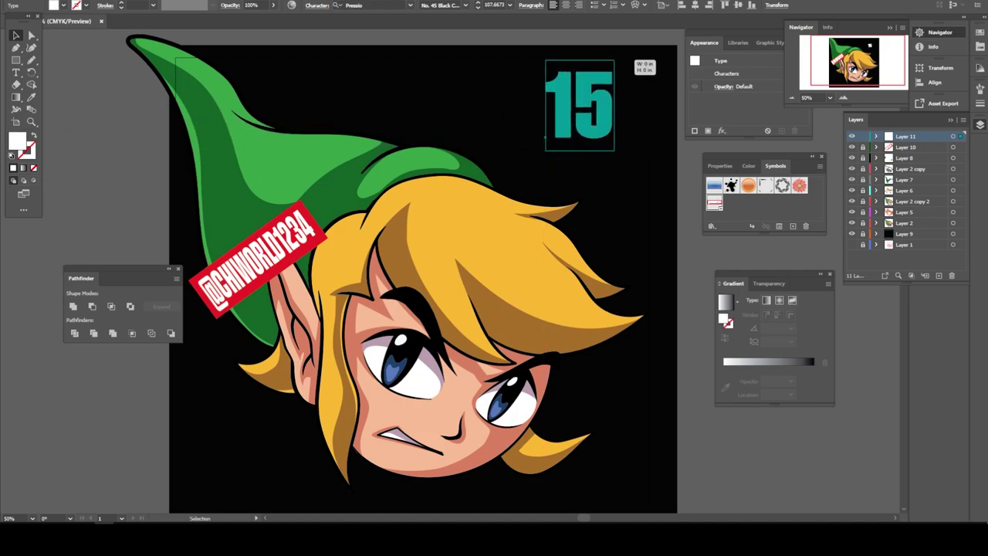
left_click_drag(623, 80, 640, 88)
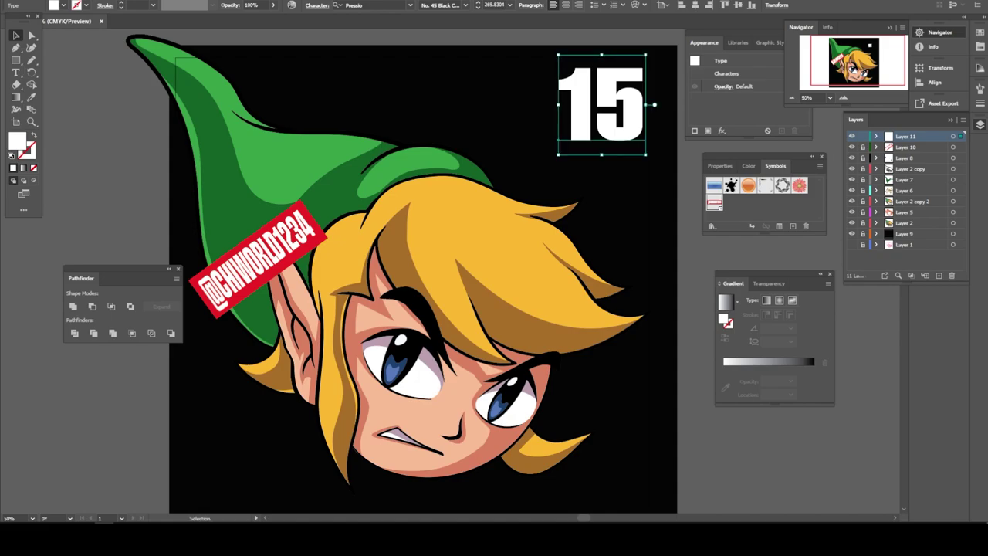
key("ctrl+shift+a")
- Add an enlarged white '#' and position it right beside the 15
key("t")
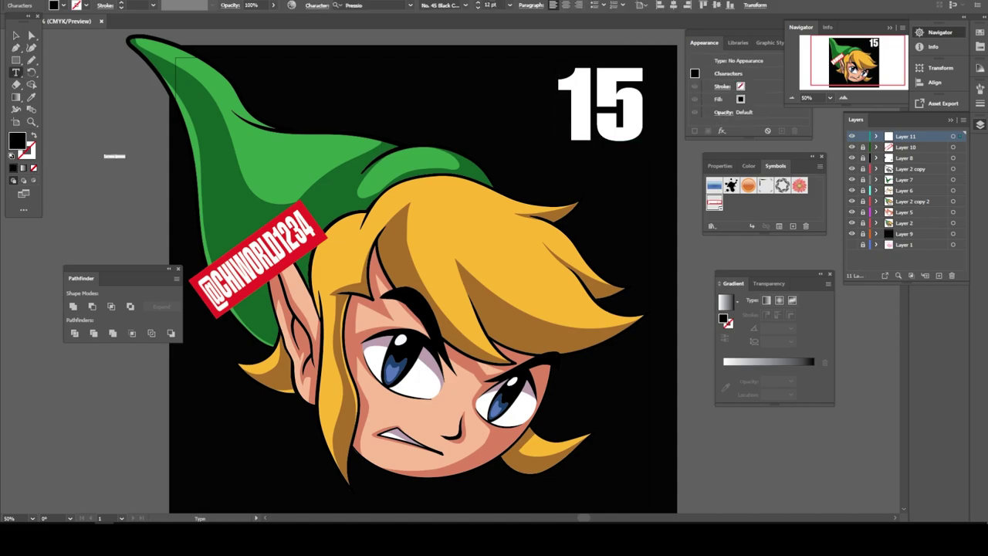
key("Escape")
mouse_move(110, 153)
left_mouse_down()
mouse_move(229, 75)
mouse_move(106, 150)
left_mouse_up()
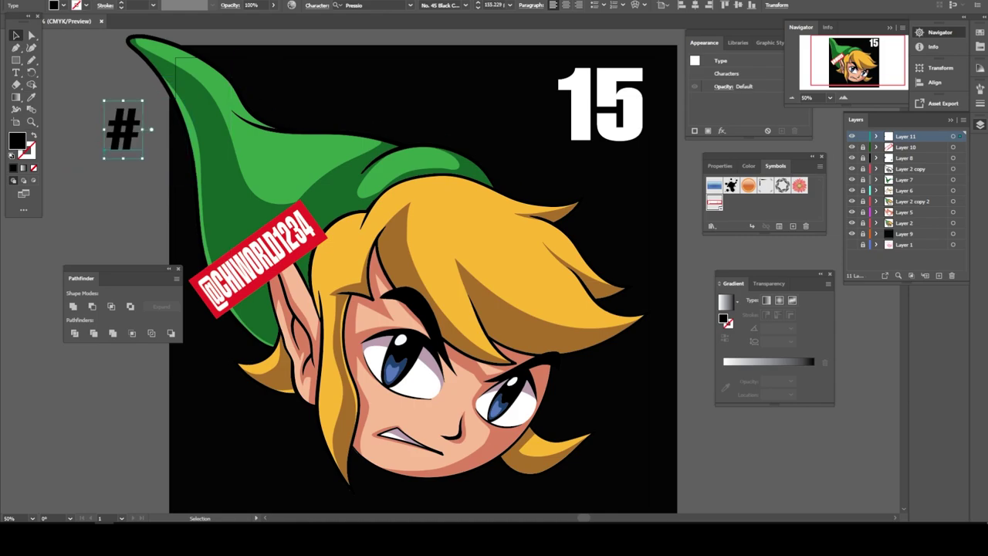
double_click(16, 140)
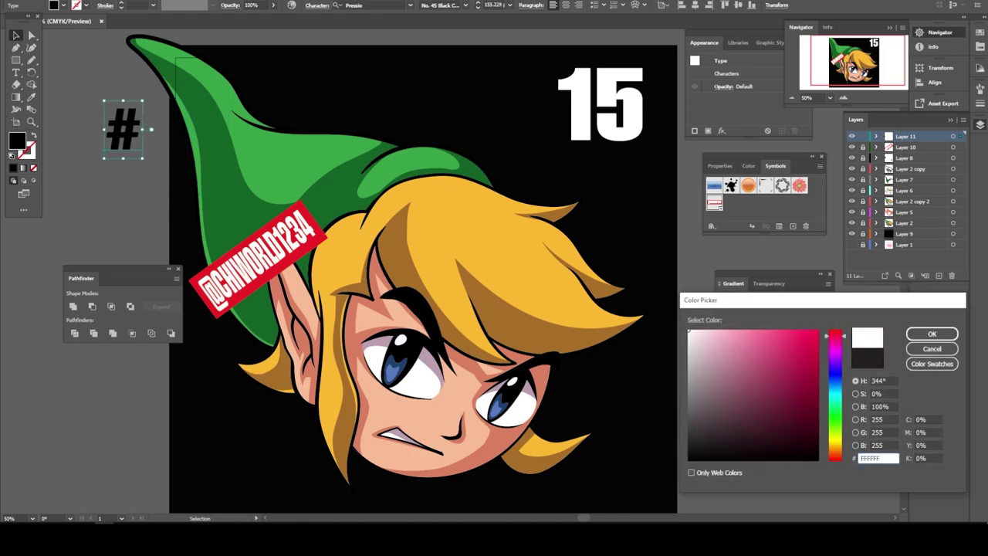
left_click(932, 333)
left_click_drag(124, 130, 517, 106)
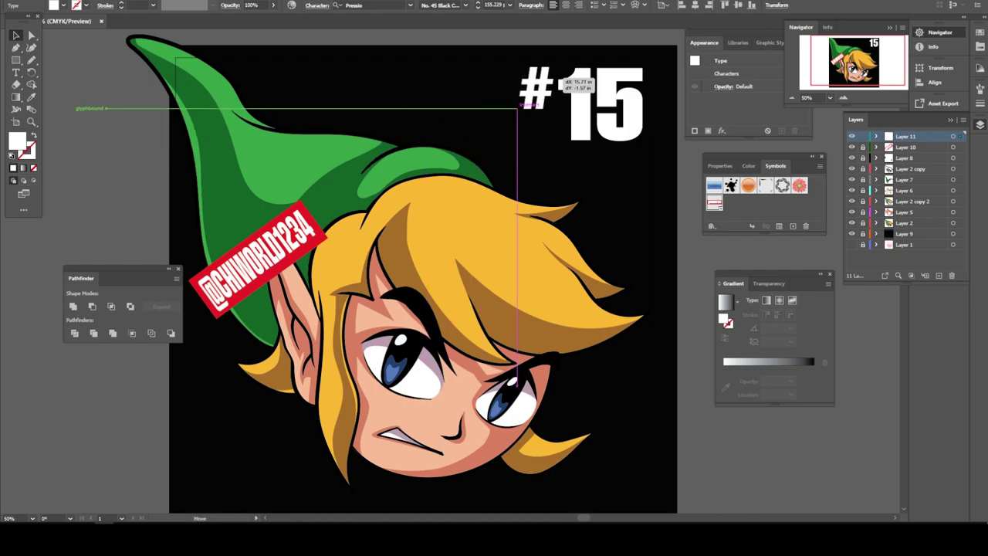
left_click_drag(518, 104, 518, 104)
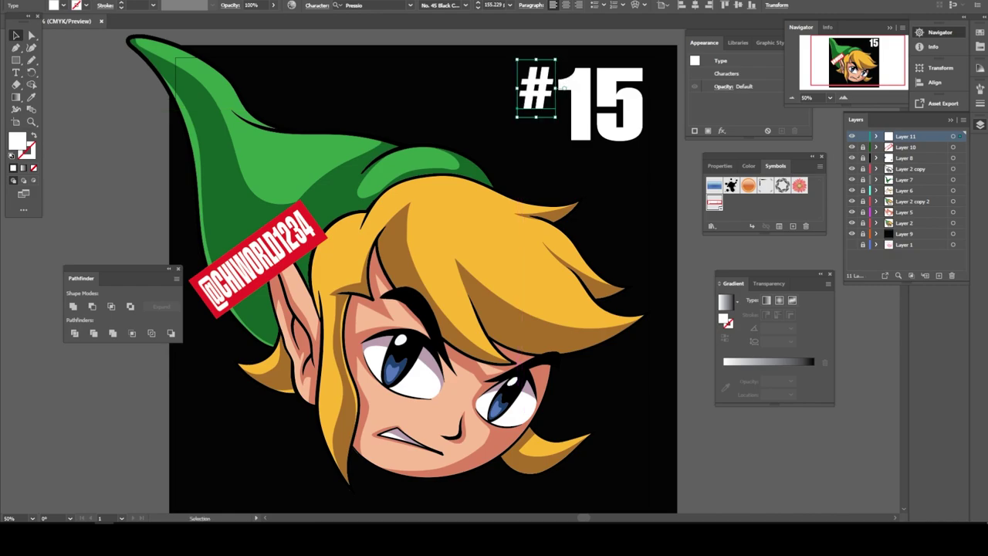
left_click(521, 316)
key("ctrl+minus")
key("ctrl+minus")
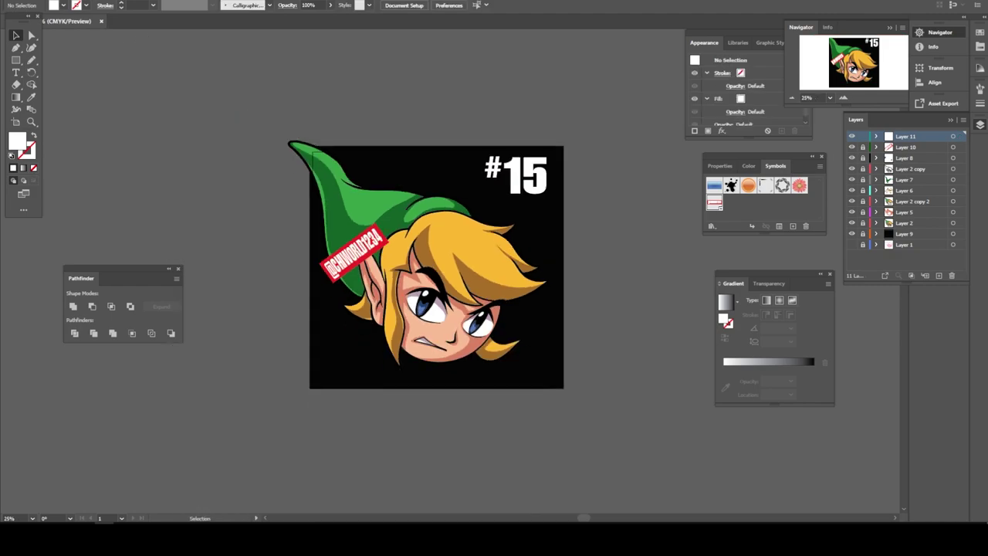
key("ctrl+plus")
scroll(432, 255, "up", 1)
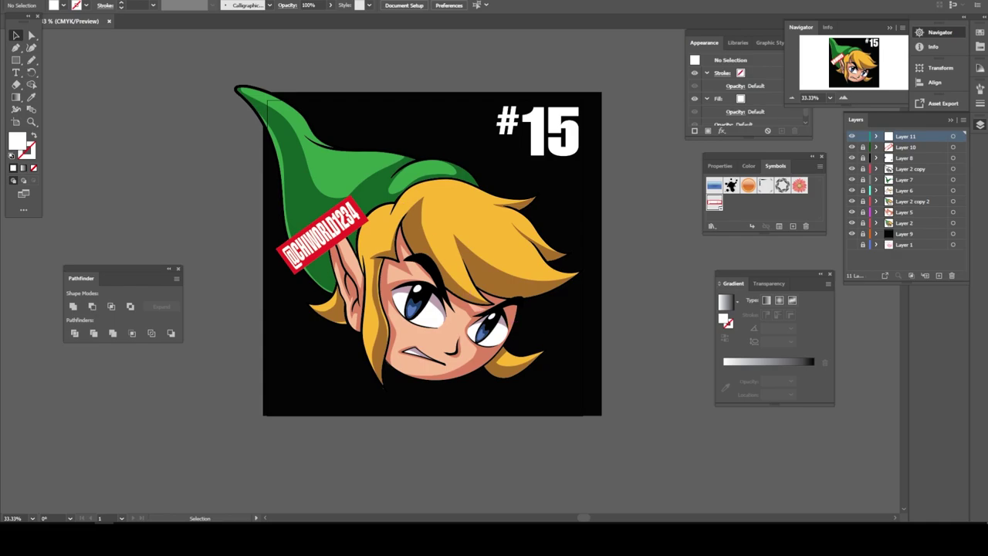
key("ctrl+plus")
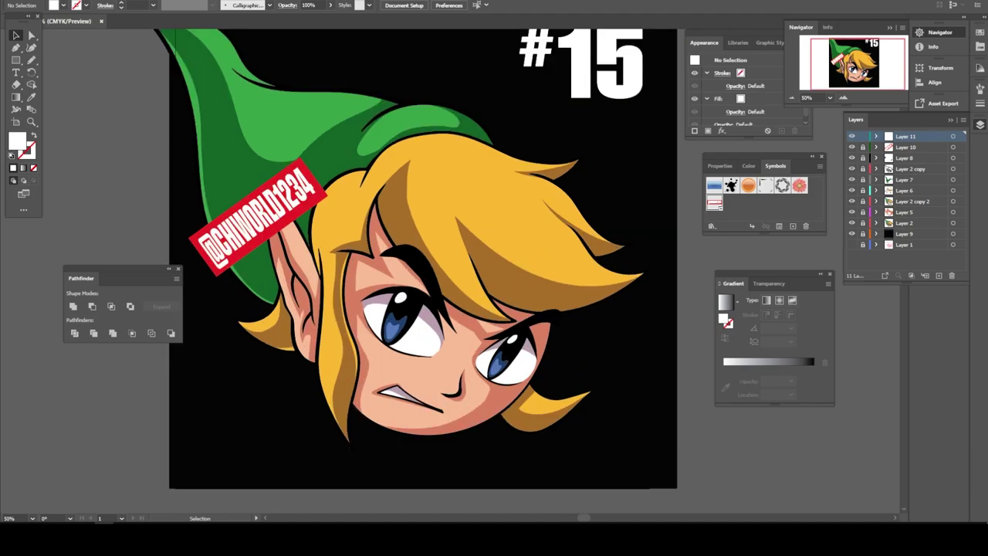
scroll(423, 263, "up", 2)
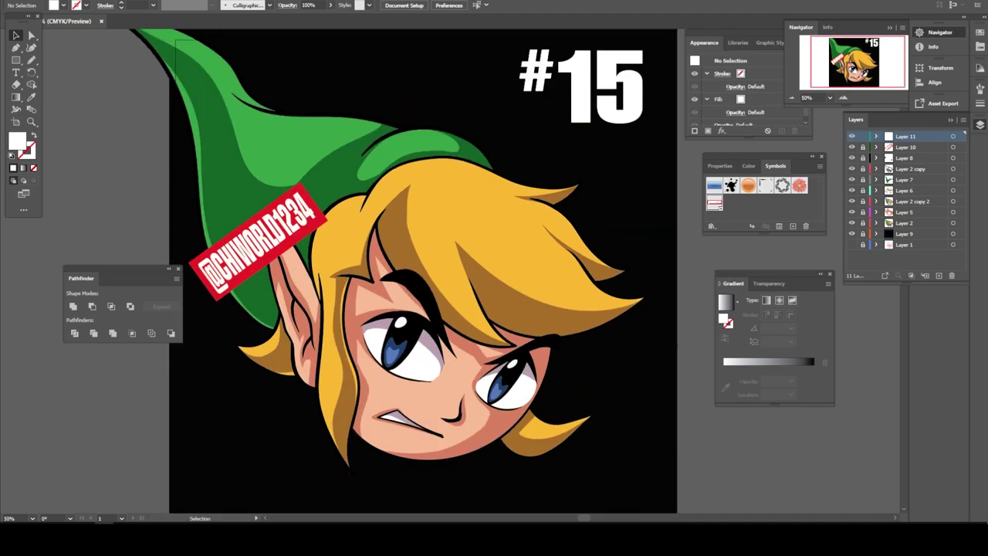